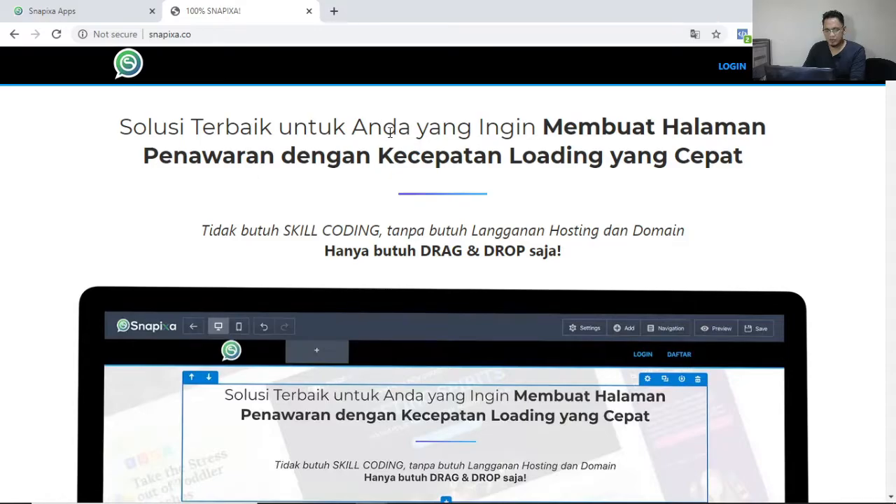
Examine the snapixa.co sales page from the headline through the loading speed reports, product introduction and demo video section.
scroll(391, 145, "down", 8)
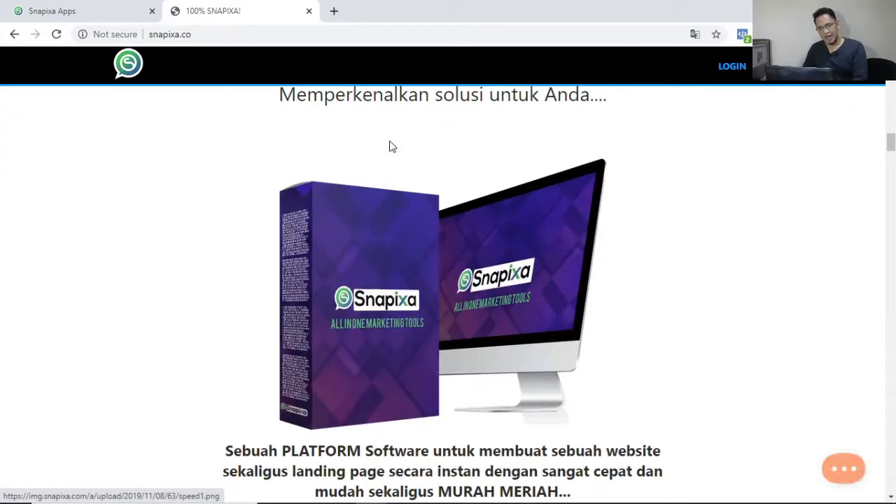
scroll(392, 144, "down", 12)
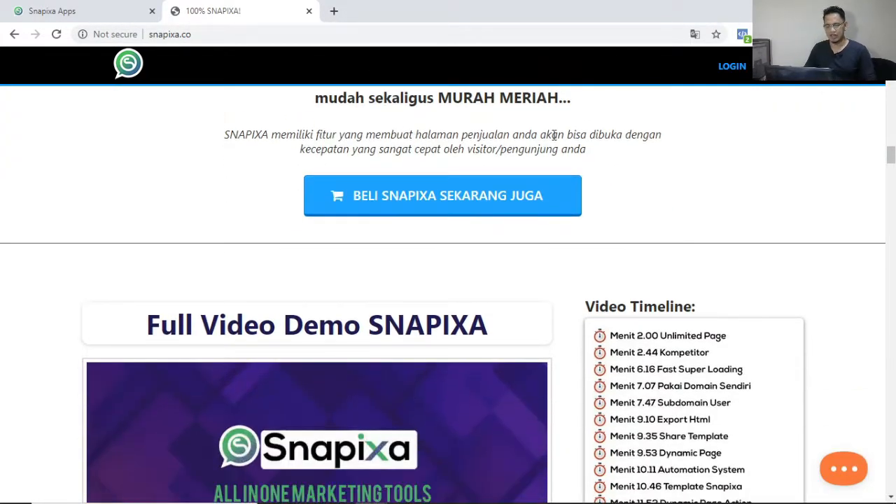
scroll(556, 163, "down", 4)
scroll(557, 162, "up", 12)
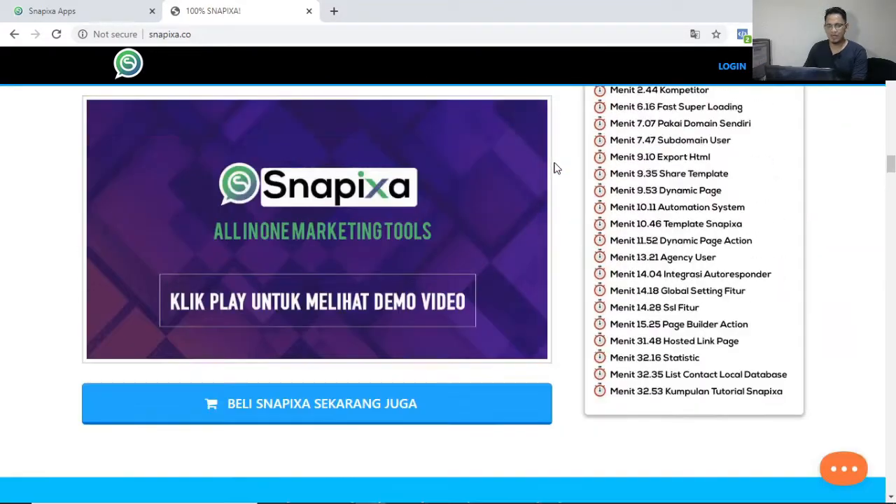
scroll(556, 168, "up", 5)
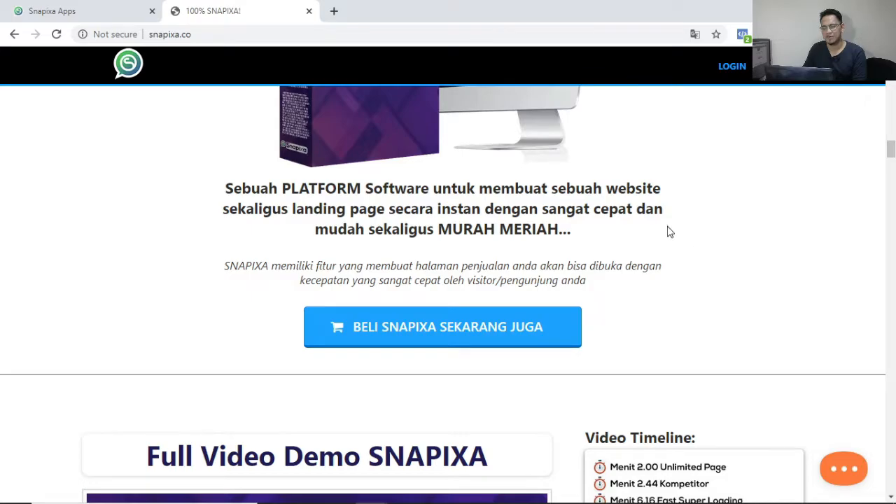
scroll(668, 231, "down", 10)
scroll(582, 161, "up", 10)
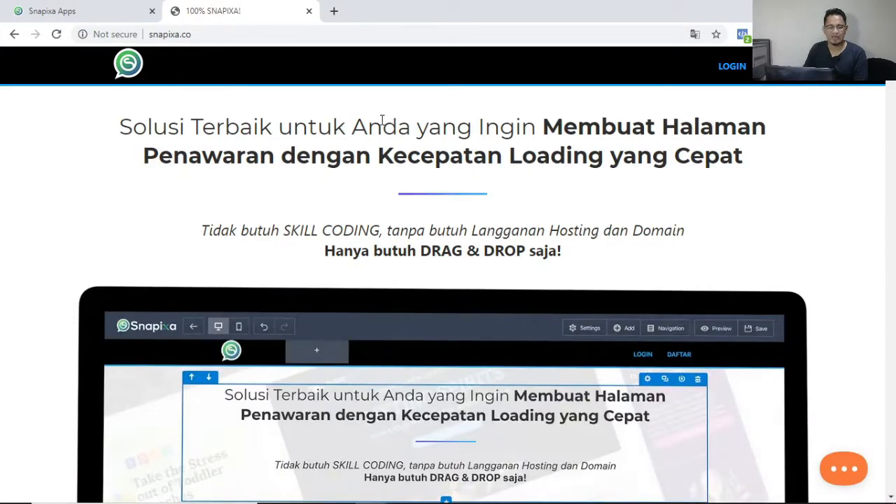
scroll(494, 177, "down", 15)
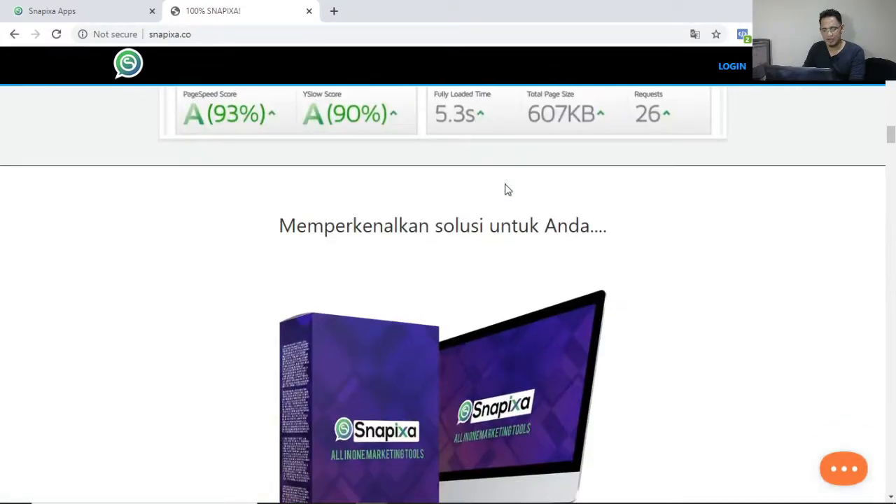
scroll(507, 190, "up", 10)
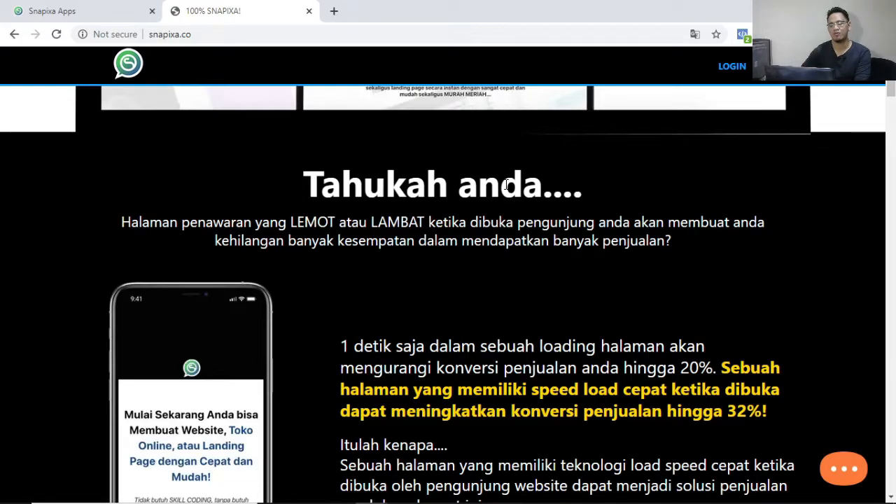
scroll(676, 166, "up", 10)
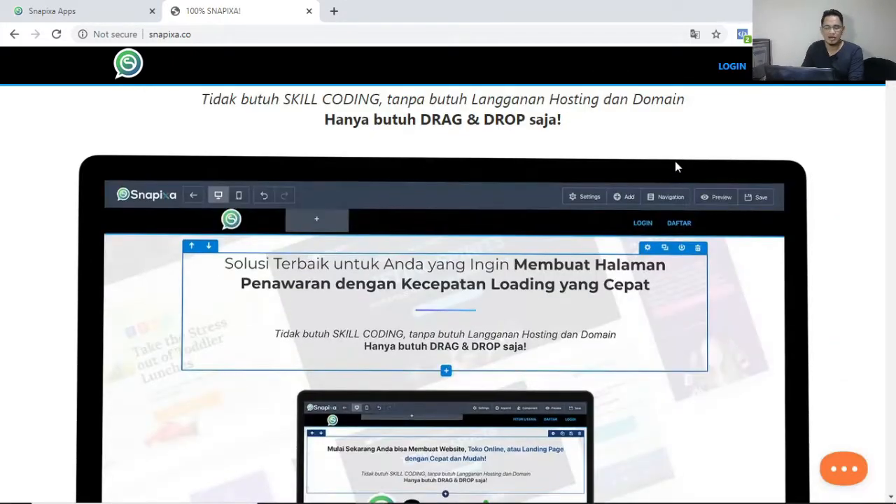
scroll(633, 172, "up", 1)
scroll(632, 176, "up", 2)
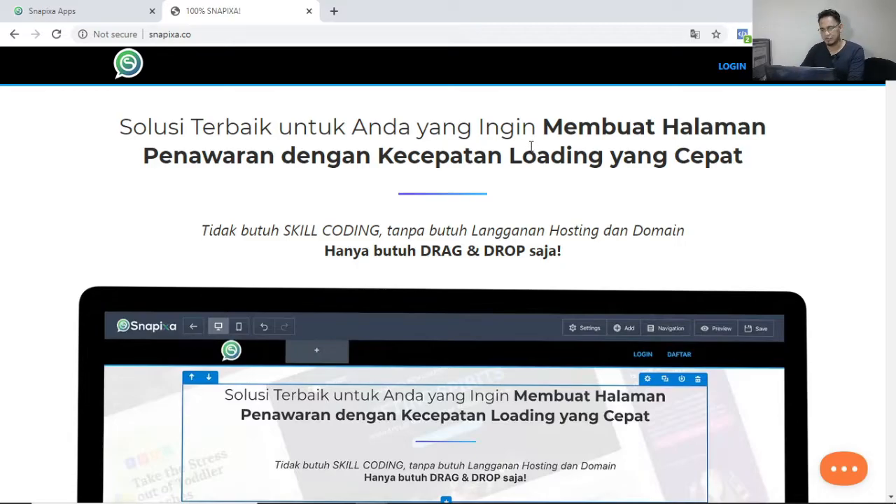
Review the pricing section of the sales page, covering the 1-year and 3-month special deals, and the feature comparison table above it.
scroll(601, 147, "down", 15)
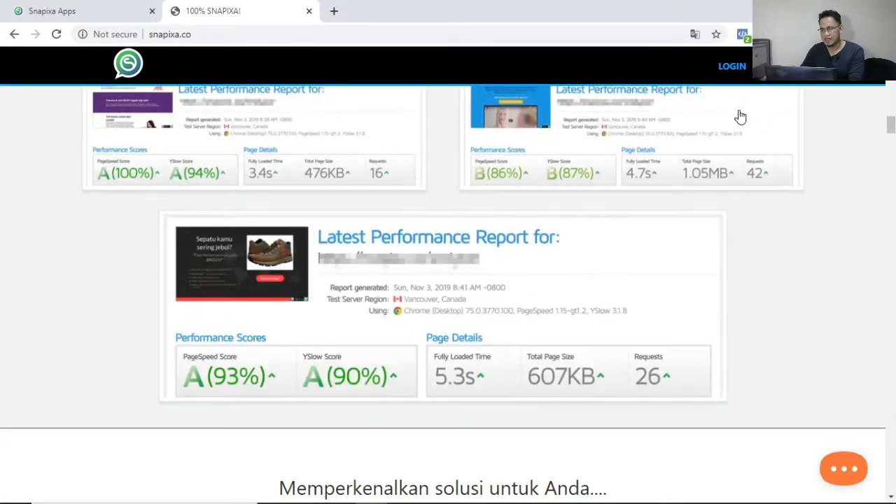
scroll(741, 117, "down", 5)
left_click_drag(890, 138, 891, 462)
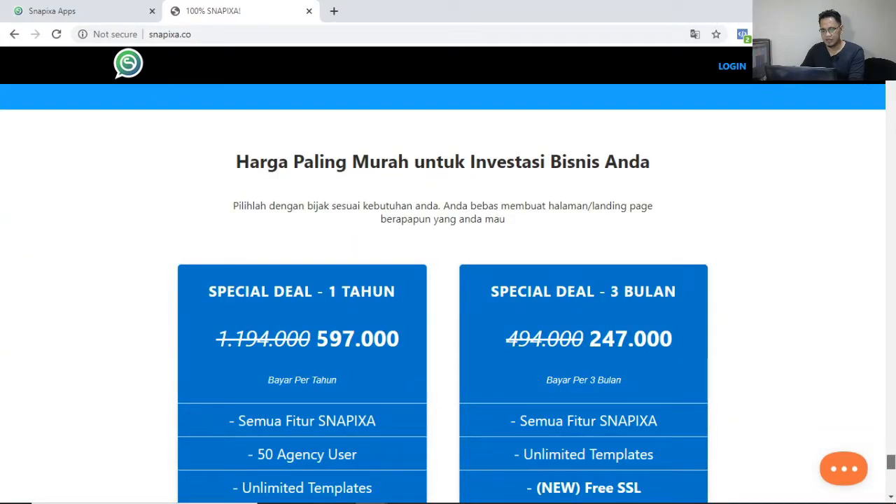
scroll(734, 350, "down", 3)
scroll(653, 194, "up", 1)
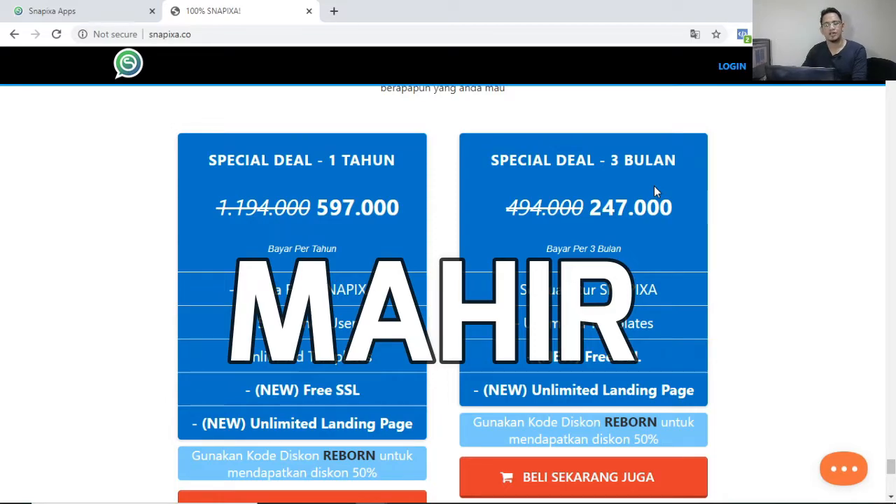
scroll(432, 220, "up", 5)
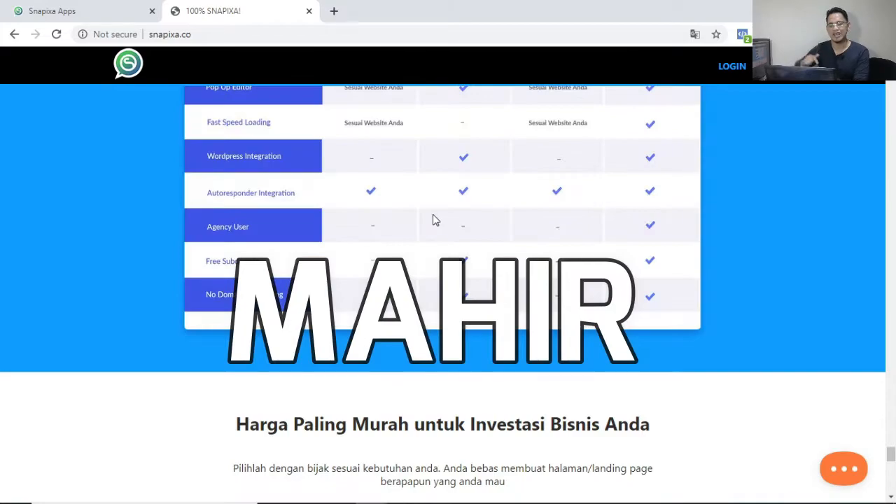
Switch to the Snapixa Apps tab and look through all landing pages listed under My Pages.
left_click(80, 7)
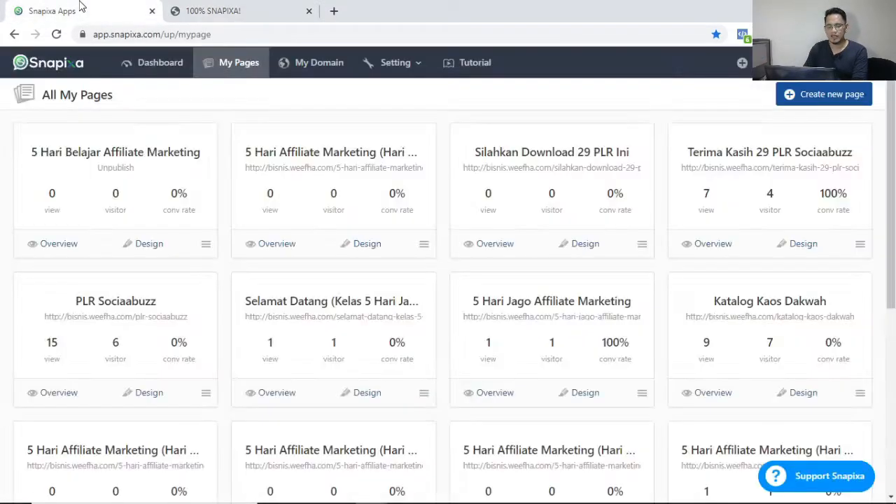
left_click(158, 70)
left_click(234, 70)
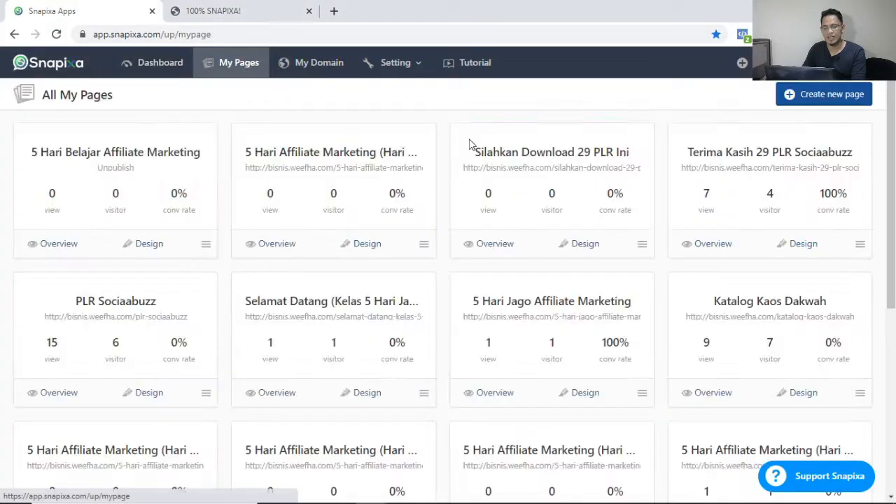
scroll(441, 169, "down", 5)
scroll(448, 208, "up", 5)
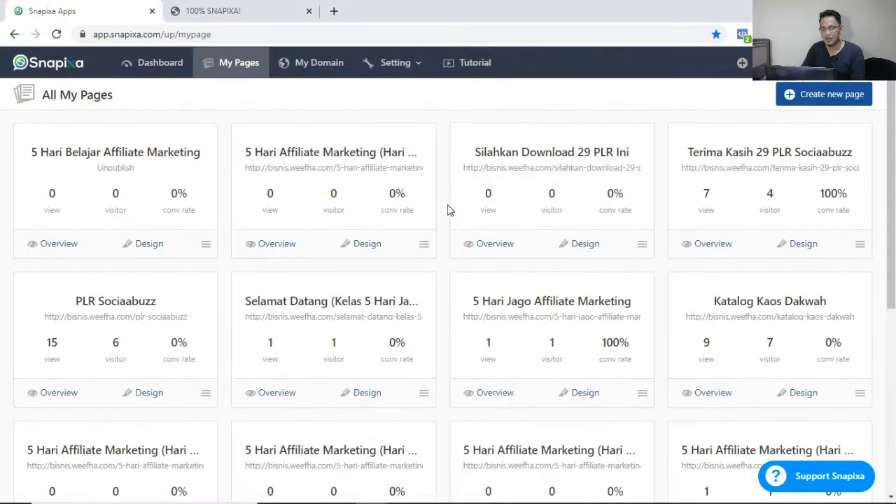
scroll(448, 210, "down", 3)
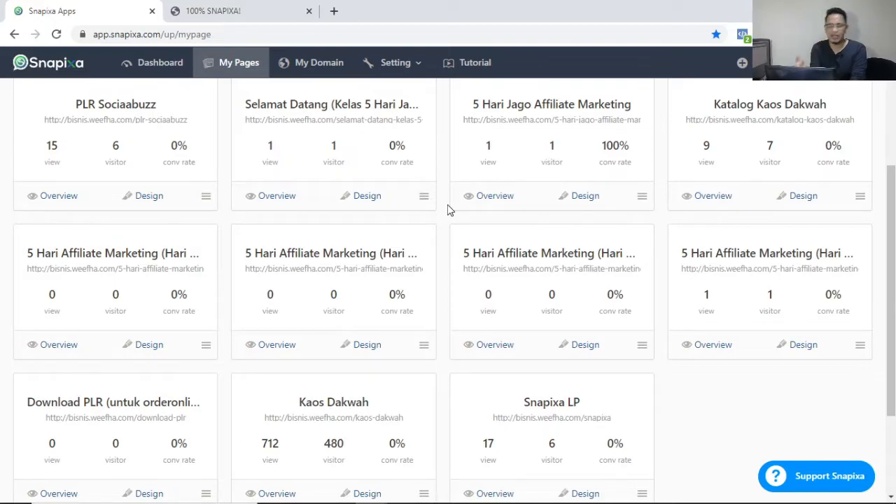
scroll(524, 360, "down", 3)
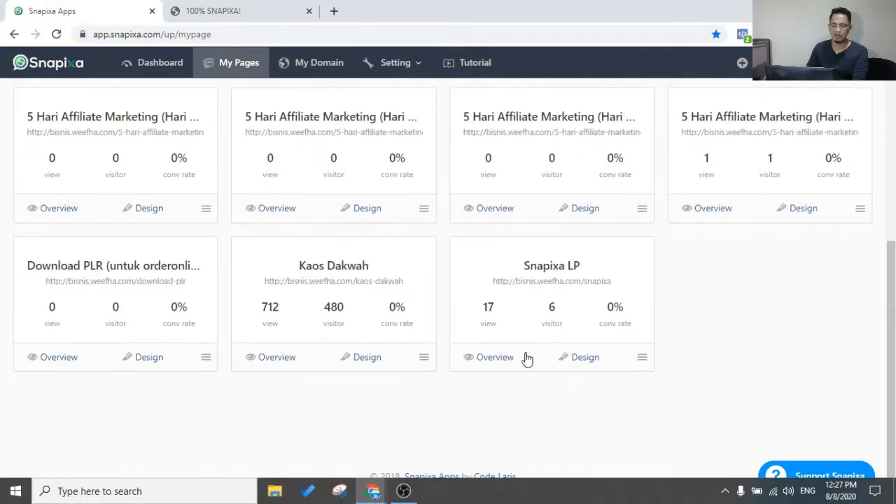
scroll(460, 364, "up", 5)
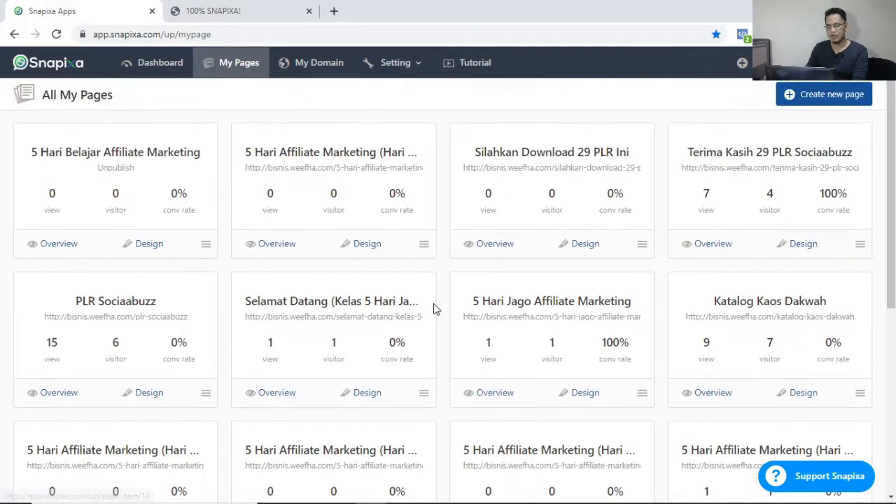
scroll(441, 268, "down", 4)
scroll(441, 267, "up", 2)
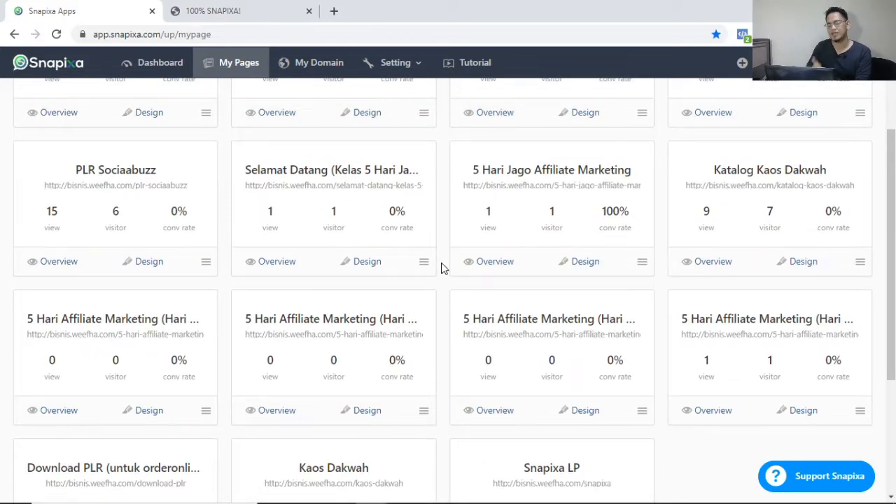
scroll(441, 268, "up", 2)
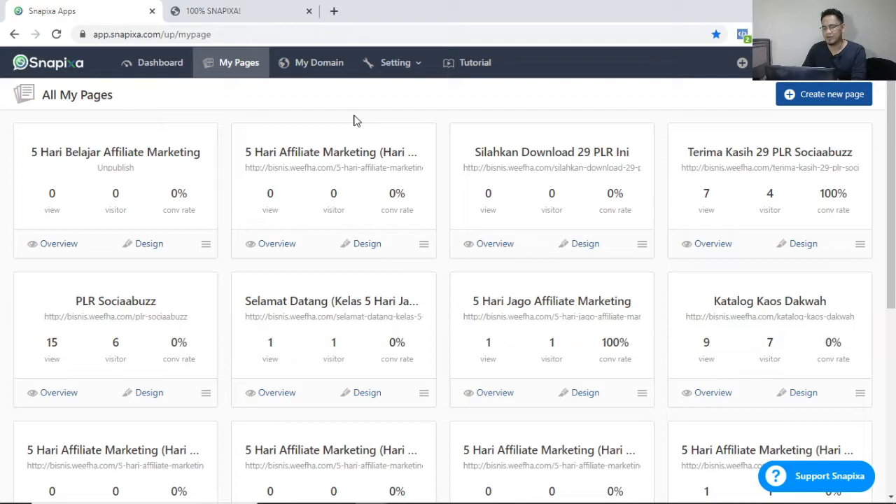
Open the Snapixa tutorials in a new browser tab and look through the list of product guides.
right_click(456, 67)
left_click(483, 74)
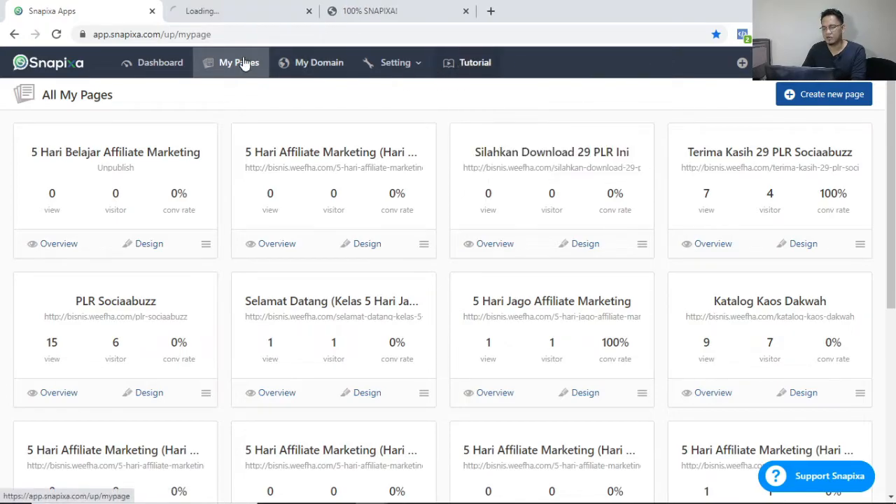
key("ctrl+Tab")
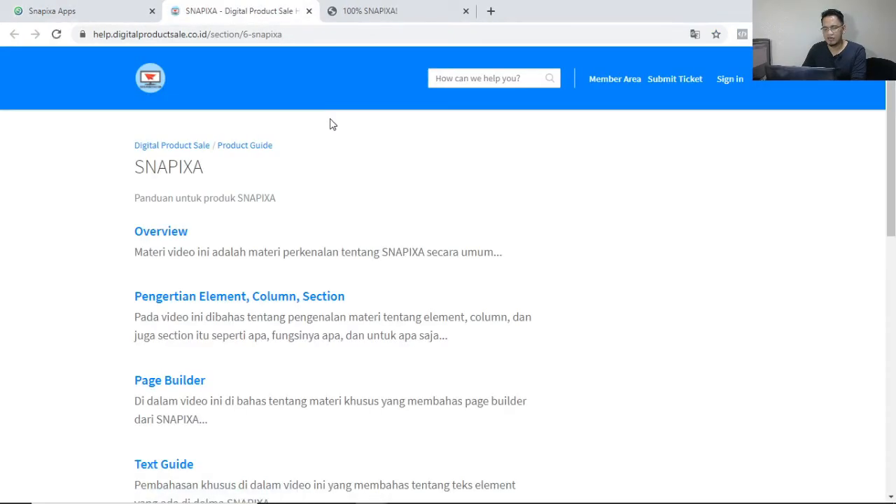
scroll(336, 132, "down", 10)
scroll(337, 135, "up", 2)
scroll(337, 137, "up", 4)
scroll(336, 138, "down", 6)
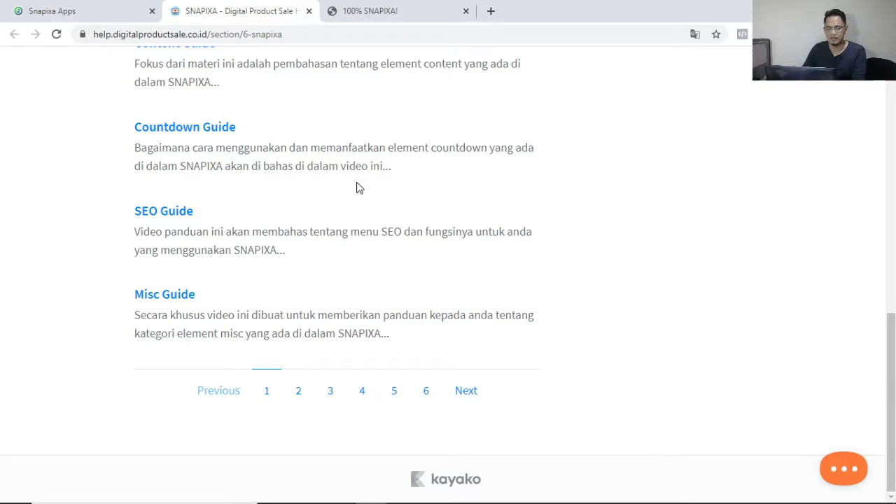
scroll(357, 186, "up", 10)
Return to Snapixa Apps, start creating a new page and view the Product Catalog templates.
left_click(58, 8)
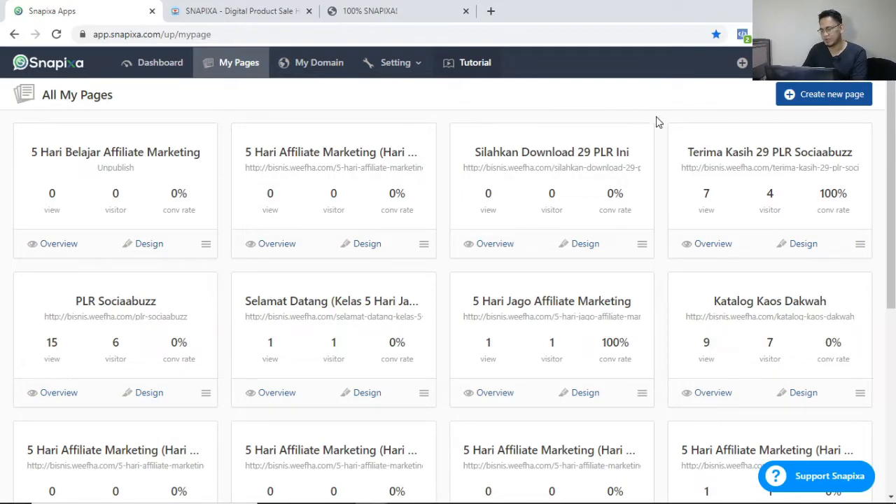
left_click(803, 107)
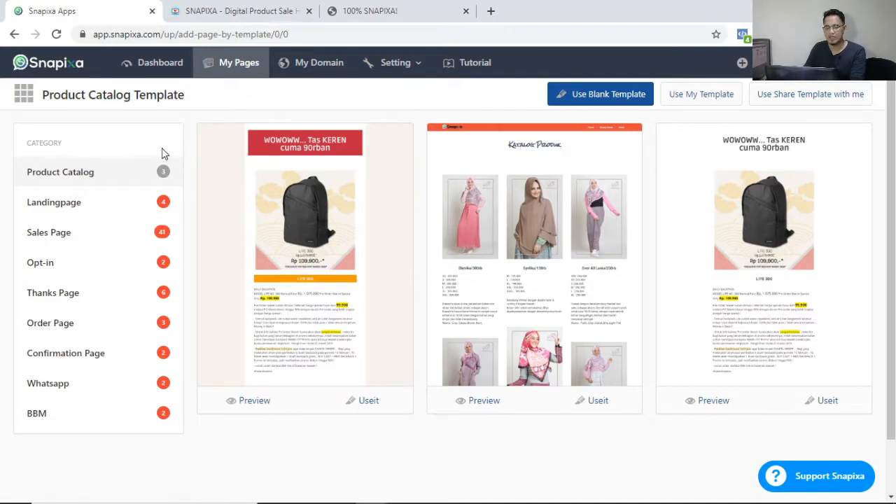
scroll(163, 152, "down", 1)
scroll(320, 159, "up", 1)
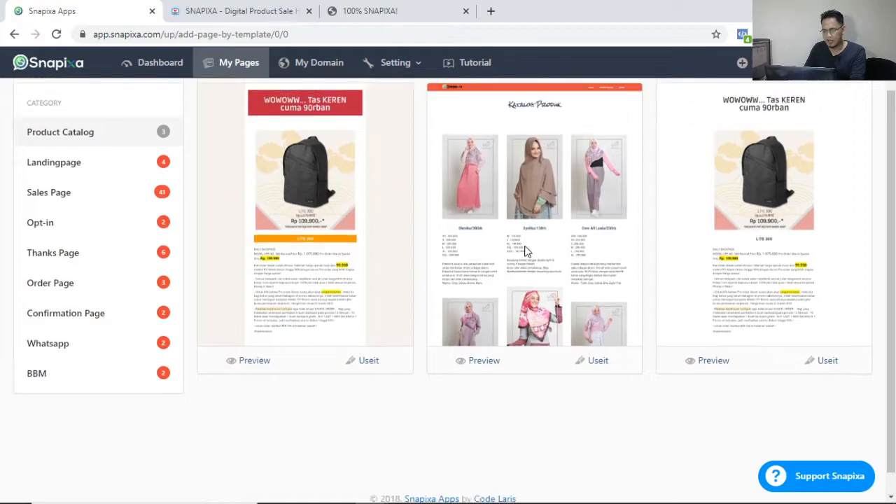
Show the Landingpage template category and look through its designs.
left_click(108, 201)
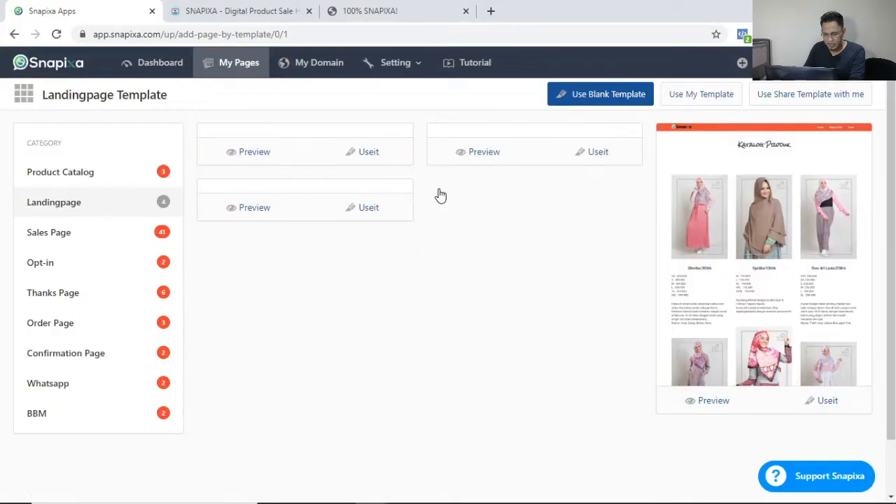
scroll(664, 209, "down", 5)
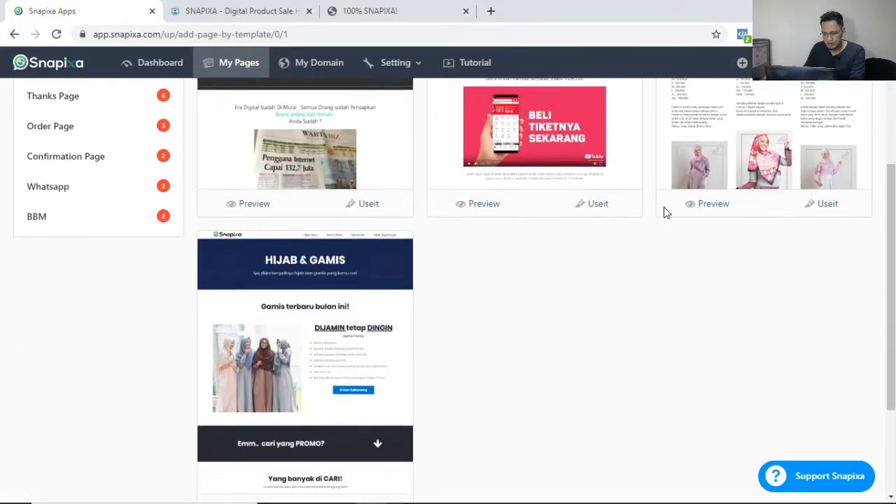
scroll(664, 209, "up", 5)
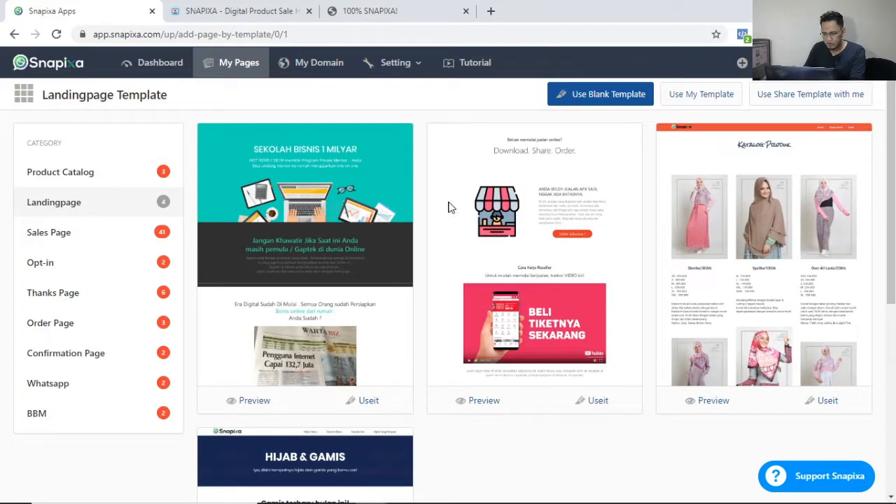
Show the Sales Page template category and browse the available sales page designs.
left_click(127, 237)
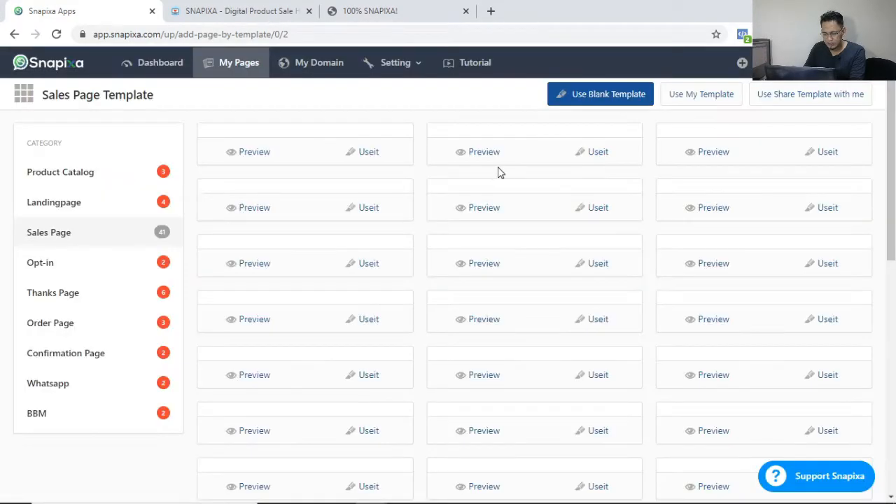
scroll(422, 150, "down", 3)
scroll(422, 148, "down", 10)
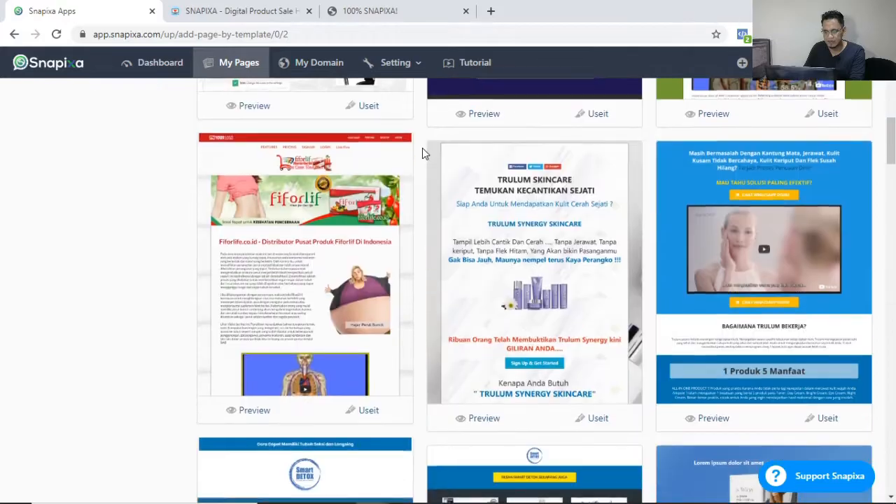
scroll(422, 150, "down", 10)
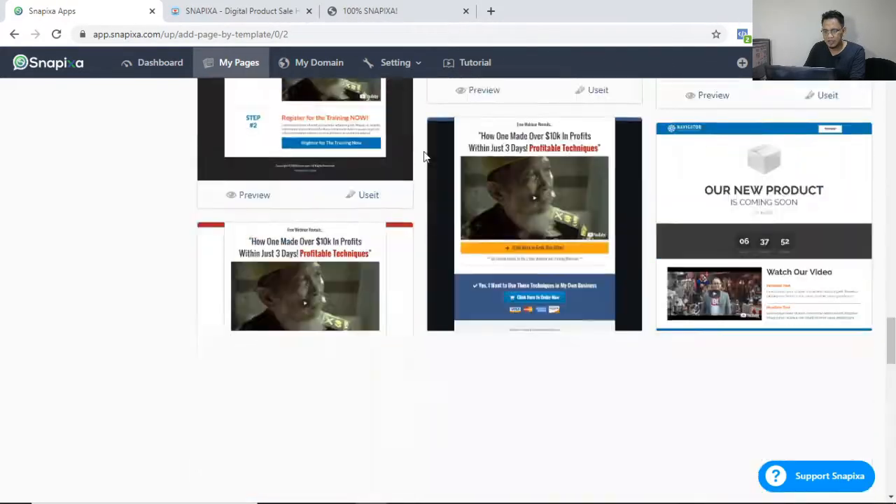
scroll(424, 157, "down", 10)
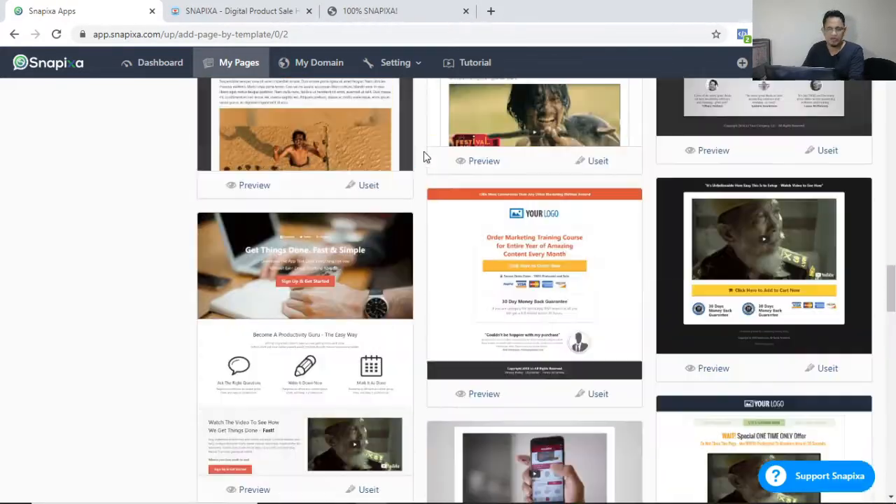
scroll(424, 156, "up", 10)
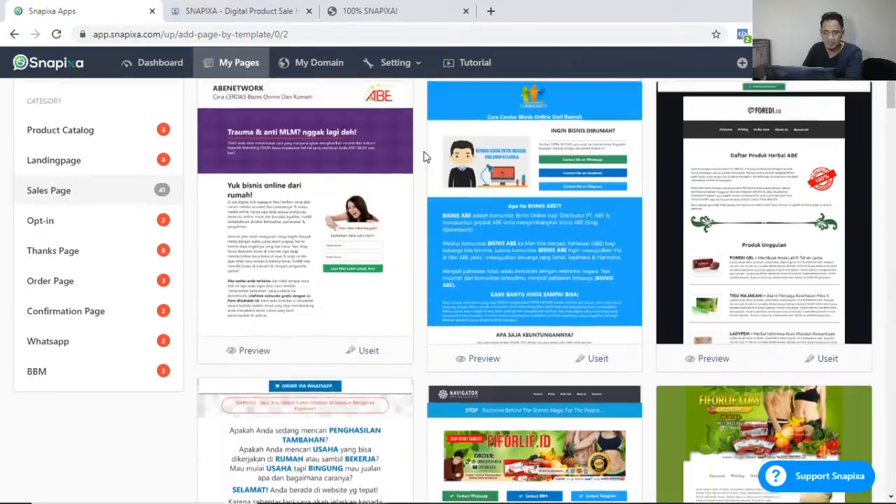
Create a new page named "Kaos - Katalog" from the Katalog Produk design in the Landingpage template category.
left_click(136, 197)
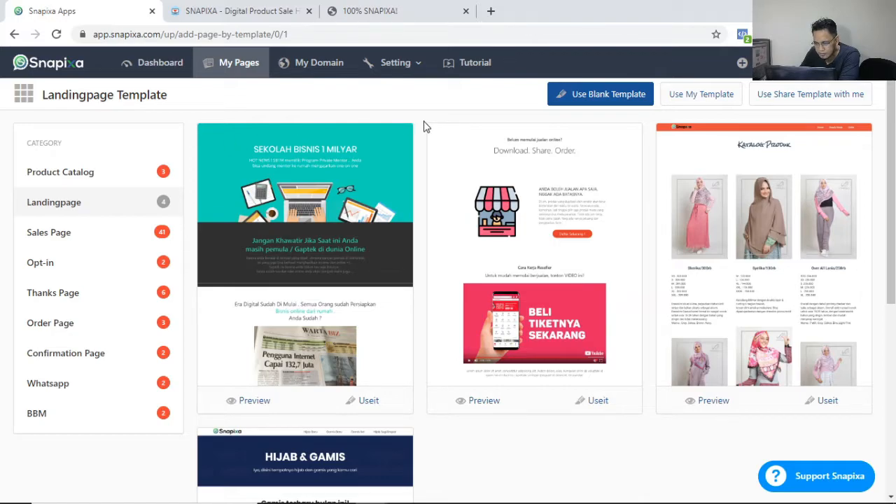
left_click(827, 401)
left_click(427, 197)
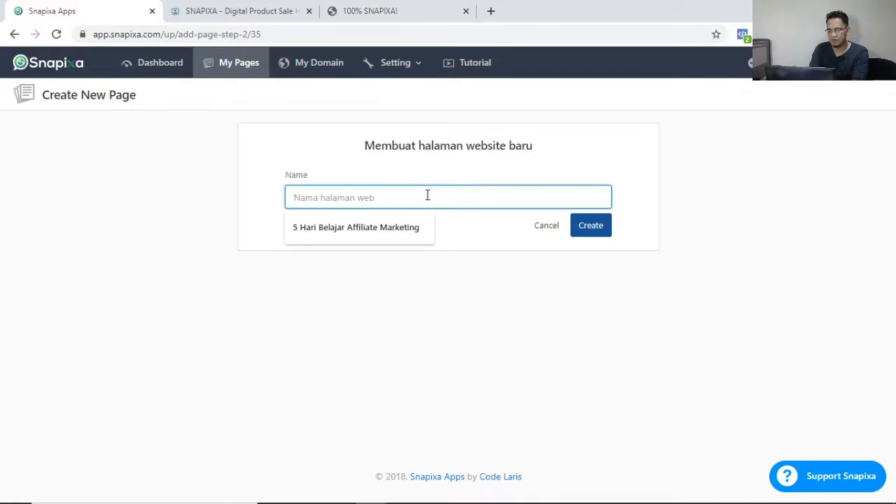
type("Kaos - Katalog")
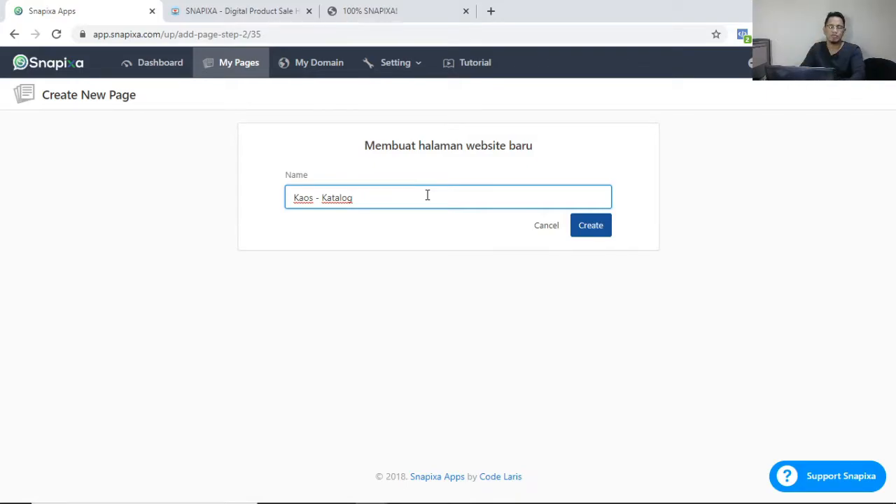
left_click(592, 230)
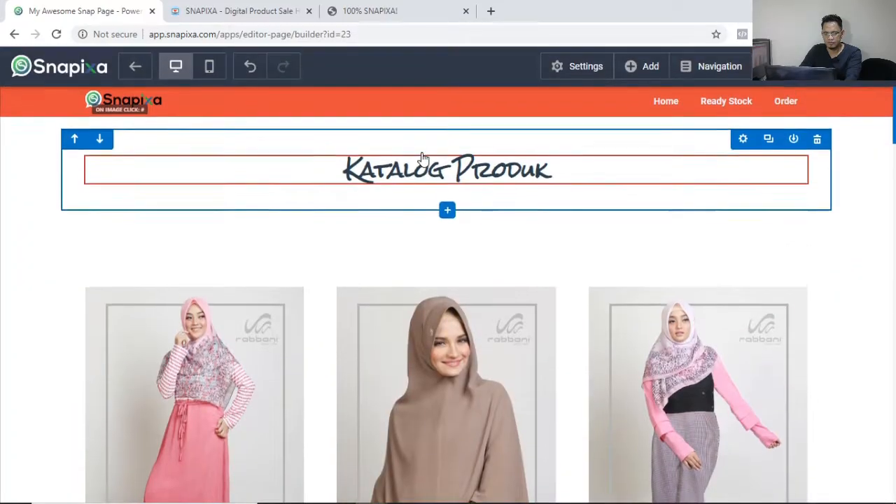
Look through the catalog page in the editor, from the product listings down to the partner logos and footer.
scroll(343, 266, "down", 8)
scroll(352, 290, "down", 15)
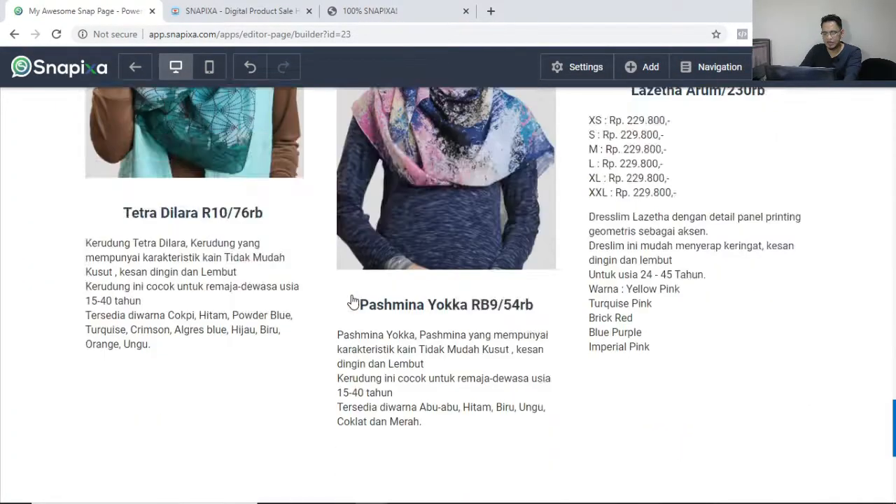
scroll(352, 301, "up", 20)
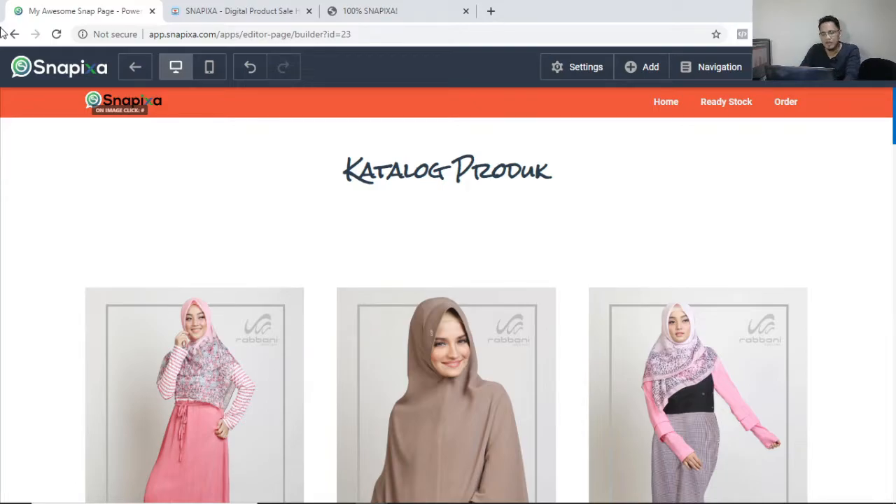
scroll(485, 206, "down", 5)
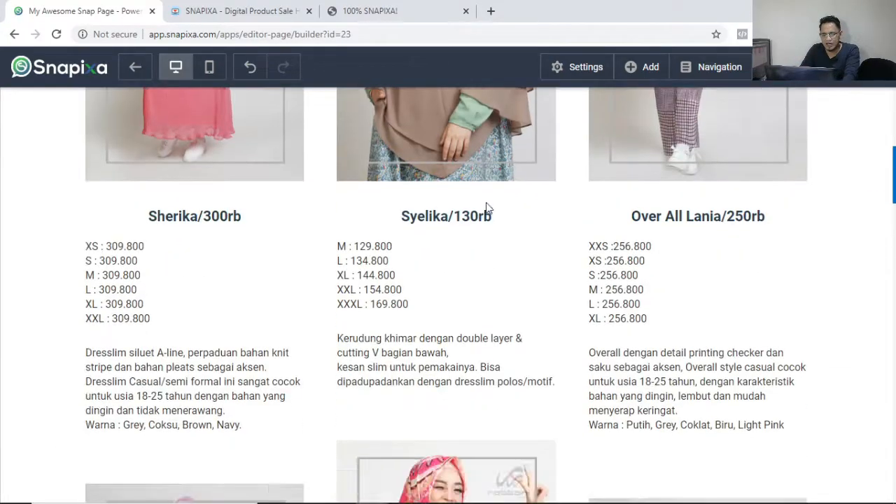
scroll(488, 208, "down", 20)
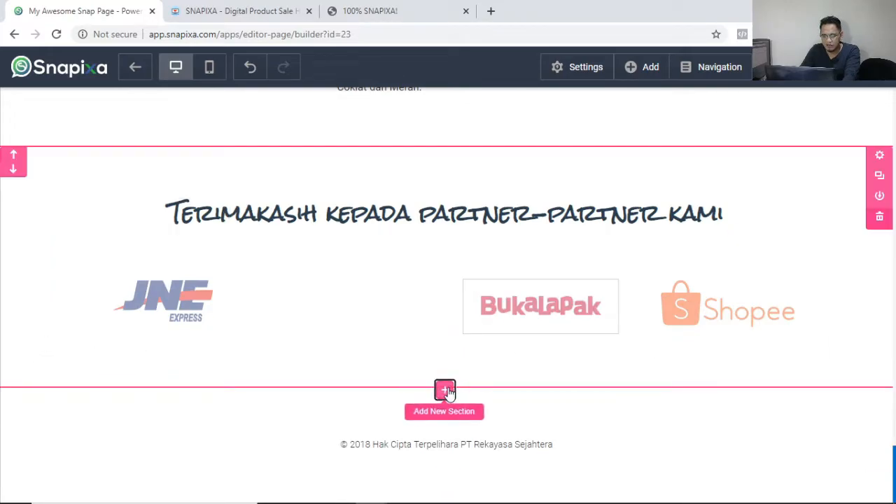
left_click(446, 391)
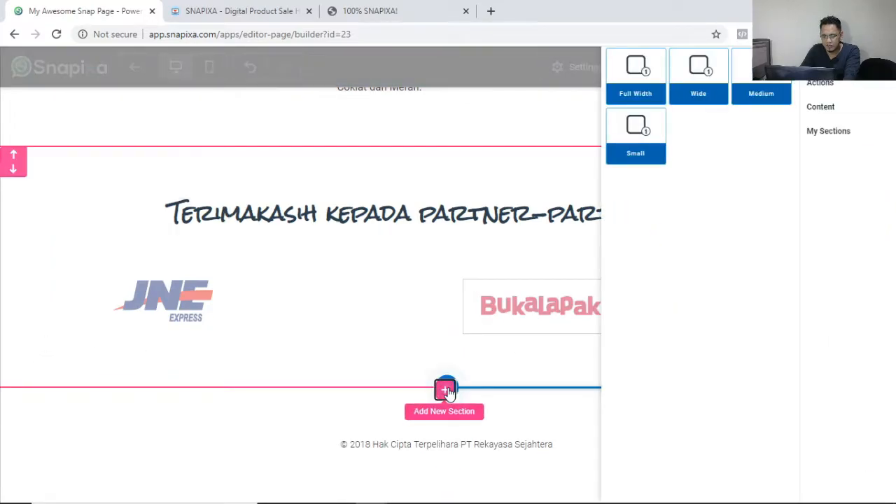
left_click(645, 75)
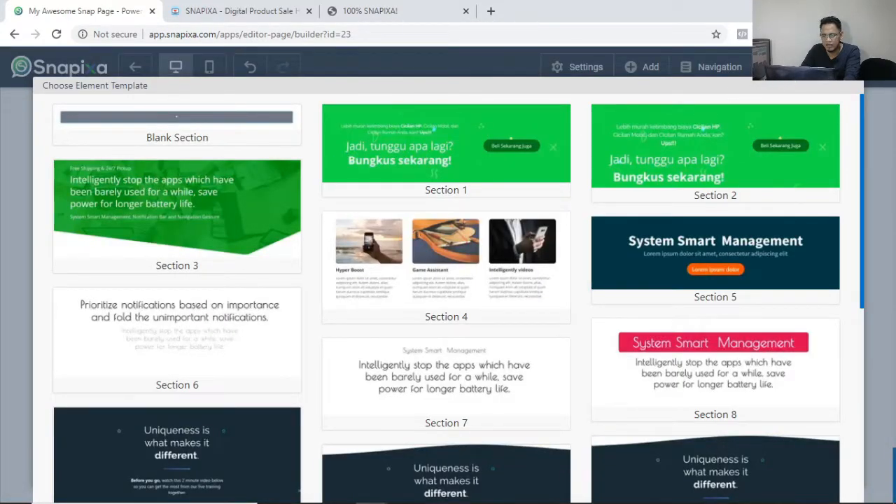
left_click(861, 77)
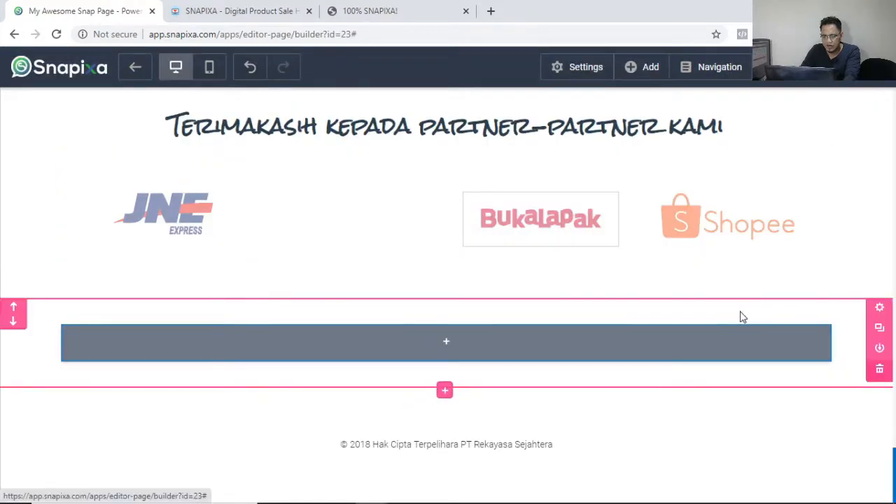
left_click(879, 368)
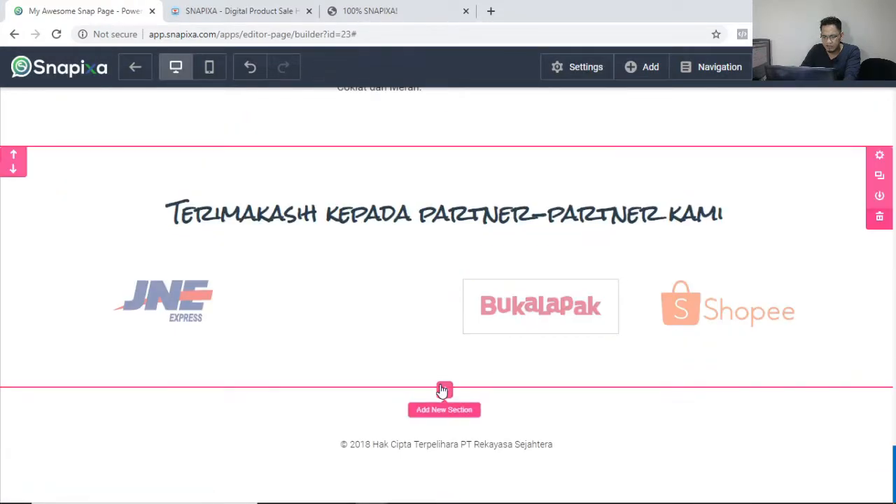
left_click(444, 389)
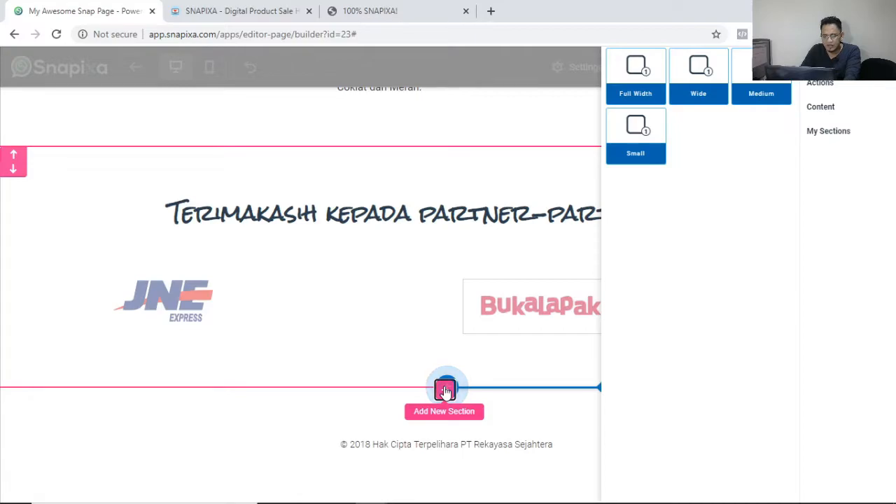
left_click(394, 292)
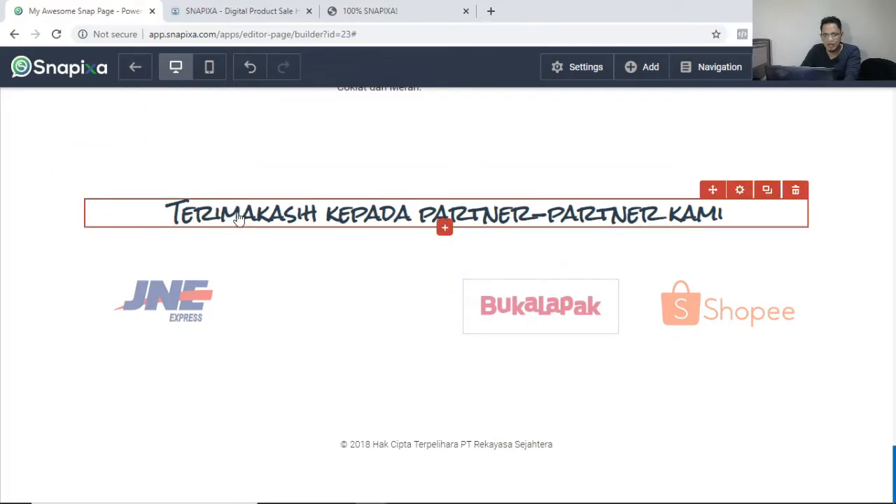
Add a full-width blank section between the partner logos and the footer, and insert a 2-column row in it.
left_click(446, 390)
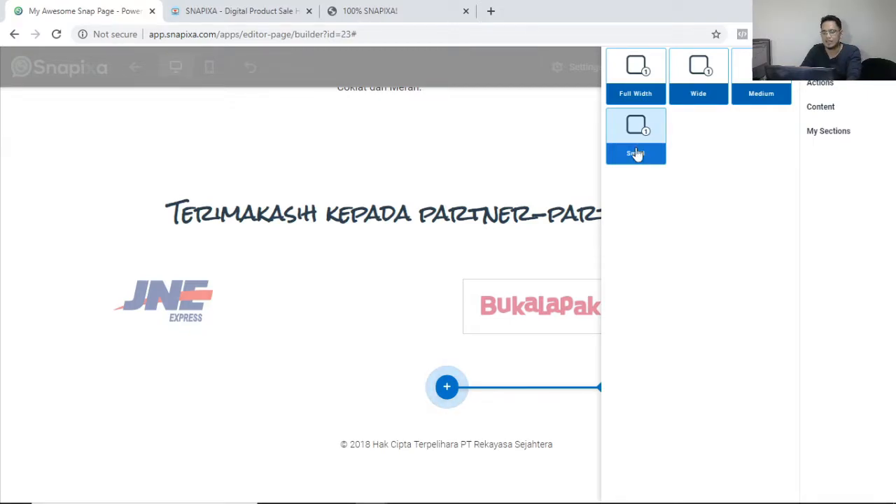
left_click(634, 92)
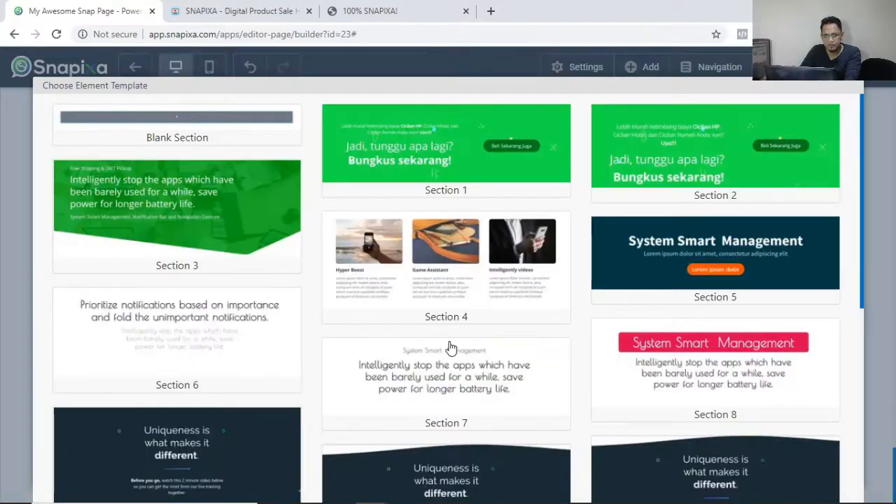
scroll(540, 274, "down", 5)
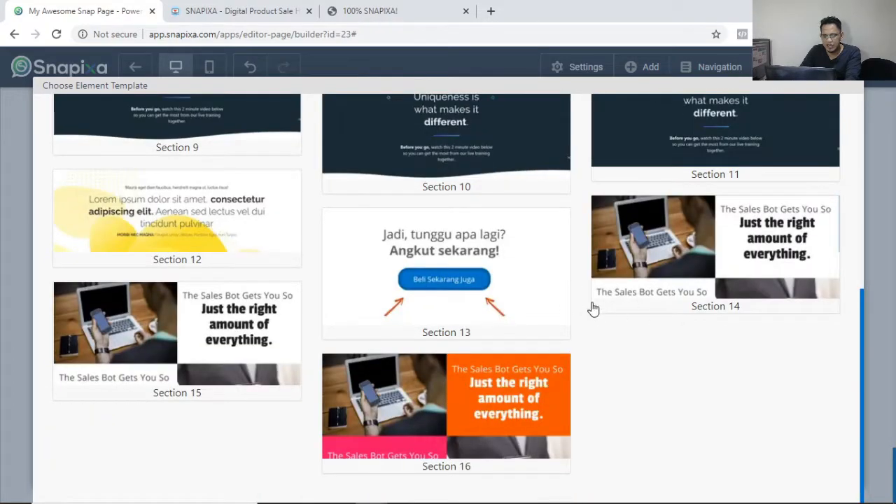
scroll(378, 224, "up", 5)
scroll(525, 252, "down", 5)
scroll(495, 282, "up", 5)
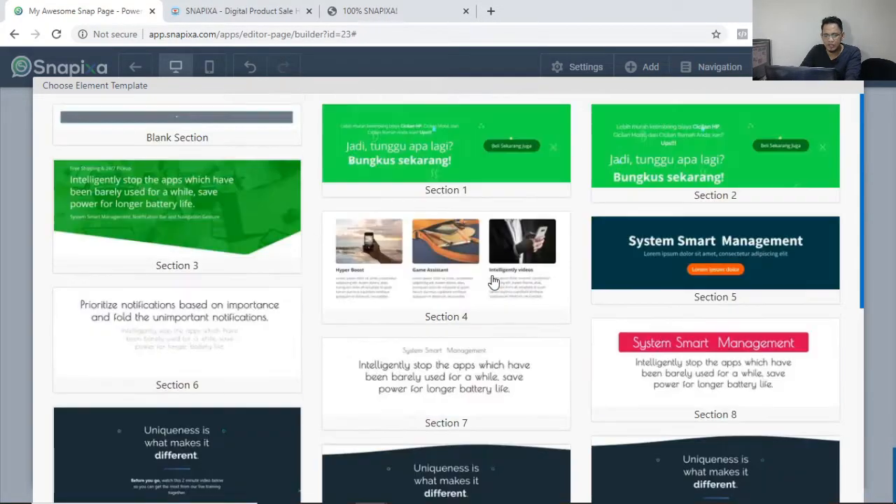
left_click(236, 119)
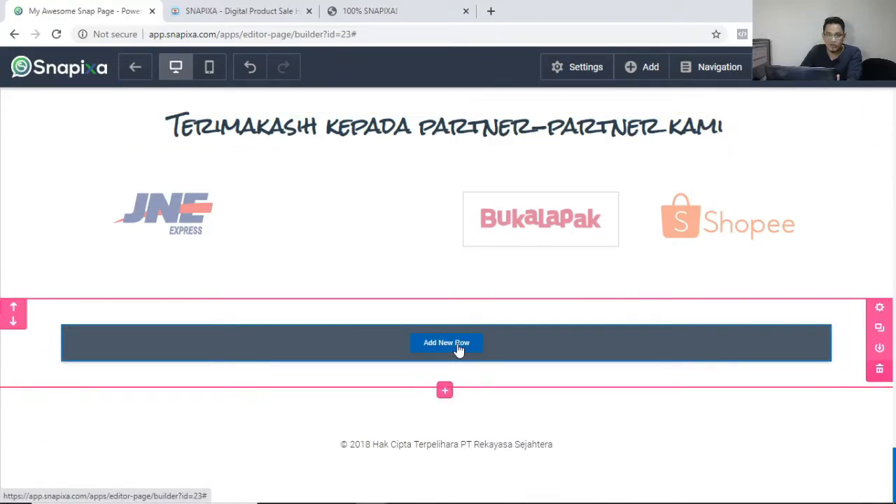
left_click(459, 345)
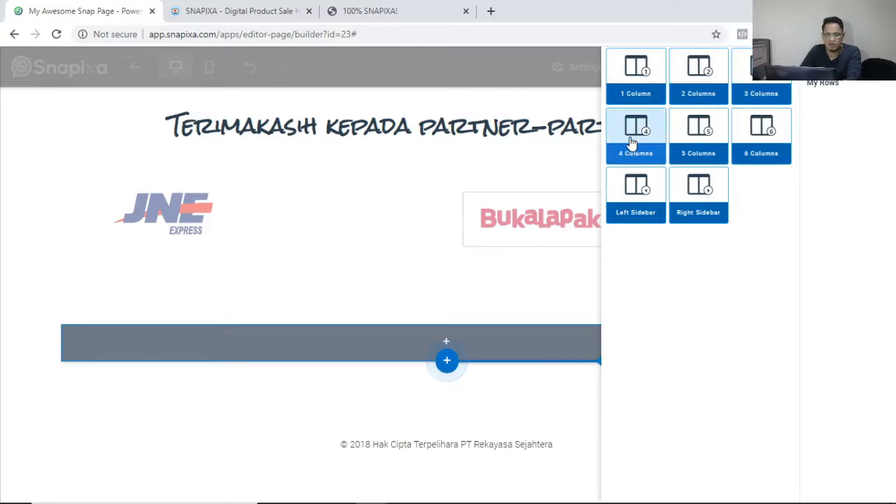
left_click(700, 75)
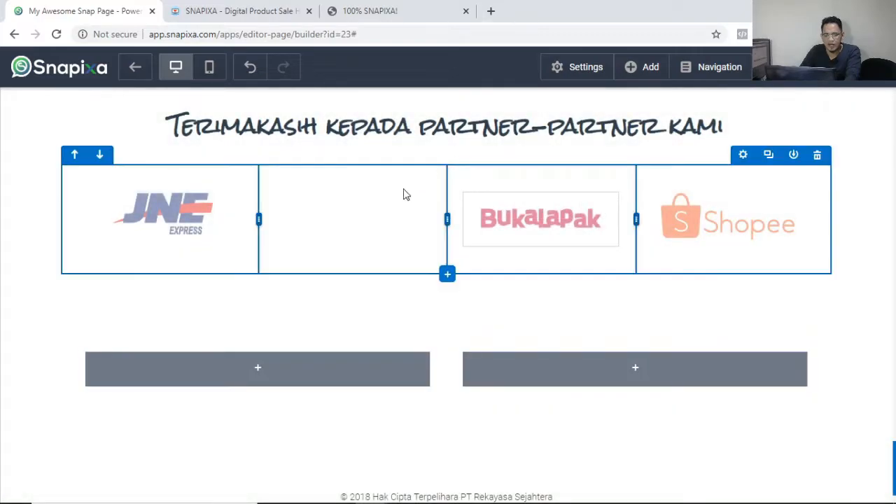
Add a Headline element with the Headline 4 template to the first column of the new row.
mouse_move(262, 372)
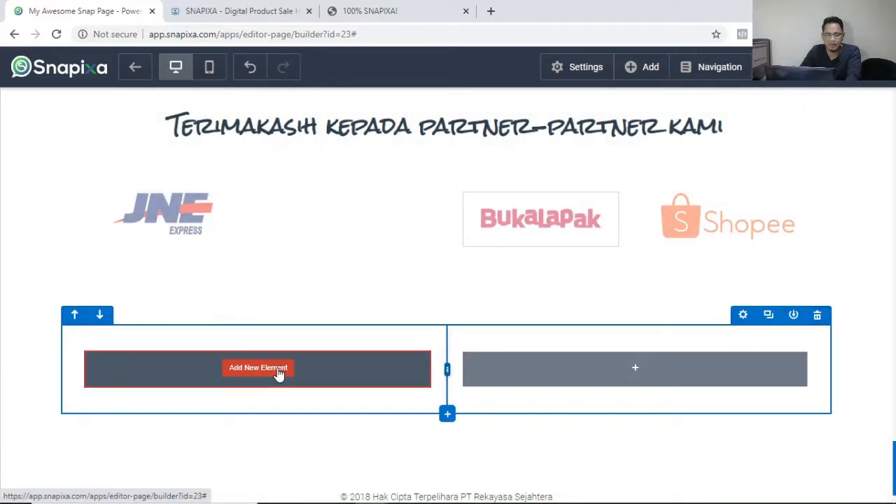
left_click(252, 369)
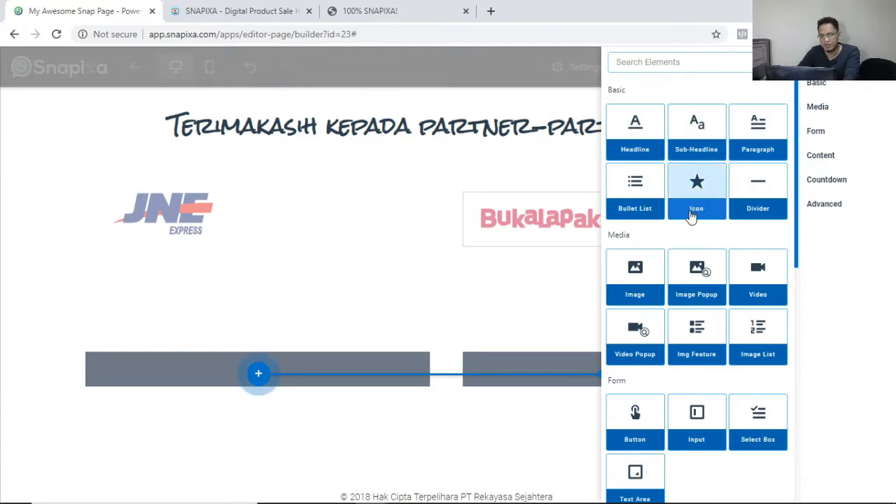
scroll(680, 250, "down", 3)
scroll(700, 294, "down", 4)
scroll(715, 317, "up", 7)
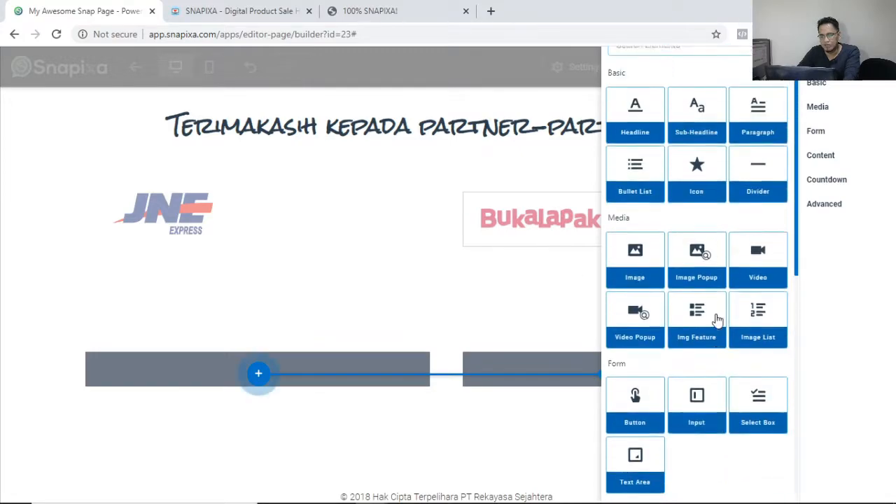
left_click(650, 144)
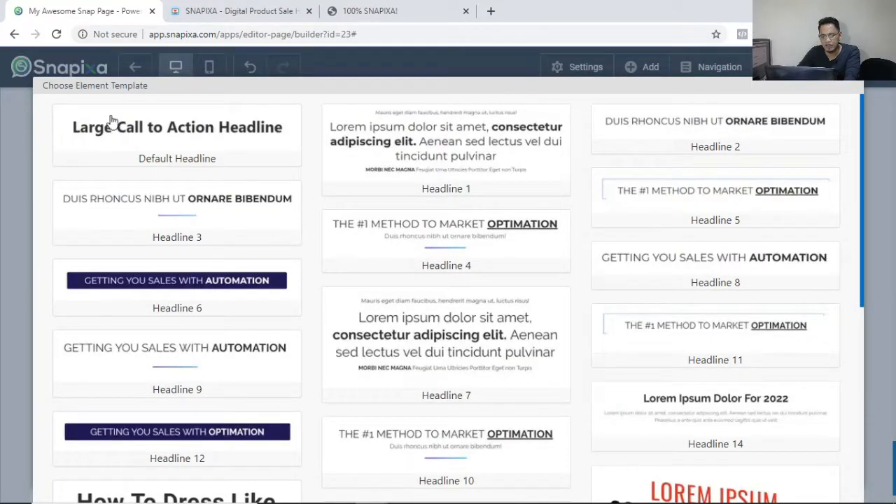
scroll(599, 248, "down", 4)
scroll(666, 385, "down", 1)
scroll(510, 346, "up", 6)
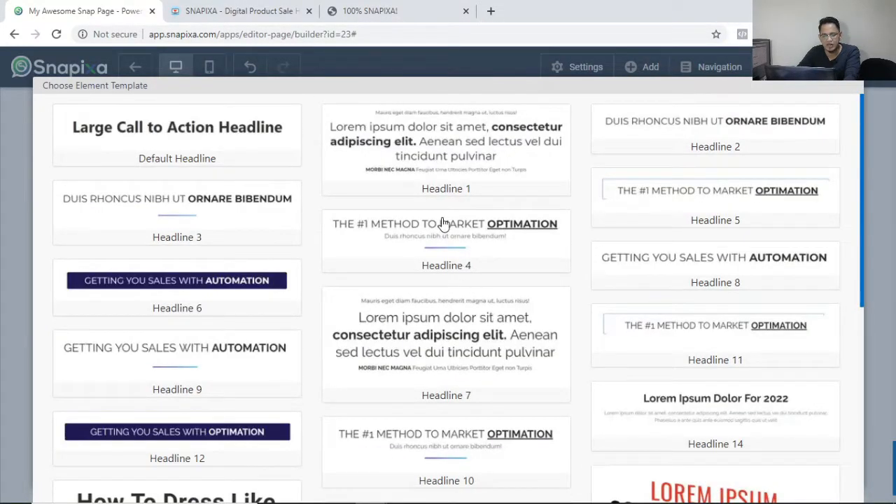
left_click(452, 241)
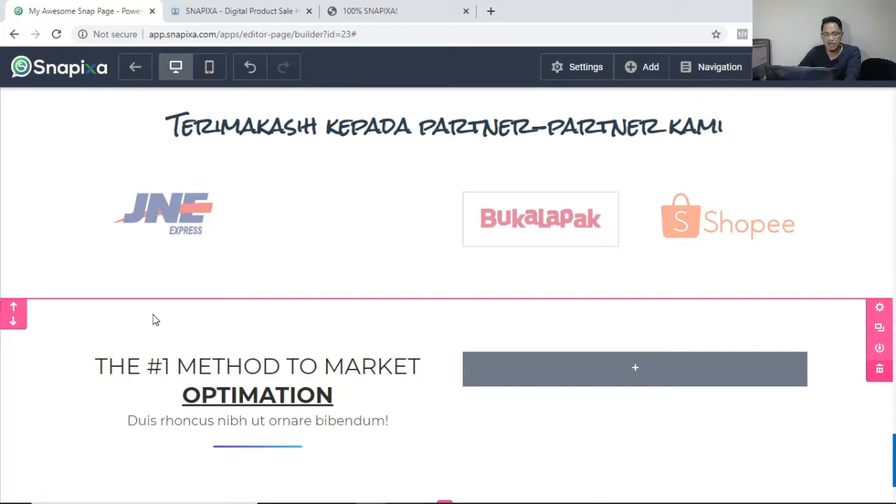
Try several background colours on the new section, including grey #606060 and yellow, ending with dark navy #201652.
left_click(878, 311)
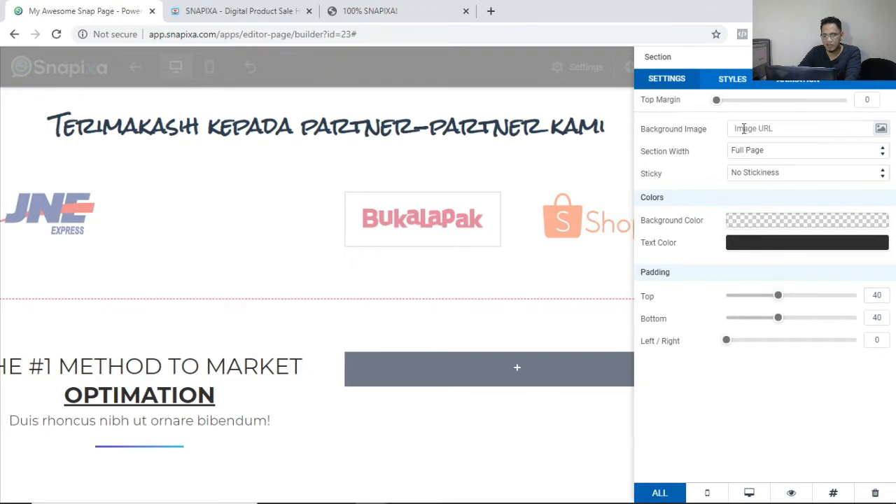
left_click(775, 223)
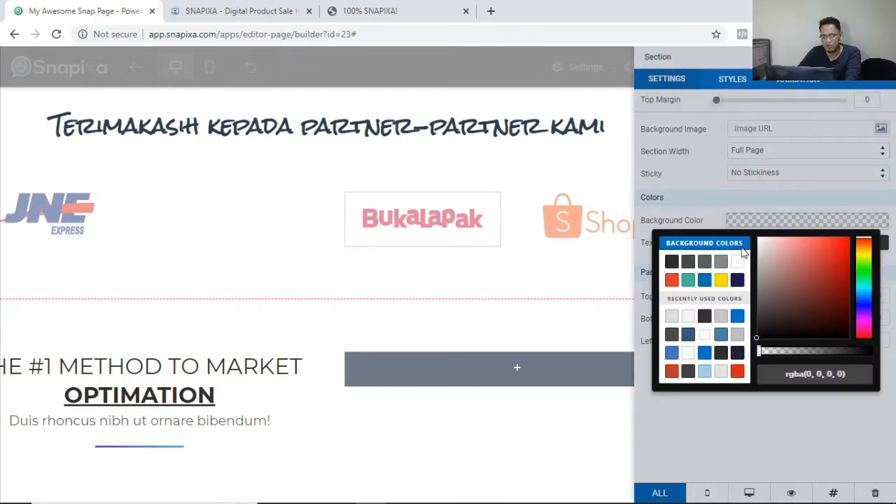
left_click(721, 263)
left_click(704, 263)
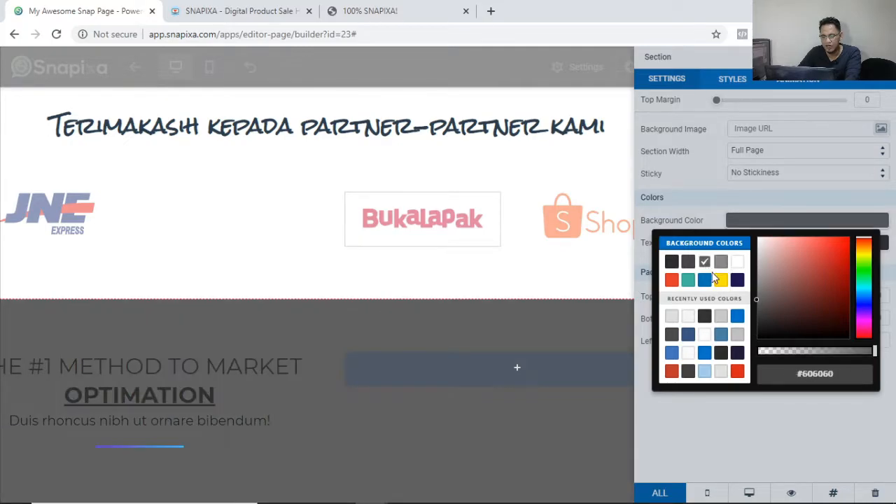
left_click(721, 280)
left_click(737, 281)
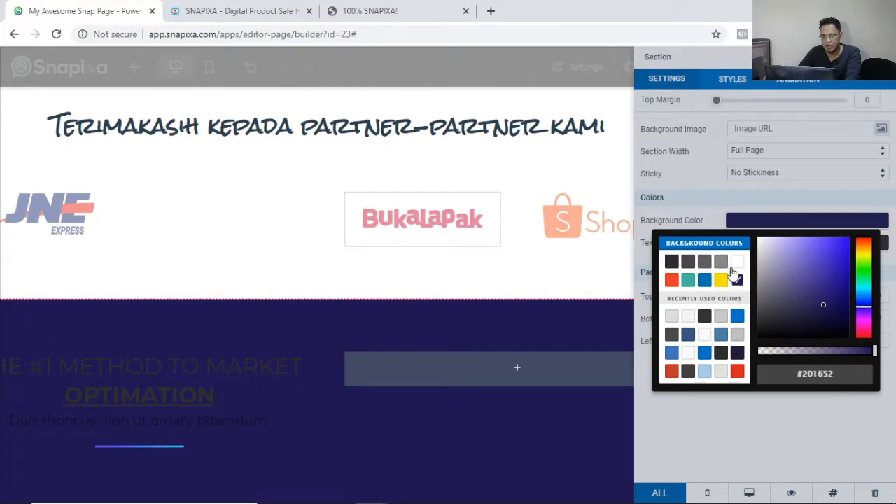
left_click(735, 189)
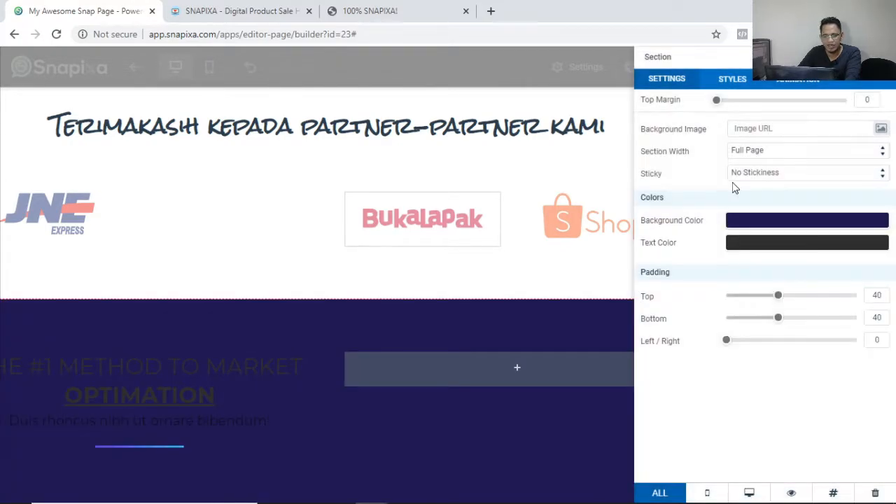
Set the new section's background colour to white (#ffffff) and its top margin to 0.
left_click(765, 224)
left_click(738, 265)
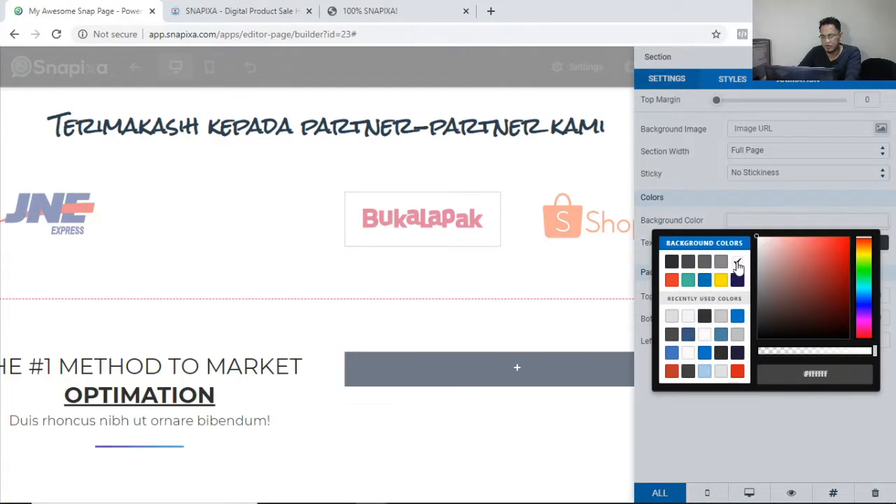
left_click(729, 199)
mouse_move(725, 103)
left_mouse_down()
mouse_move(742, 102)
mouse_move(714, 114)
left_mouse_up()
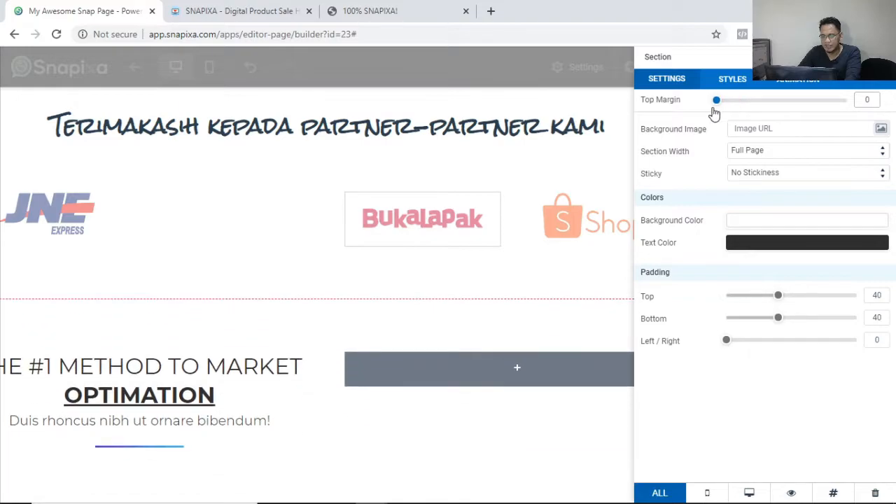
left_click(366, 304)
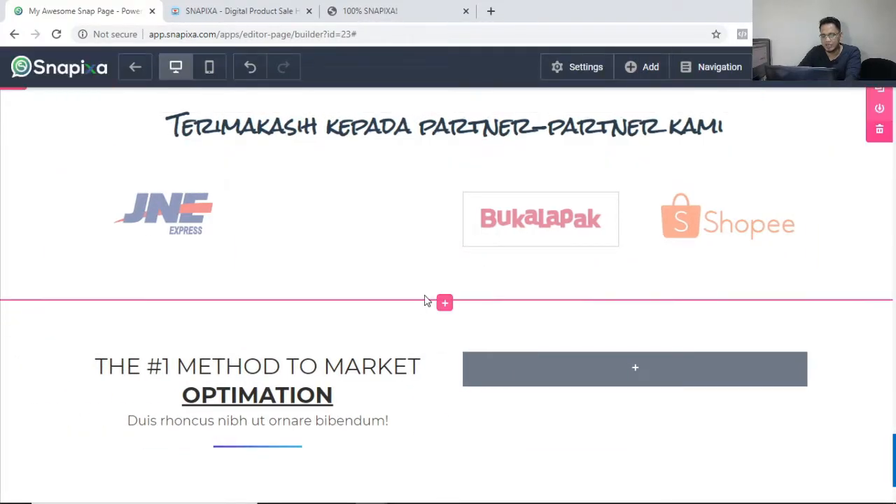
Set the top padding of the new section below the partner logos to 30.
left_click(880, 307)
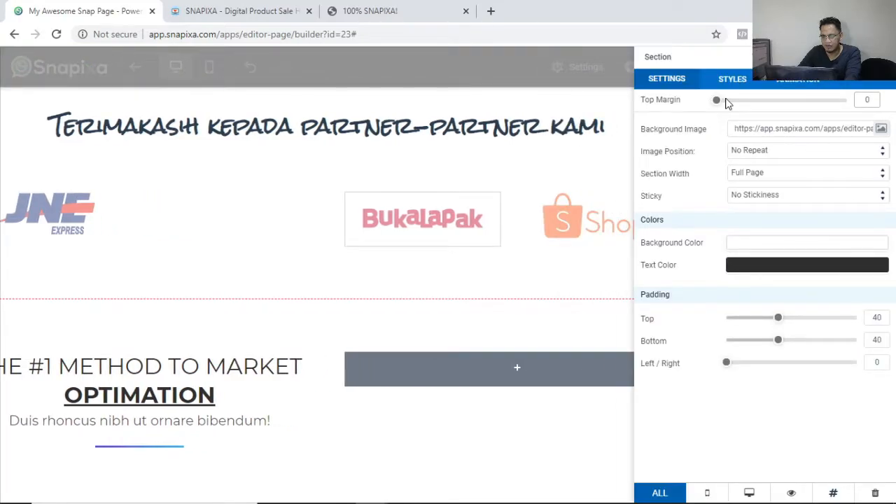
mouse_move(714, 103)
left_mouse_down()
mouse_move(800, 100)
mouse_move(757, 112)
mouse_move(712, 112)
mouse_move(726, 112)
mouse_move(712, 100)
left_mouse_up()
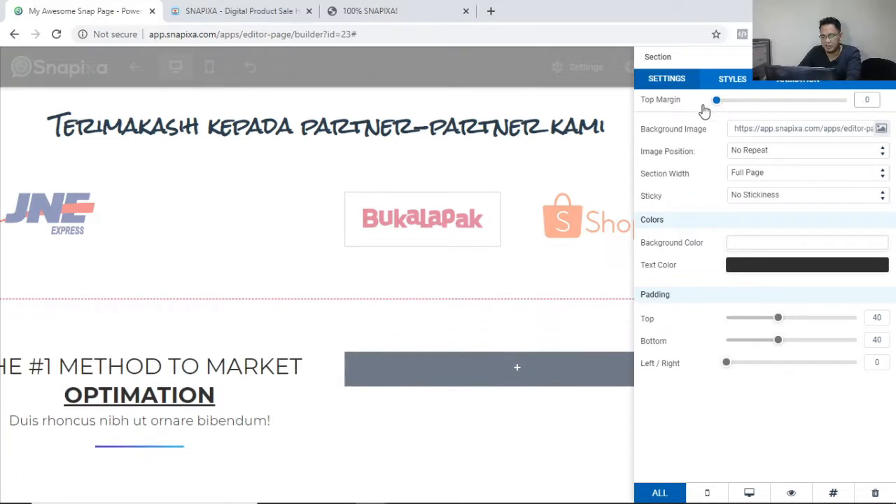
left_click(574, 302)
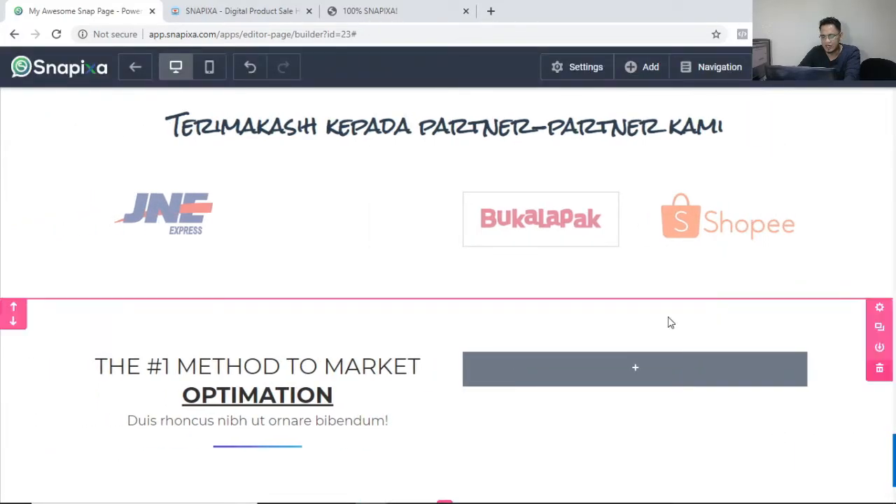
left_click(879, 308)
mouse_move(781, 320)
left_mouse_down()
mouse_move(690, 327)
mouse_move(820, 316)
mouse_move(674, 315)
mouse_move(891, 327)
mouse_move(682, 338)
mouse_move(710, 320)
mouse_move(768, 325)
left_mouse_up()
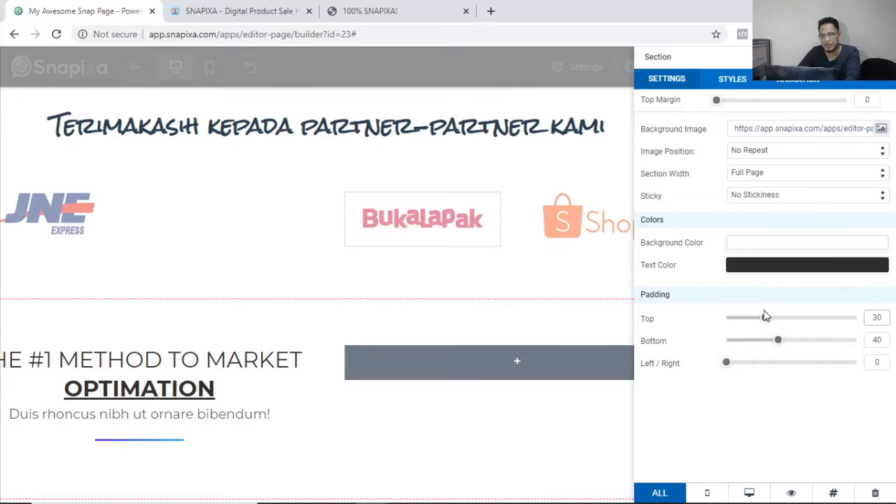
left_click(453, 243)
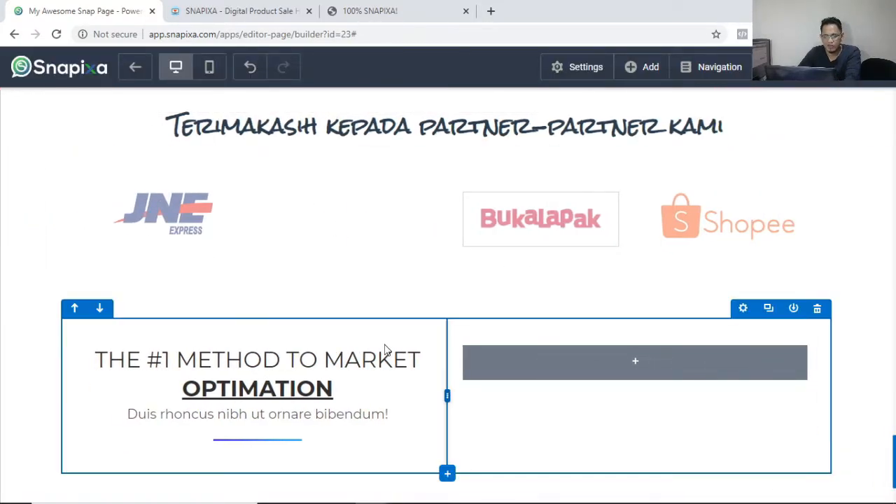
Give the new 2-column row a blue #0174c7 background colour.
left_click(744, 308)
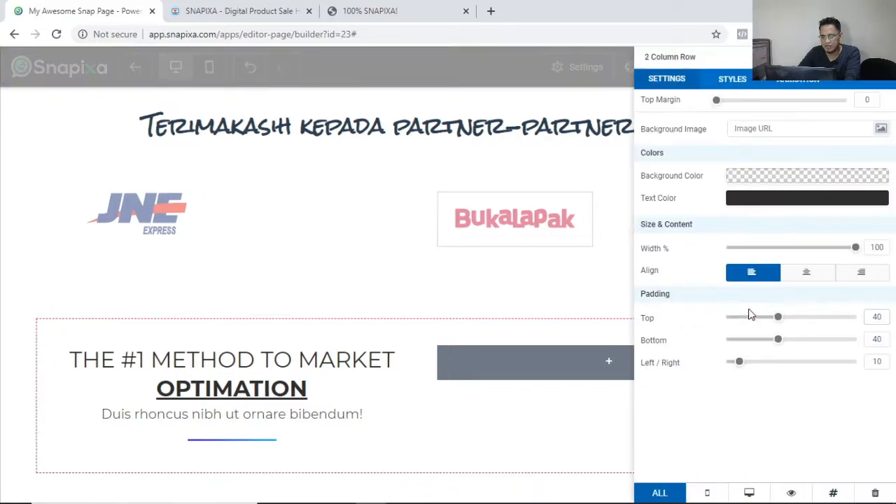
left_click(758, 179)
left_click(738, 272)
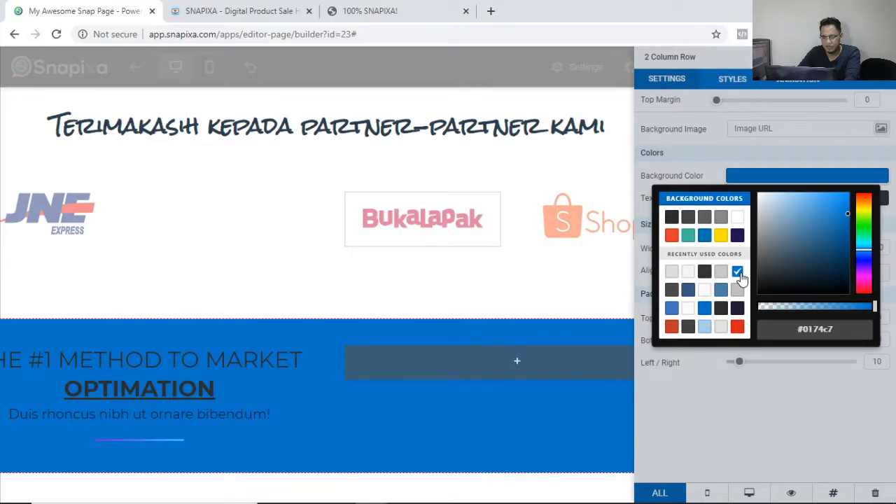
left_click(506, 278)
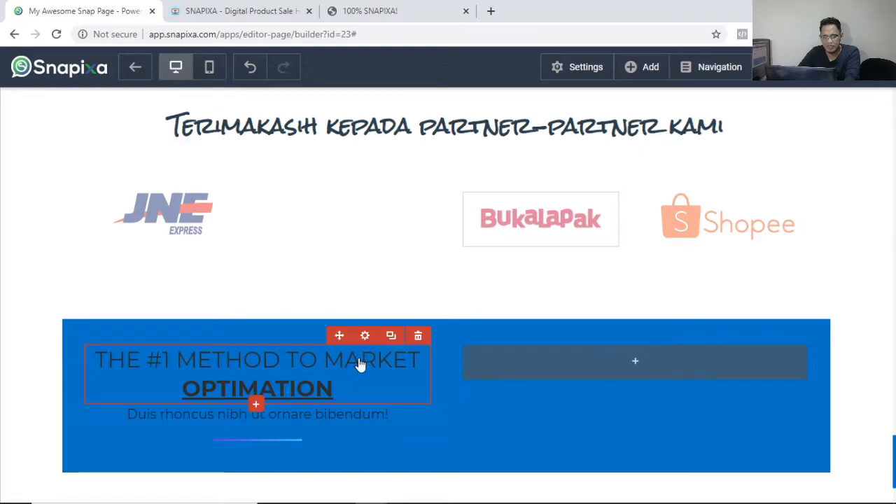
Try several text colours on the "THE #1 METHOD TO MARKET OPTIMATION" headline, ending with white #ffffff.
left_click(365, 338)
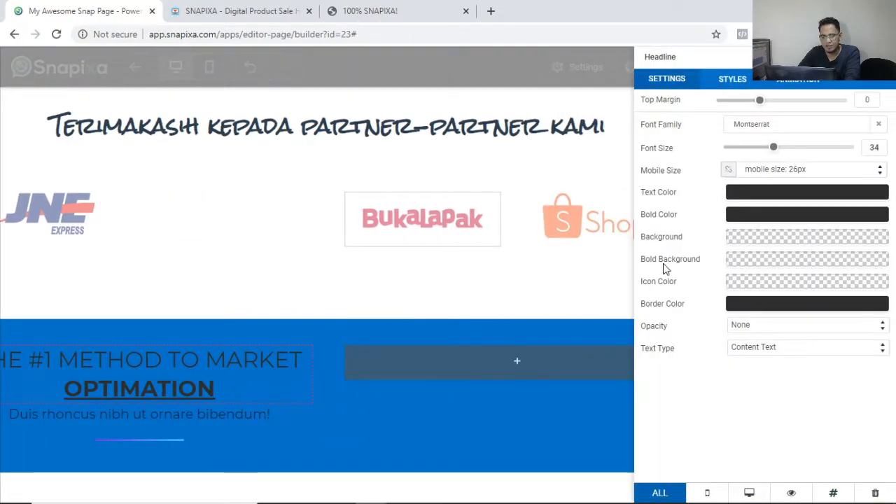
left_click(789, 193)
left_click(738, 233)
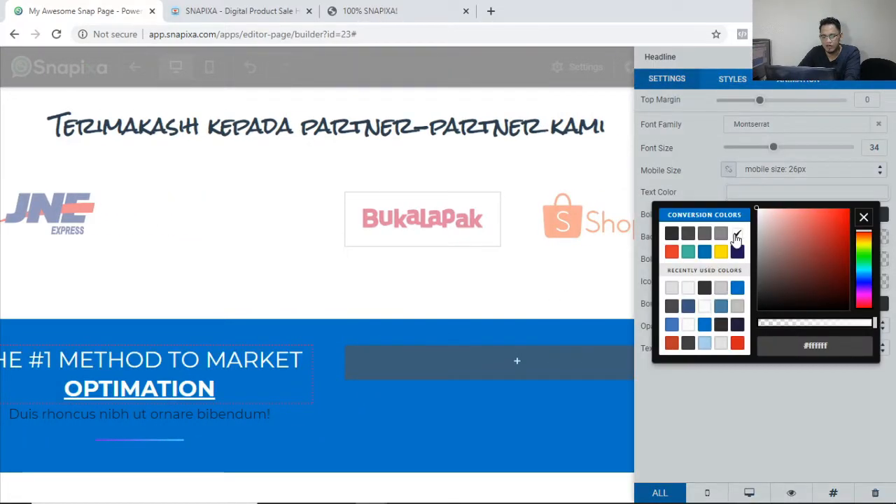
left_click(705, 292)
left_click(721, 288)
left_click(737, 288)
left_click(737, 234)
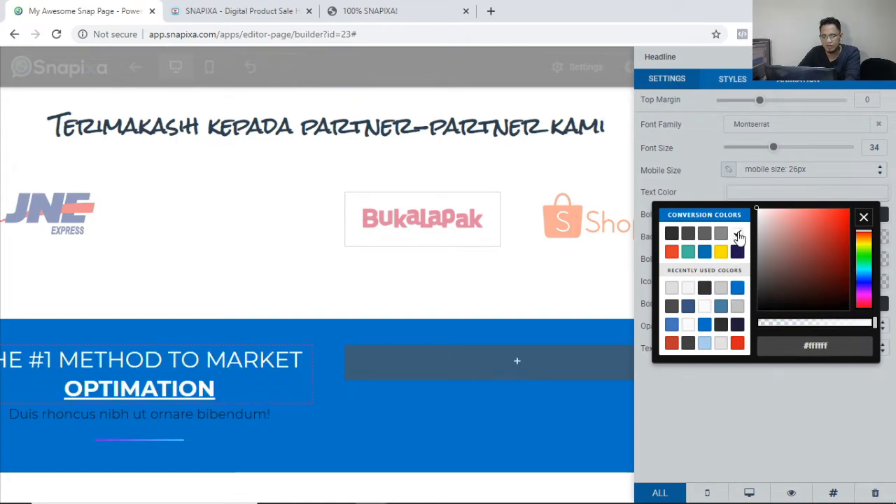
left_click(469, 305)
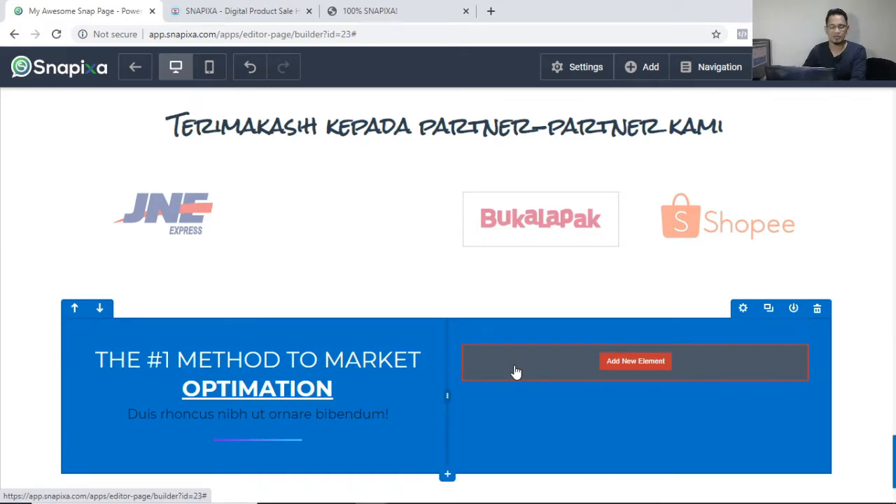
Delete the orange header section with the logo and navigation links at the start of the page.
scroll(514, 368, "up", 15)
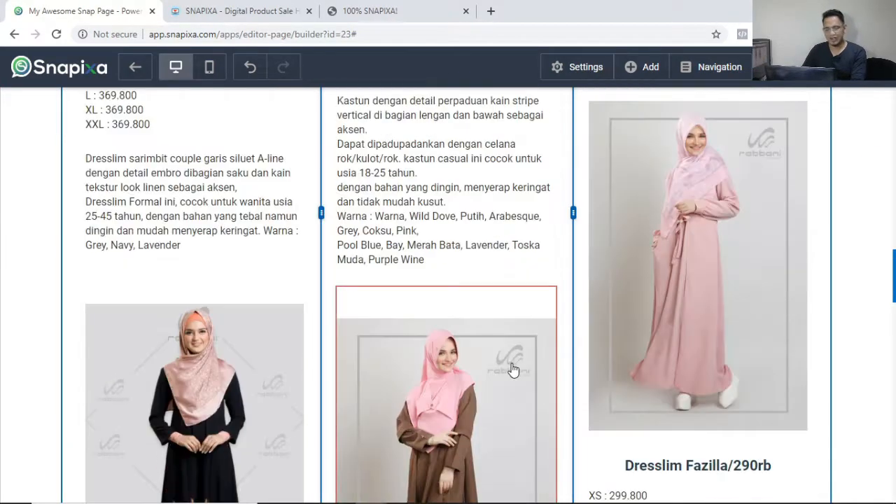
scroll(514, 369, "up", 10)
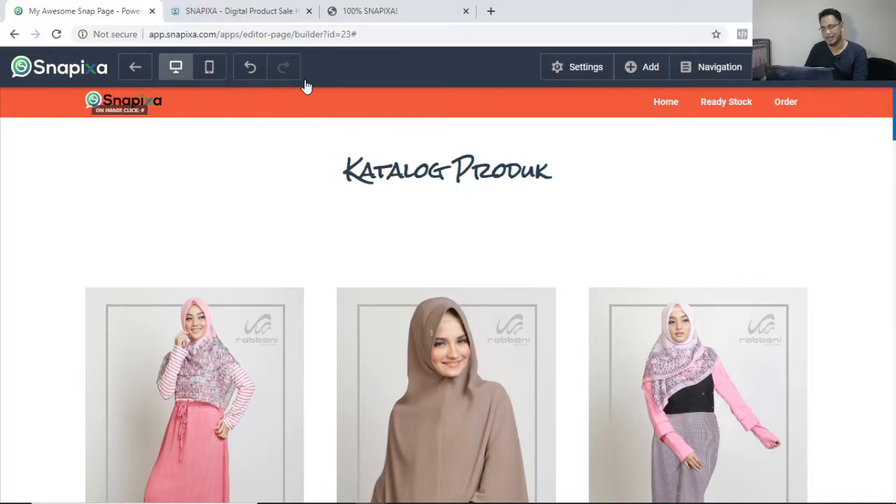
mouse_move(863, 83)
left_click(844, 97)
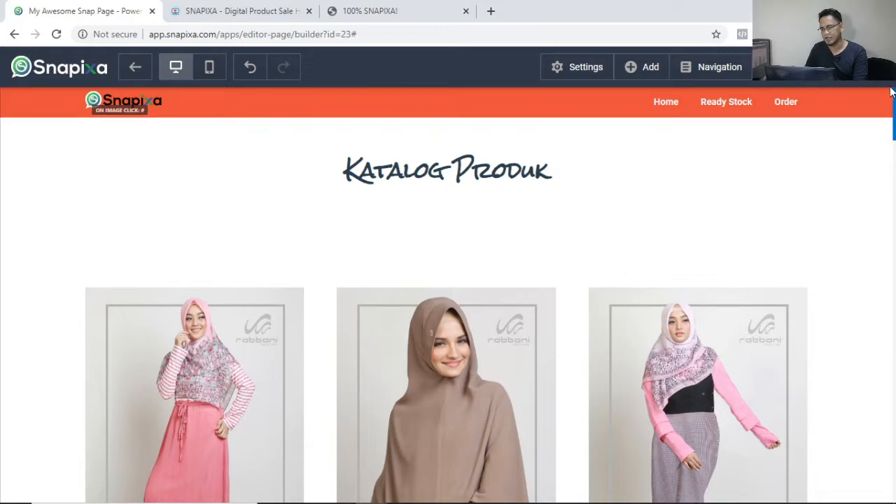
left_click(880, 156)
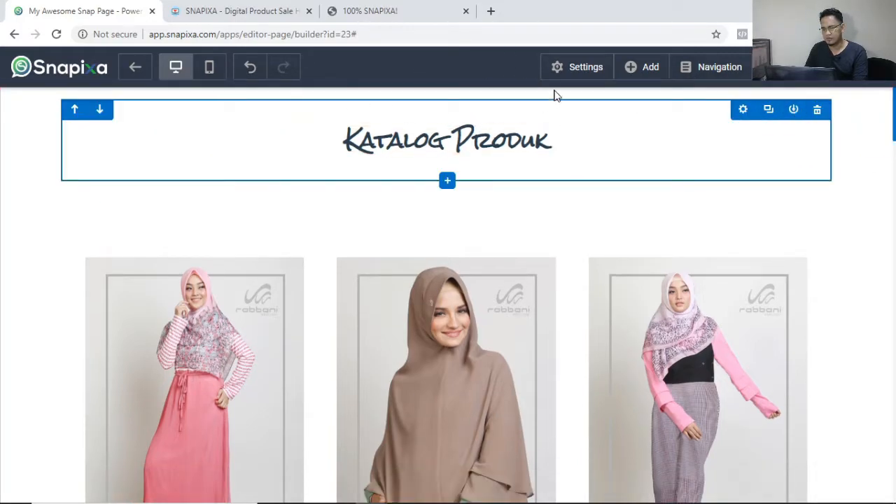
Add a full-width section from the Section 3 template between the partner logos and the blue row's section.
scroll(540, 194, "down", 15)
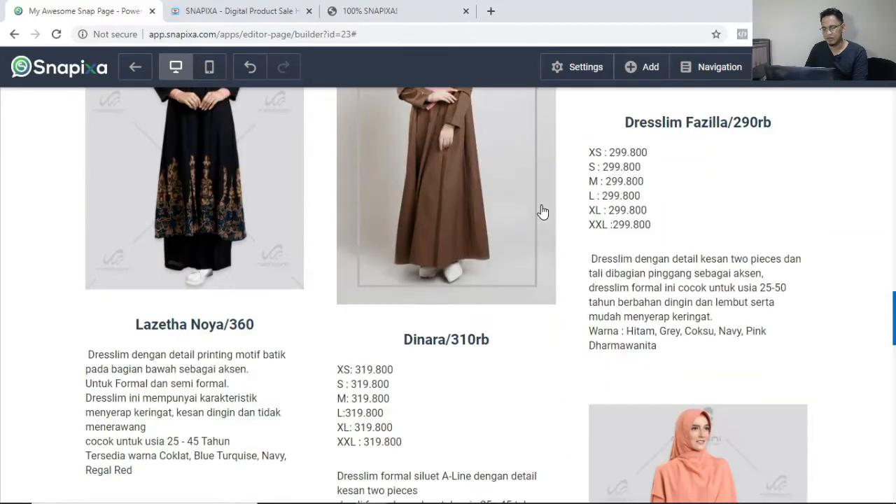
scroll(507, 248, "down", 10)
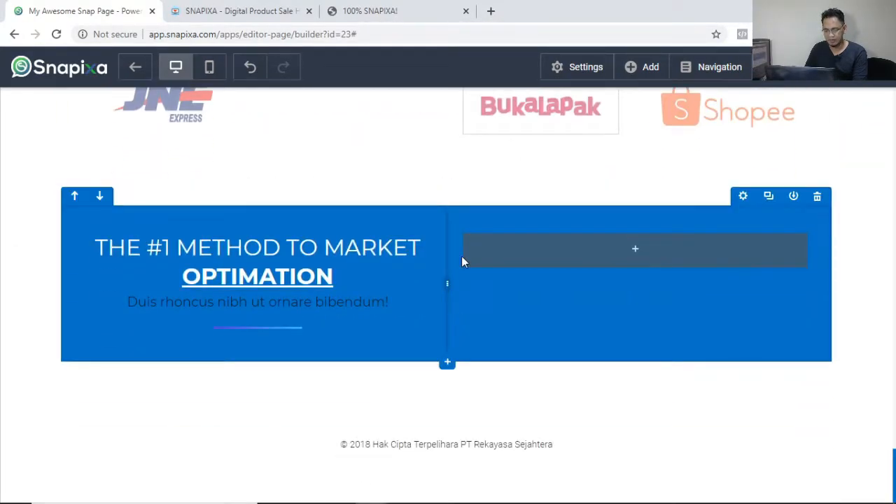
left_click(444, 191)
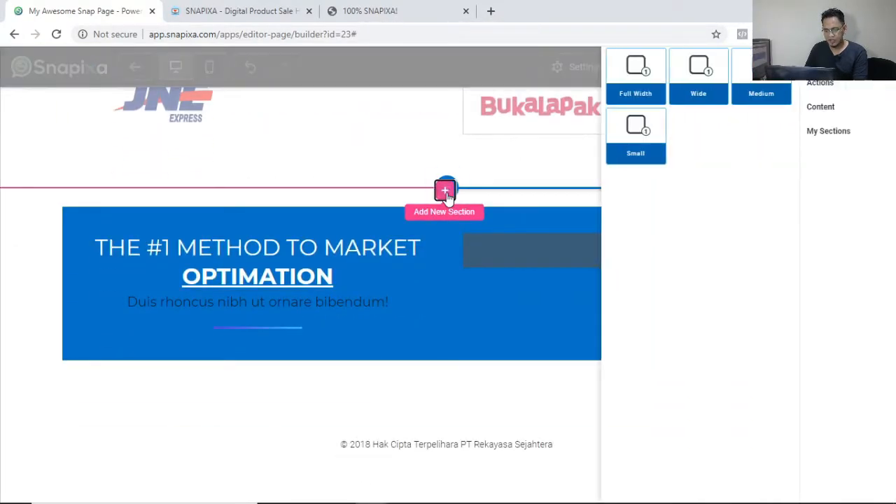
left_click(662, 77)
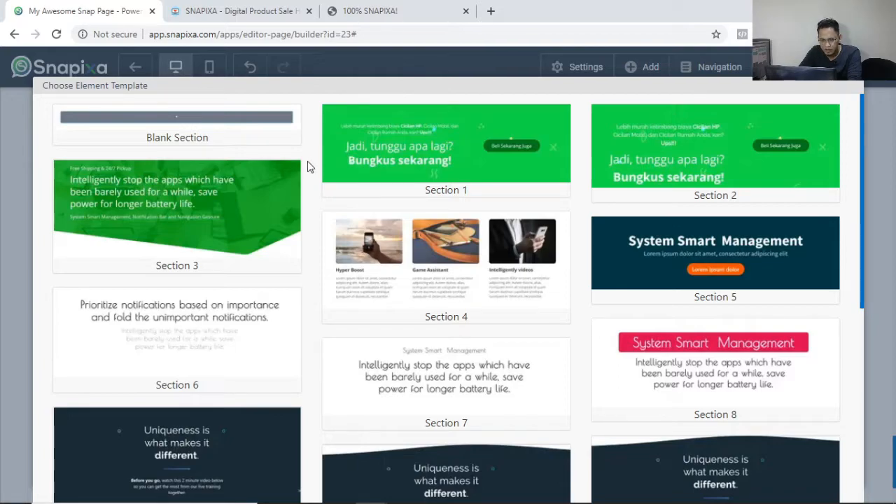
scroll(310, 167, "down", 3)
scroll(307, 161, "up", 2)
left_click(203, 161)
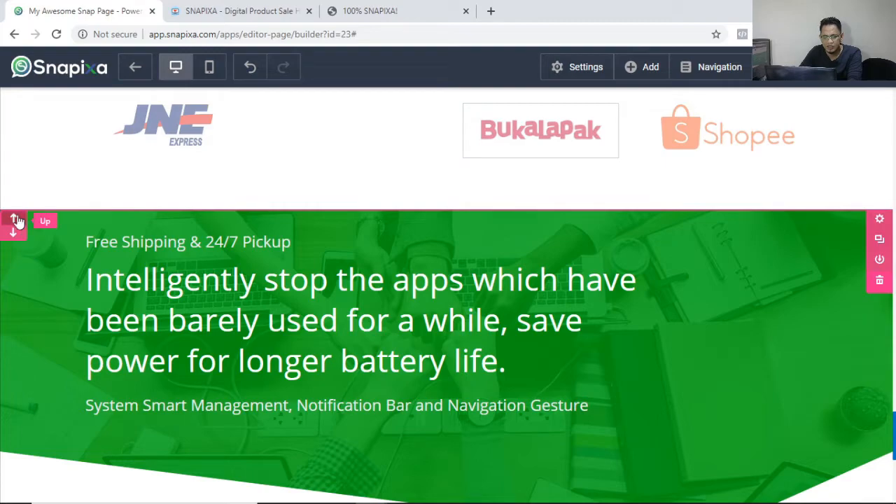
Move the green template section up the page until it sits above the Katalog Produk heading.
left_click(21, 220)
scroll(413, 175, "up", 3)
scroll(159, 336, "down", 1)
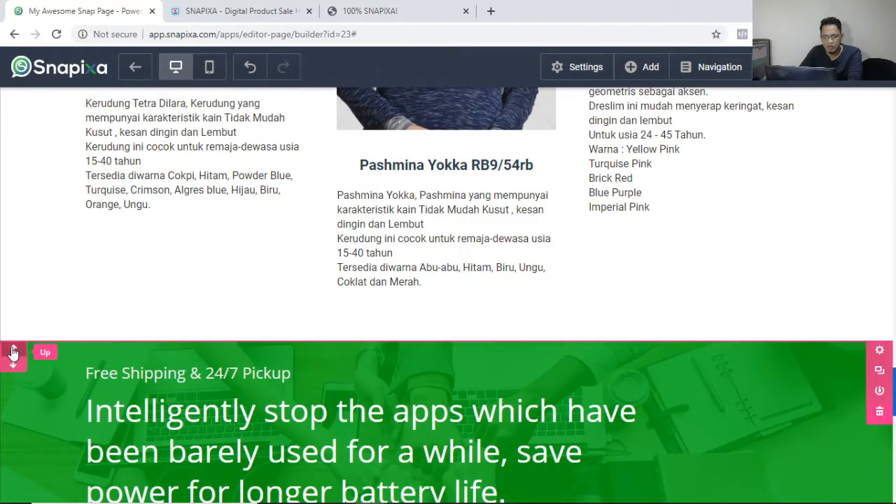
left_click(13, 352)
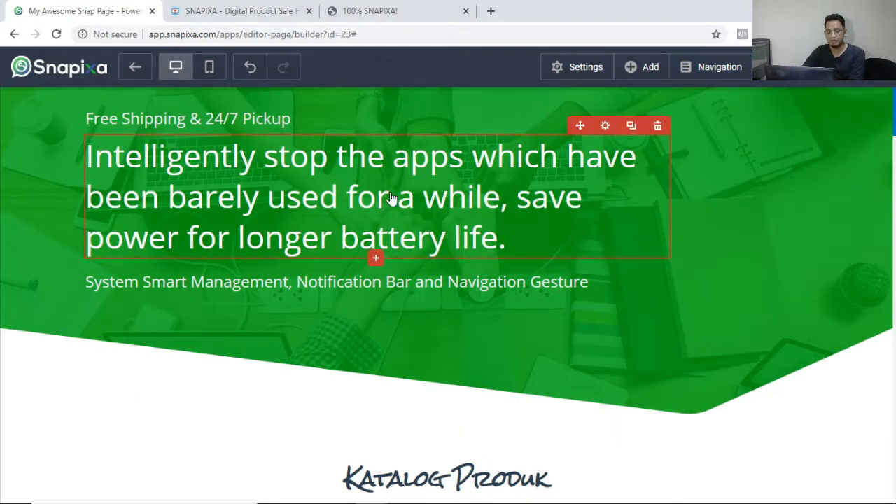
Replace the "Free Shipping & 24/7 Pickup" text in the green section with "KAOS DAKWAH INDONESIA".
left_click(290, 124)
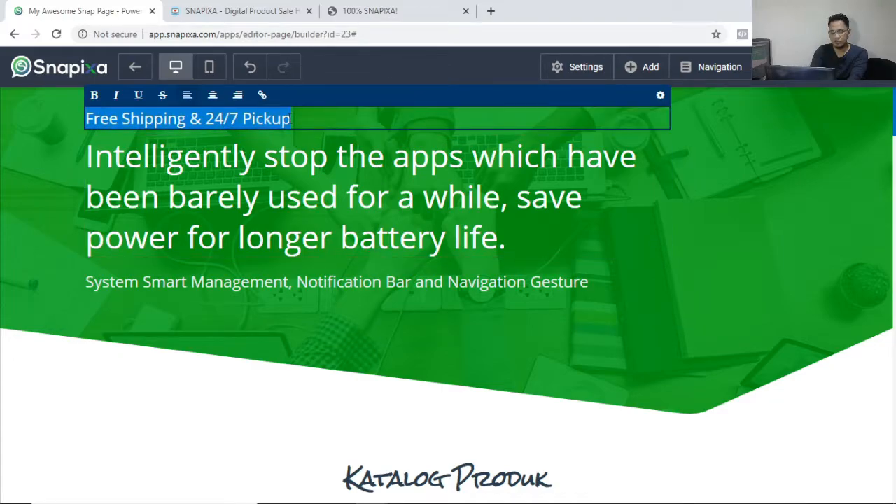
type("KAOS")
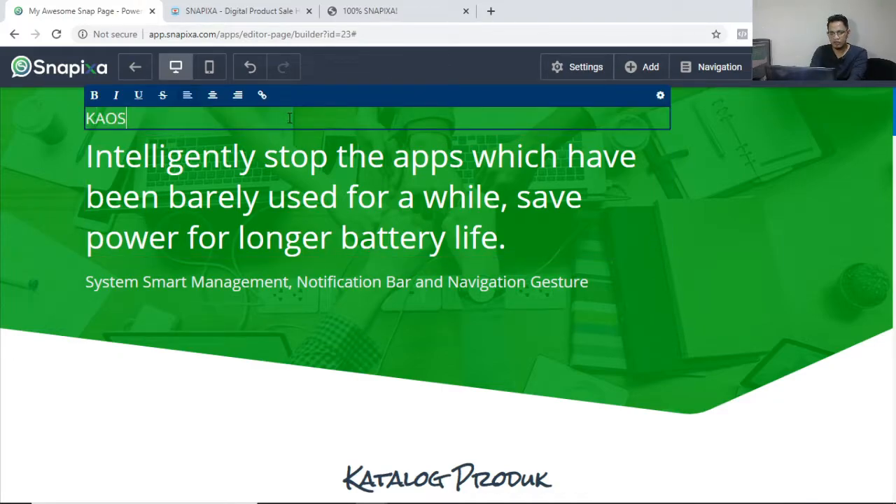
type(" DAKWAH IDN")
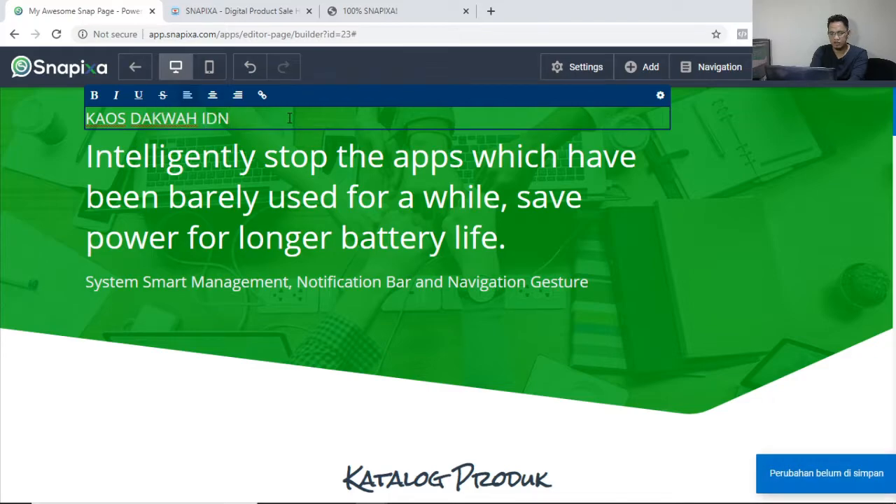
key("BackSpace")
key("BackSpace")
type("NDOENS")
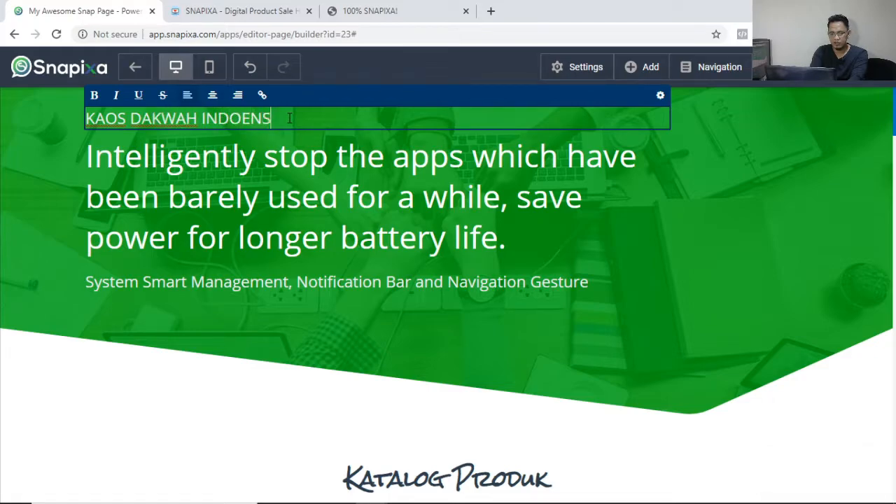
key("BackSpace")
key("BackSpace")
type("NESA")
key("BackSpace")
type("IA")
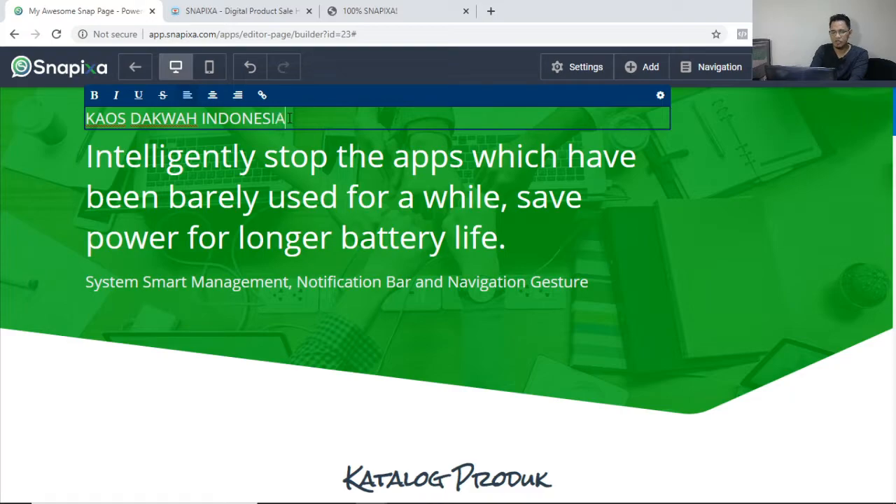
Replace the green section's main headline with "Bisa Berdakwah Tanpa Ceramah?" and start a second line with "Emang".
triple_click(452, 224)
key("BackSpace")
key("BackSpace")
key("BackSpace")
key("BackSpace")
key("BackSpace")
key("BackSpace")
key("BackSpace")
key("BackSpace")
key("BackSpace")
key("BackSpace")
key("BackSpace")
key("BackSpace")
key("BackSpace")
key("BackSpace")
key("BackSpace")
key("BackSpace")
key("BackSpace")
key("BackSpace")
key("BackSpace")
key("BackSpace")
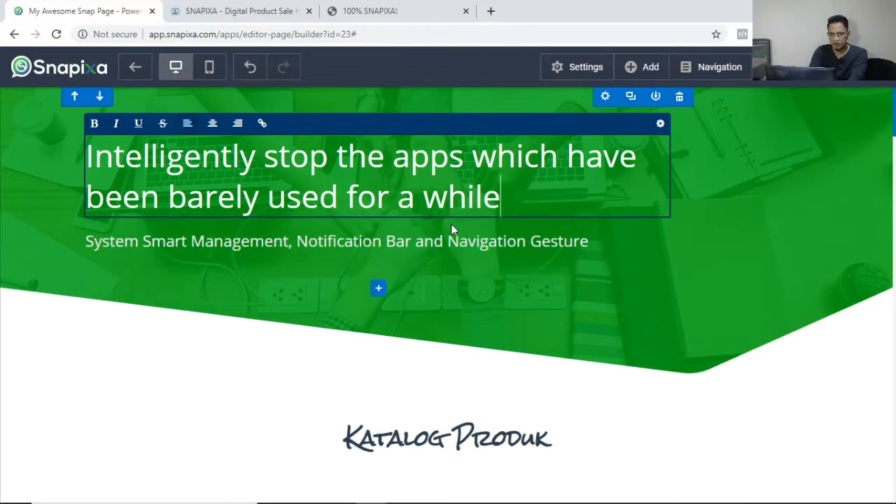
key("BackSpace")
key("BackSpace")
key("BackSpace")
key("BackSpace")
key("BackSpace")
key("BackSpace")
key("BackSpace")
key("BackSpace")
key("BackSpace")
key("BackSpace")
key("BackSpace")
key("BackSpace")
key("BackSpace")
key("BackSpace")
key("BackSpace")
key("BackSpace")
key("BackSpace")
key("BackSpace")
key("BackSpace")
key("BackSpace")
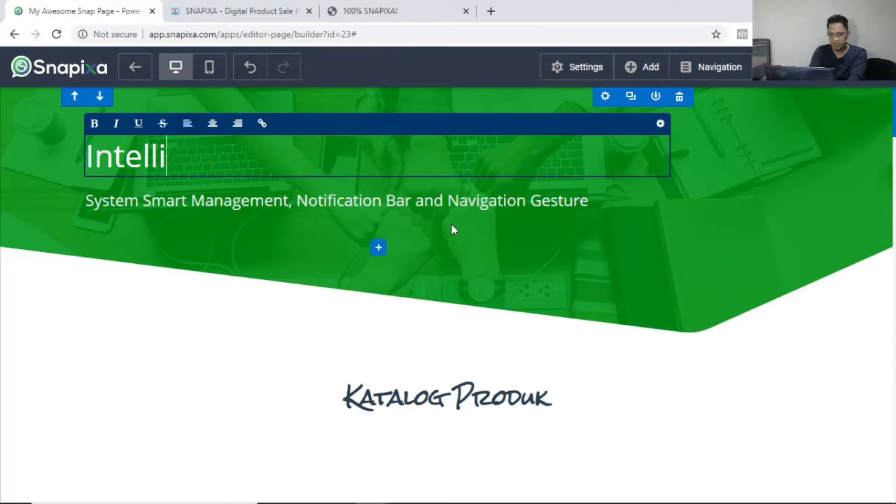
type("Bisa Ber")
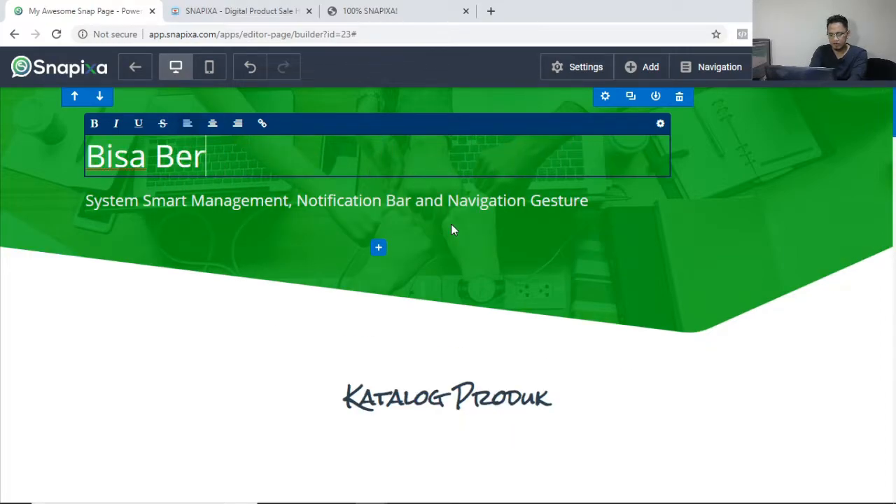
type("dakwah Tanpa ")
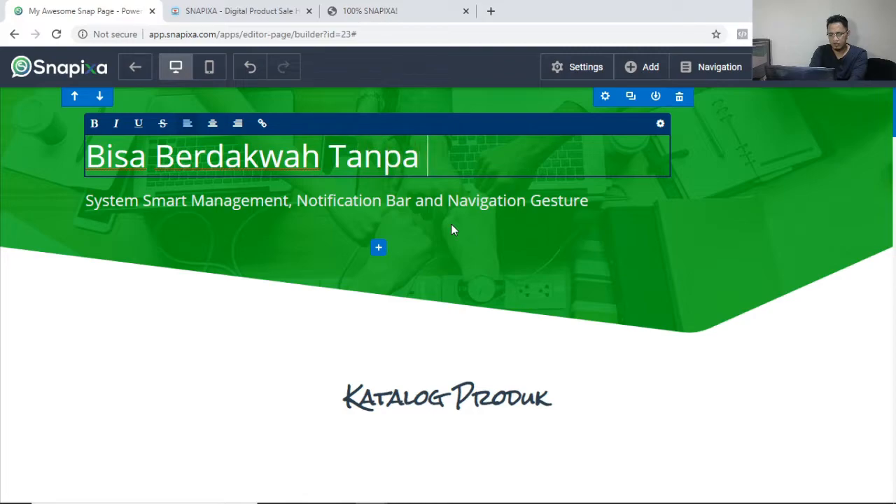
type("Ceramah?")
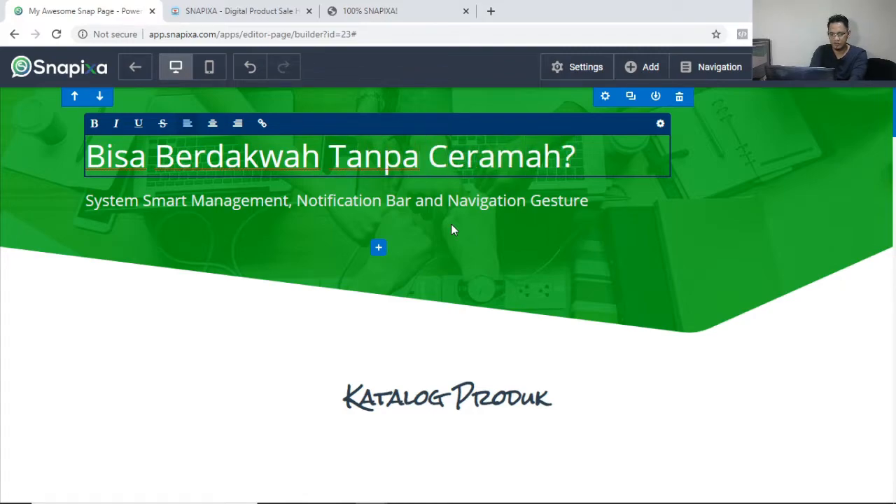
key("Return")
type("Emang")
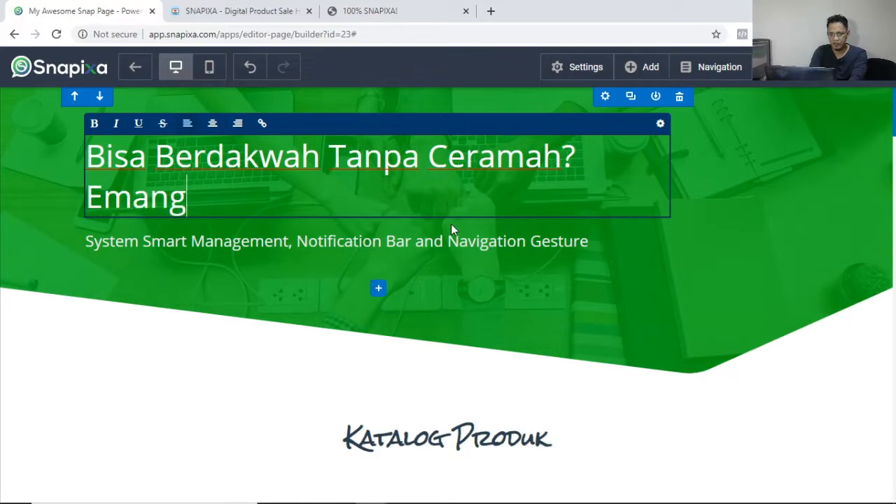
Remove "Bisa" from the start of the green section's main headline and complete its second line as "Emang Bisa?".
key("Up")
key("Left")
key("Left")
key("BackSpace")
key("BackSpace")
key("BackSpace")
key("BackSpace")
key("BackSpace")
key("Down")
key("Right")
key("End")
type("Bi")
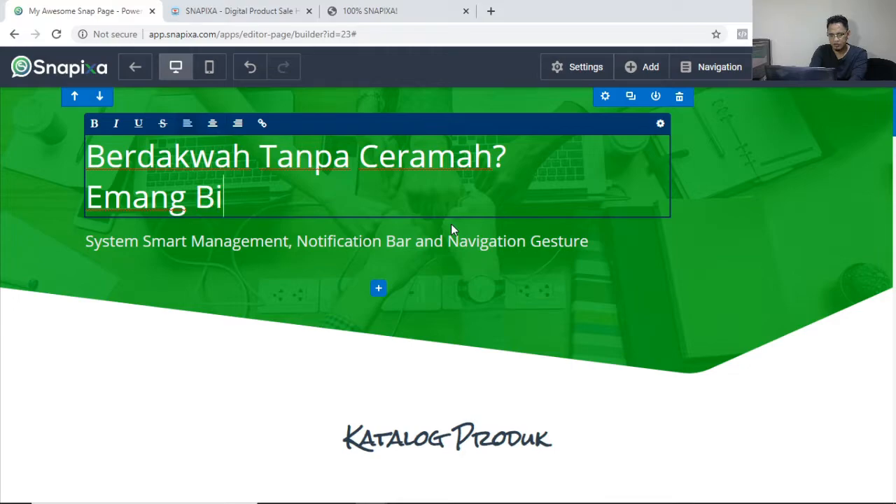
type("sa?")
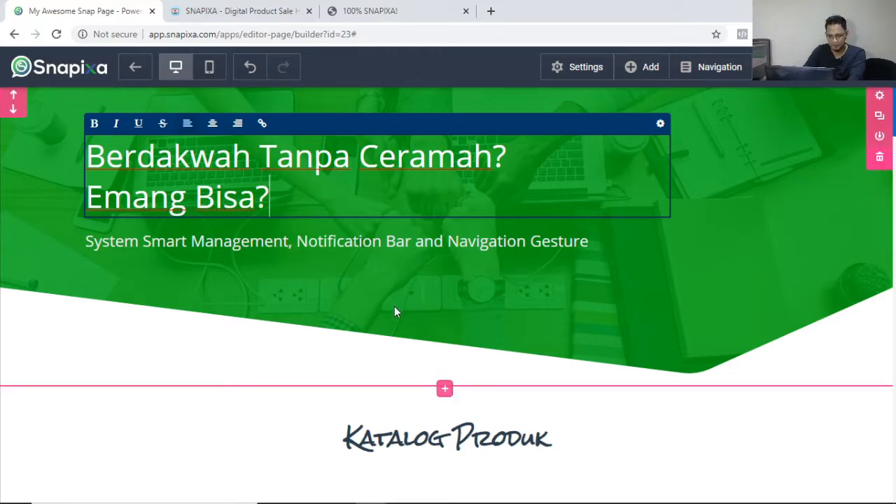
Replace the subtitle under the green section's main headline with "Dengan Kaos Dakwah Bisa Dakwah Tanpa Ceramah".
triple_click(403, 242)
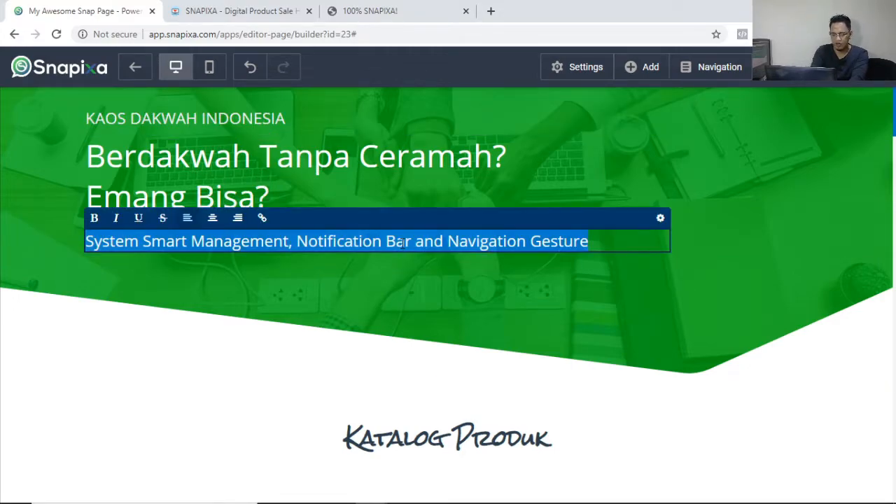
type("Dengan Kaos d")
key("BackSpace")
type("Dwa")
key("BackSpace")
key("BackSpace")
type("aw")
key("BackSpace")
type("kawah")
key("BackSpace")
key("BackSpace")
key("BackSpace")
key("BackSpace")
type("wah Bisa ")
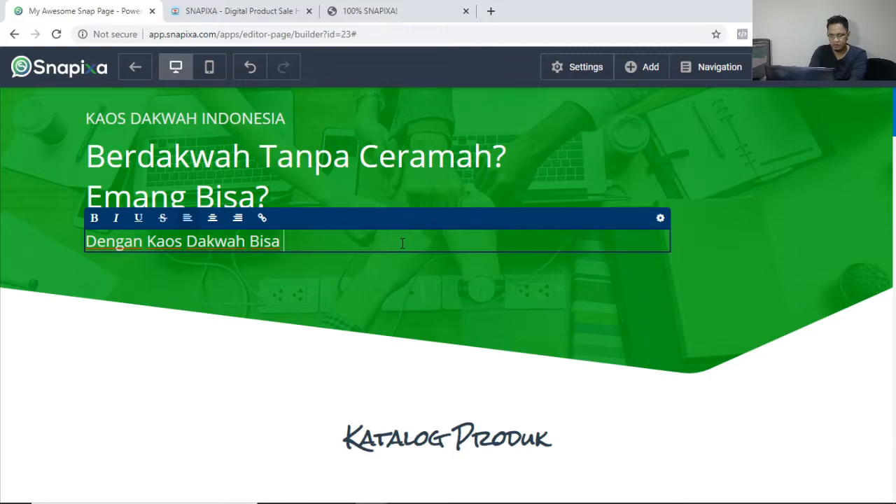
type("D")
type("akwah Ta")
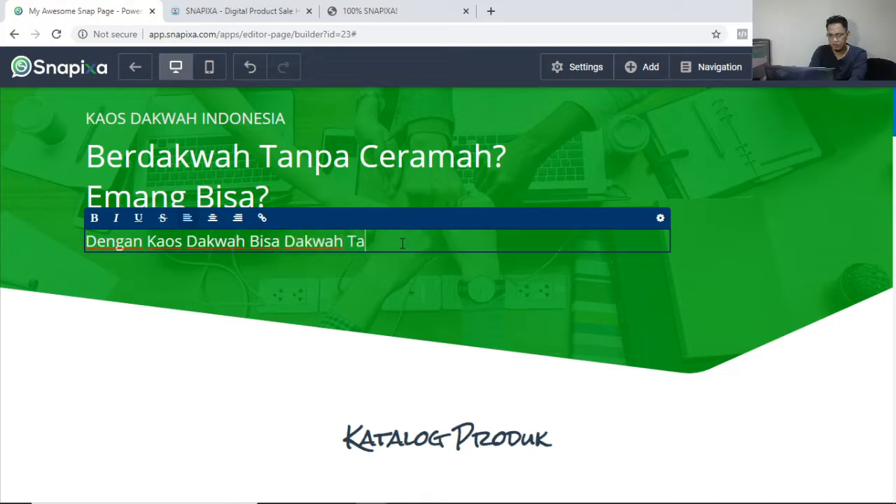
type("npa Ceramah")
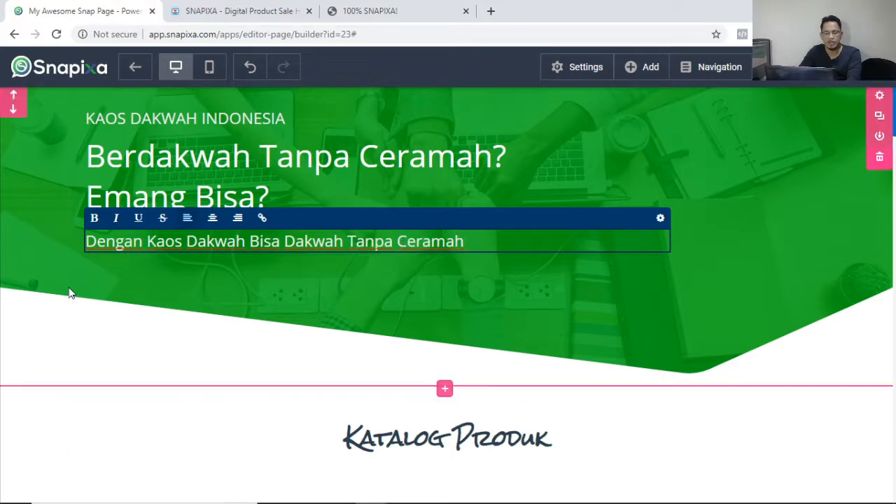
left_click(59, 299)
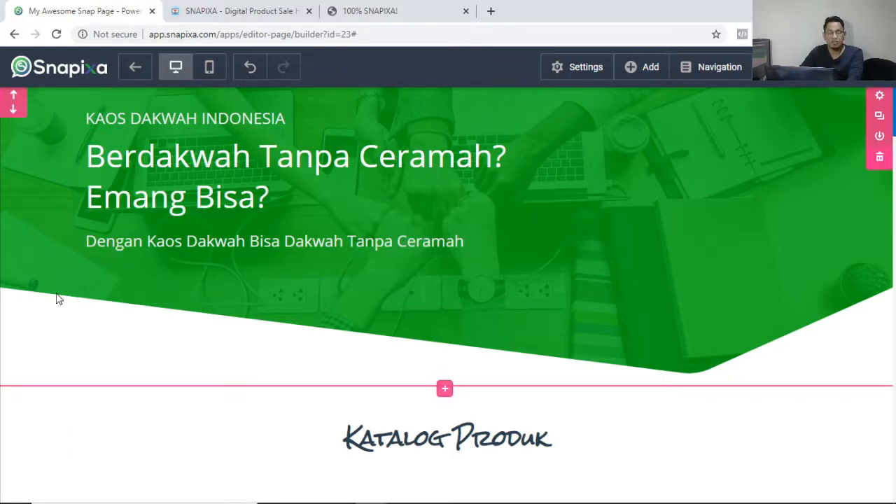
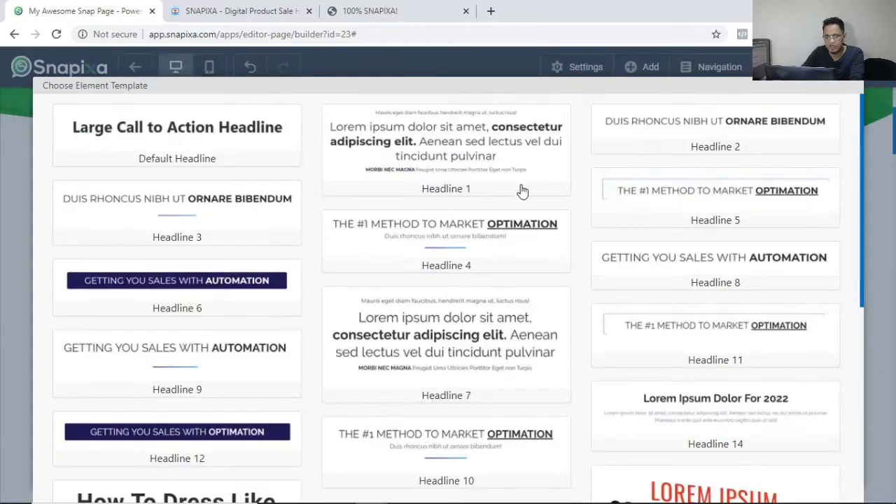
Insert the Headline 4 template below the green section and change its heading to "Berdakwah Adalah Kewajiban Seluruh Umat Muslim".
left_click(481, 232)
left_click(482, 273)
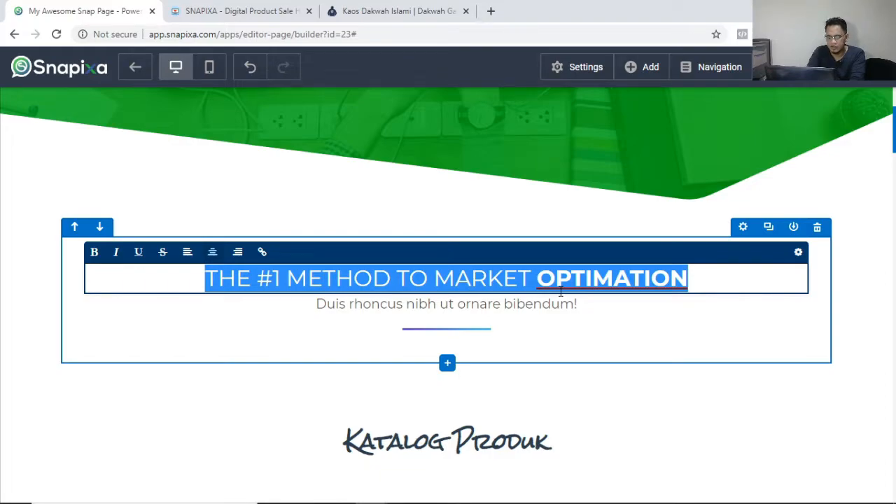
type("Berdakwah Adalah Ke")
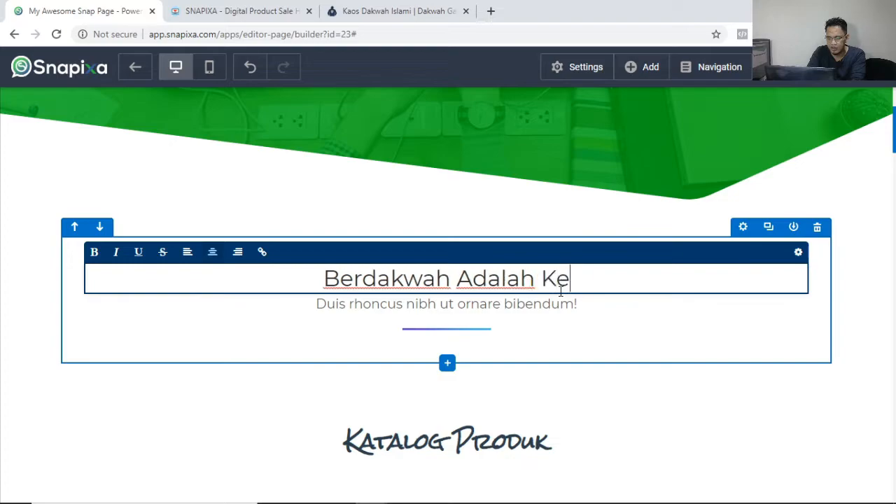
type("wajiban ")
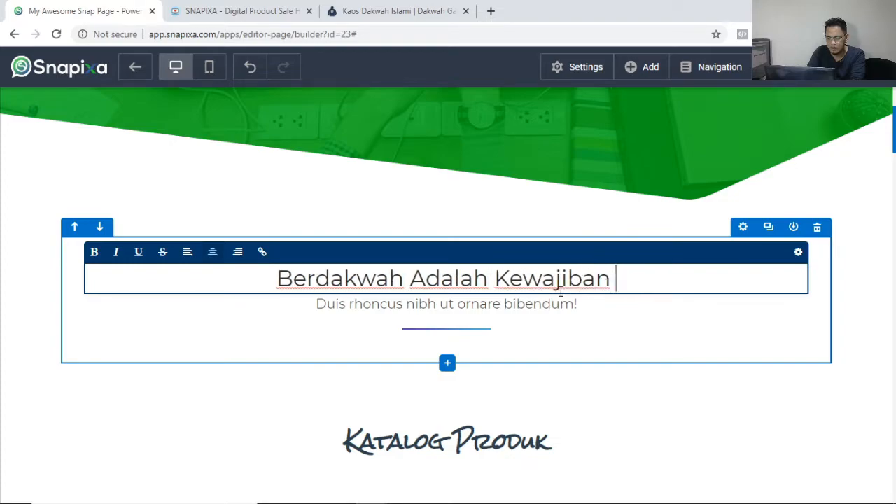
type("Seluruh Umat ")
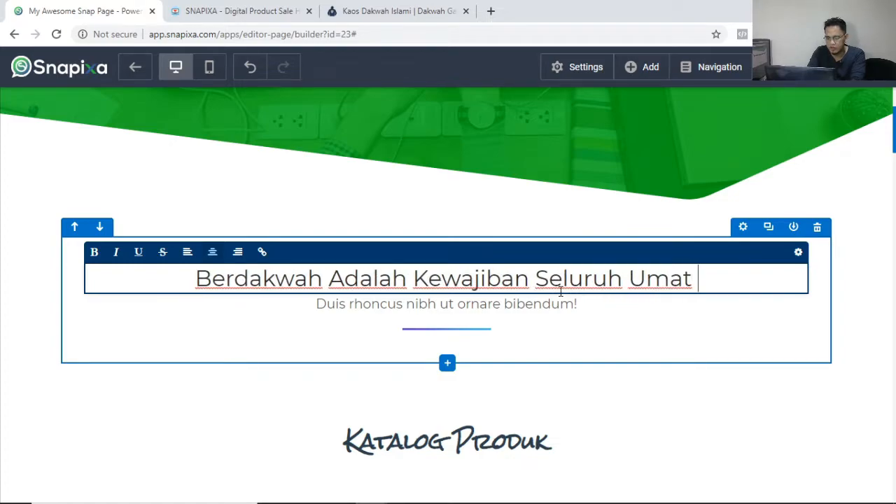
type("Muslim")
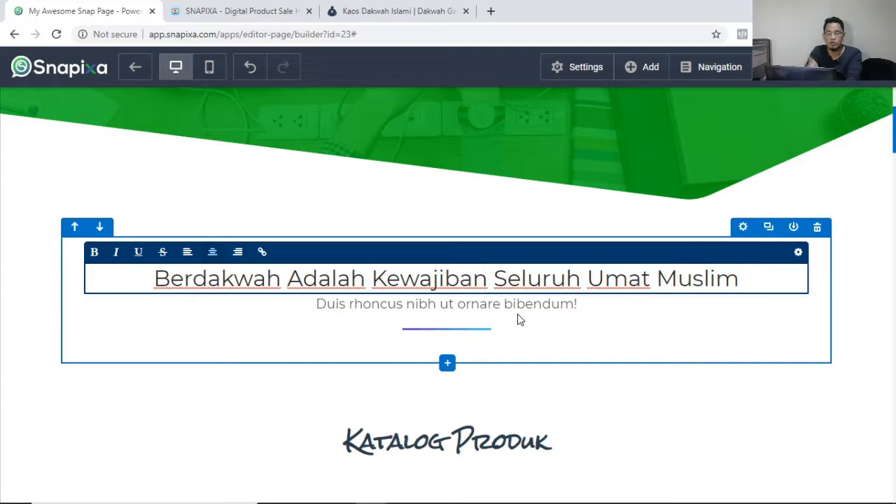
Replace the subheading below that heading with "Tapi, bagaimana dengan orang-orang yang tidak bisa berceramah?".
triple_click(526, 307)
type("Saya")
key("BackSpace")
key("BackSpace")
key("BackSpace")
key("BackSpace")
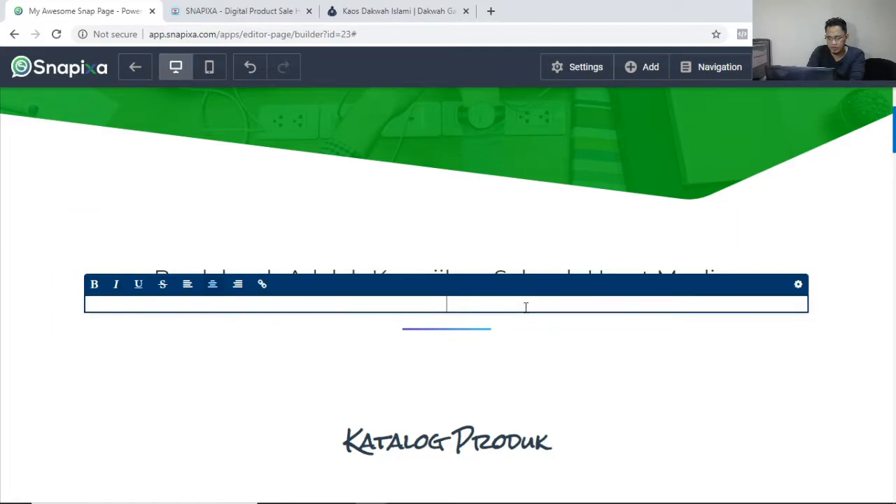
type("a")
key("BackSpace")
type("Tapi")
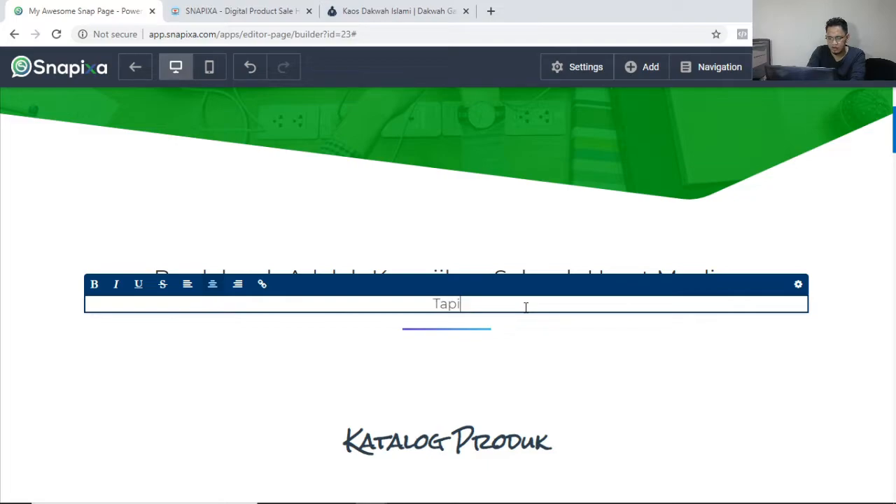
key("BackSpace")
key("BackSpace")
key("BackSpace")
type("Tapi nih,")
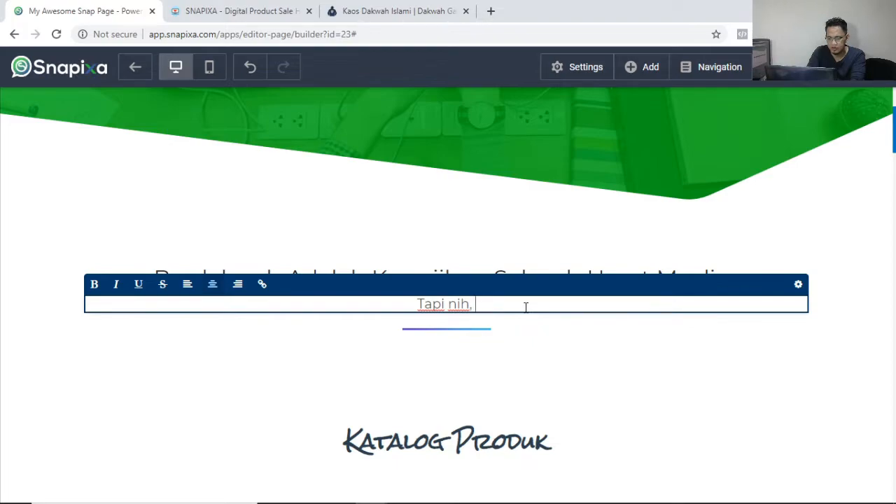
key("BackSpace")
key("BackSpace")
key("BackSpace")
key("BackSpace")
key("BackSpace")
key("BackSpace")
type(", bag")
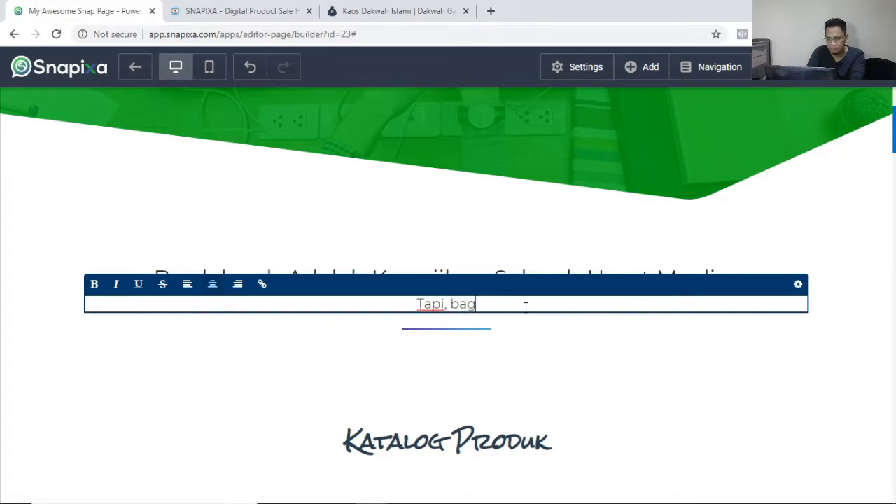
type("aimana deng")
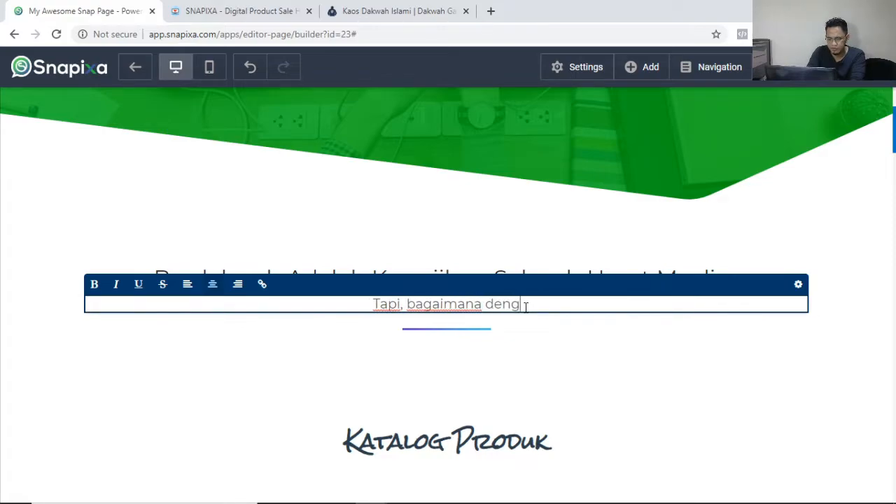
type("an orang-orang yang tidak bisa berceramah?")
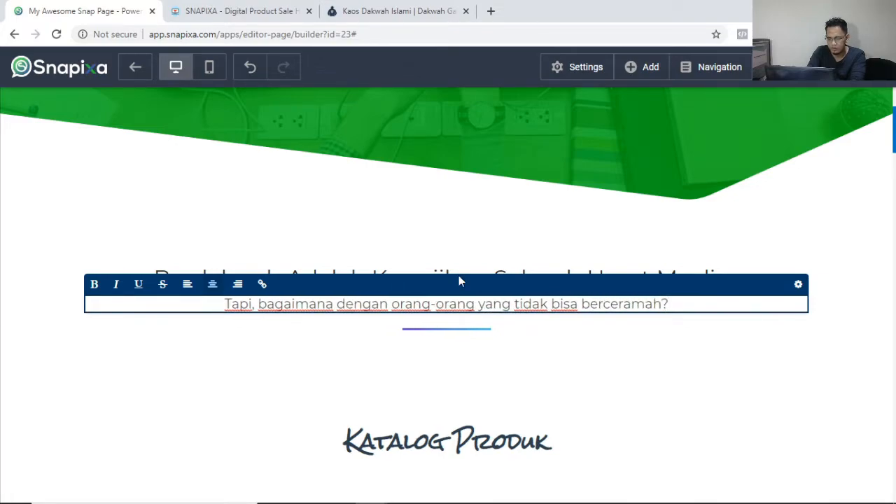
left_click(272, 198)
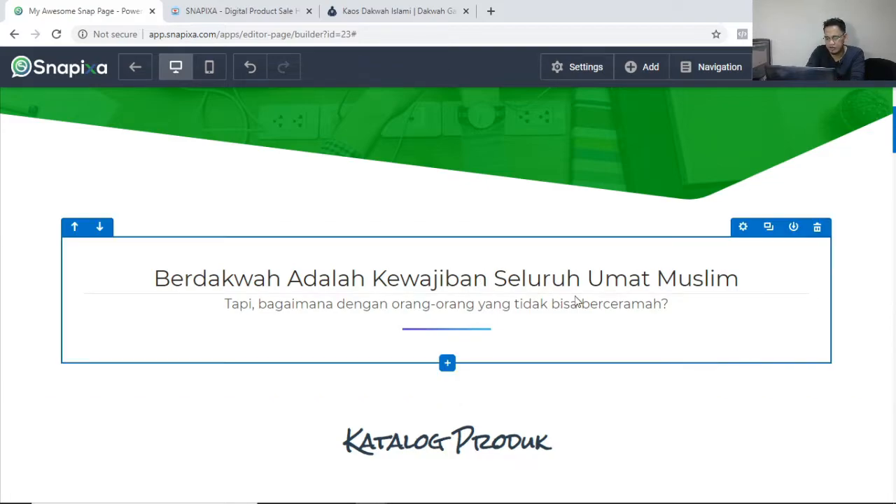
Insert "seperti Saya" before the question mark at the end of the subheading.
double_click(666, 302)
key("Left")
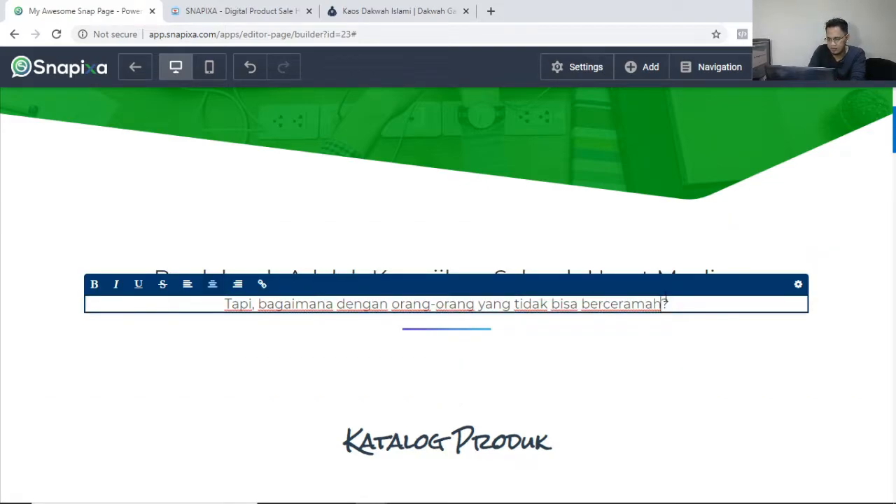
type("SE")
key("BackSpace")
key("BackSpace")
type("sepert")
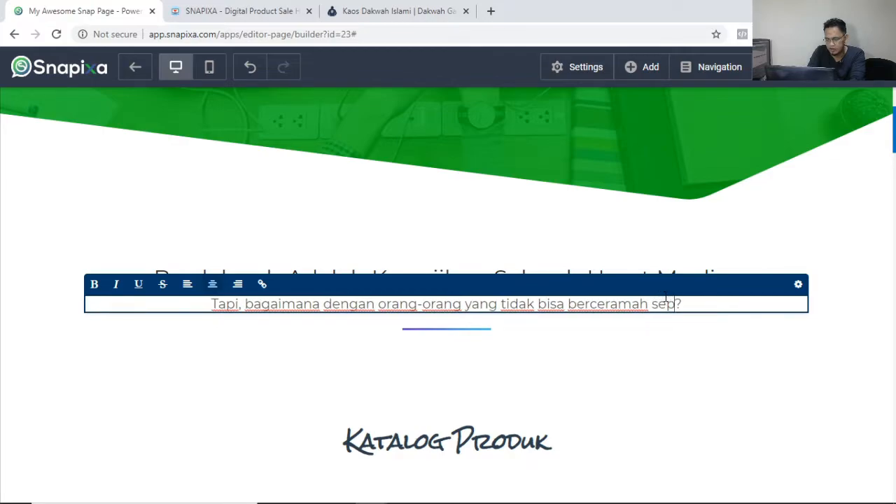
type("i Saya")
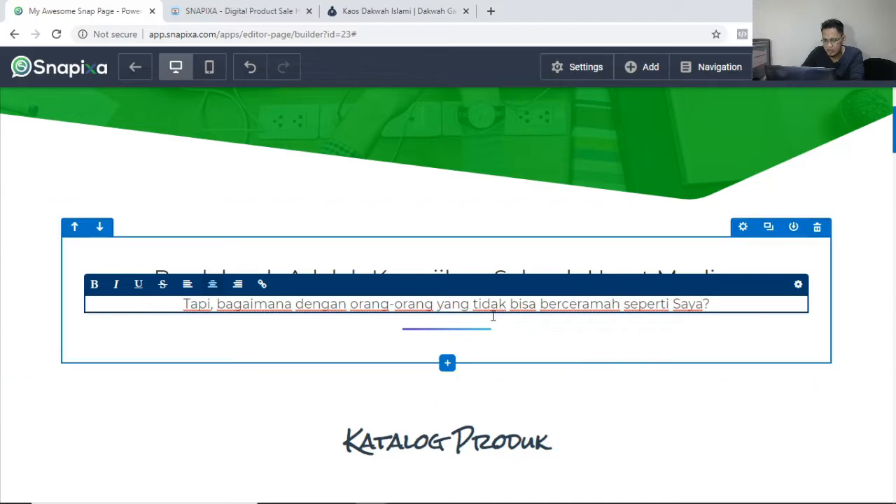
Add a one-column row below the new heading's row and place a Headline 13 template element in it.
left_click(448, 364)
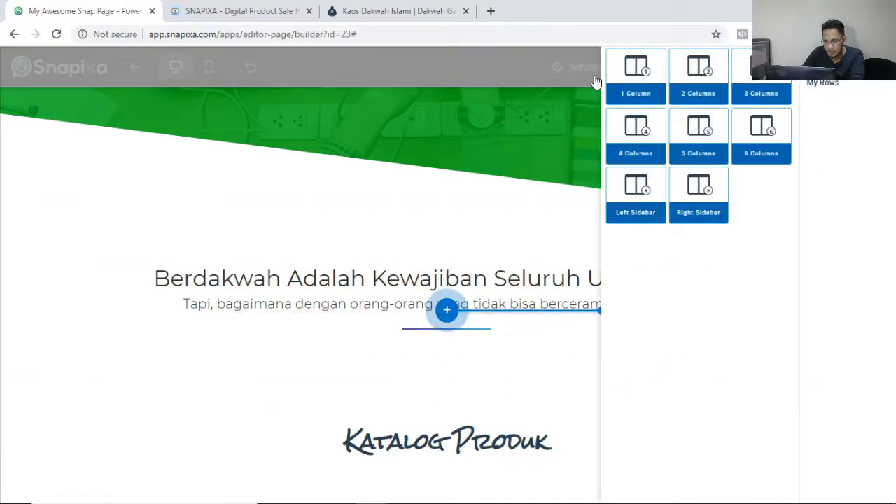
left_click(636, 75)
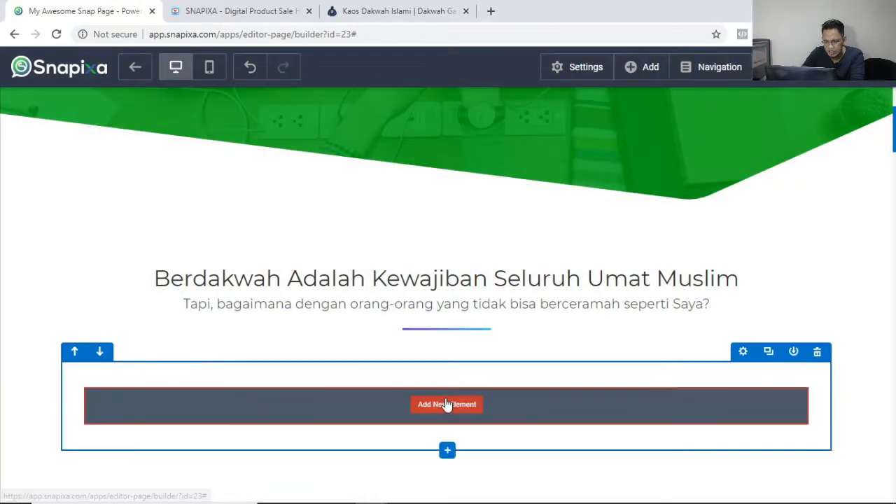
left_click(462, 399)
left_click(635, 143)
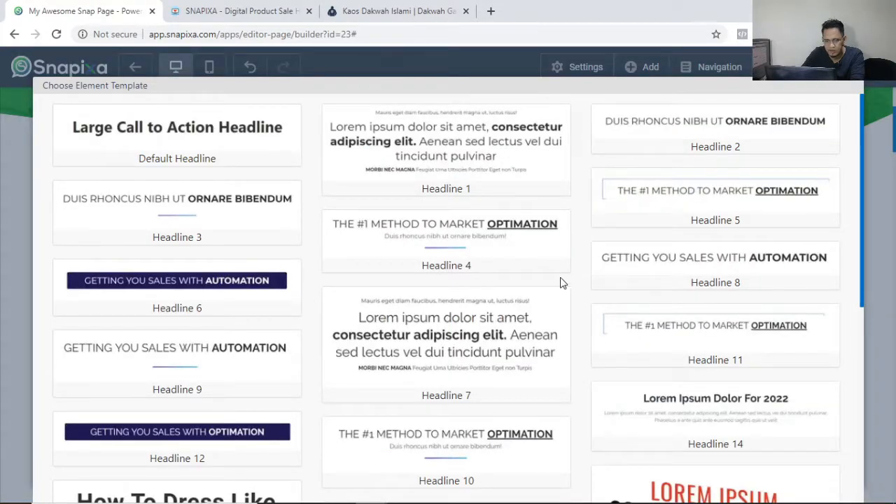
scroll(560, 283, "down", 3)
scroll(560, 283, "down", 3)
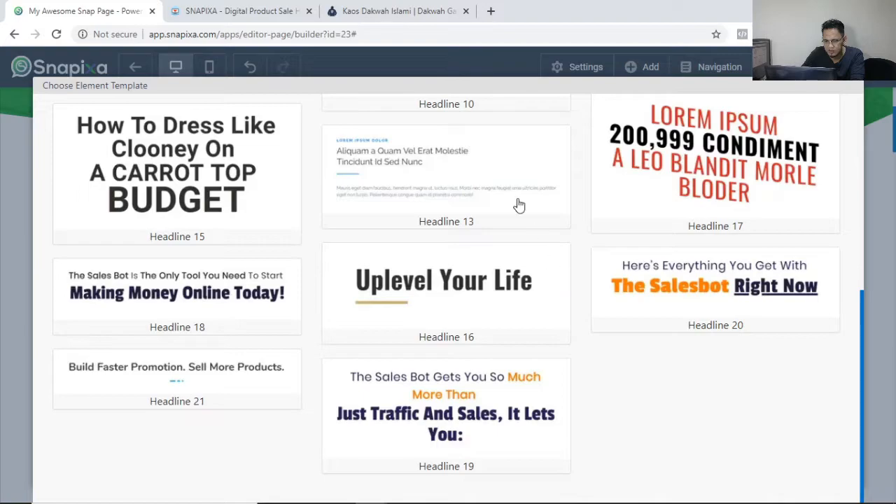
left_click(498, 168)
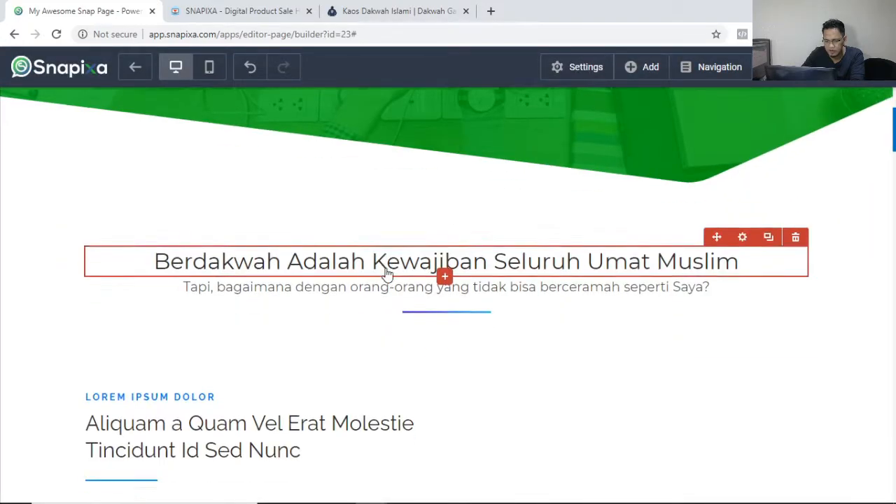
Delete the small "LOREM IPSUM DOLOR" label and replace the placeholder headline below it with "Ceramah Dr. Zakir Naik".
scroll(390, 270, "down", 2)
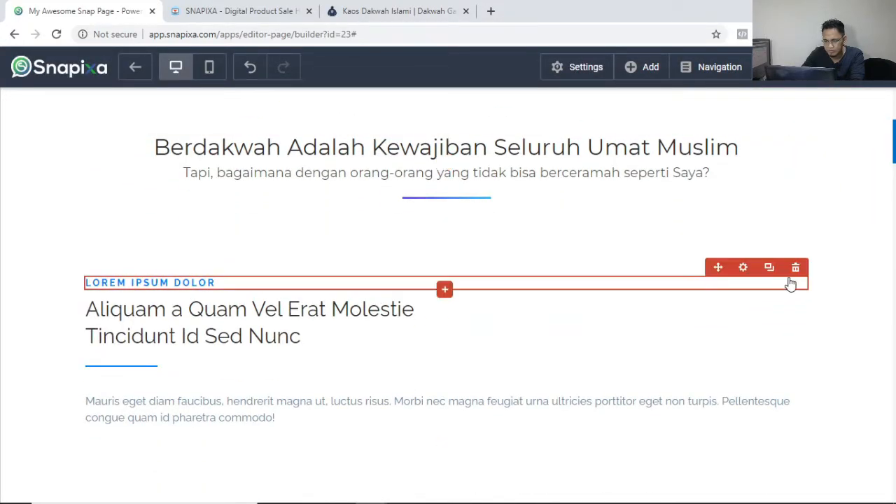
left_click(796, 267)
triple_click(343, 314)
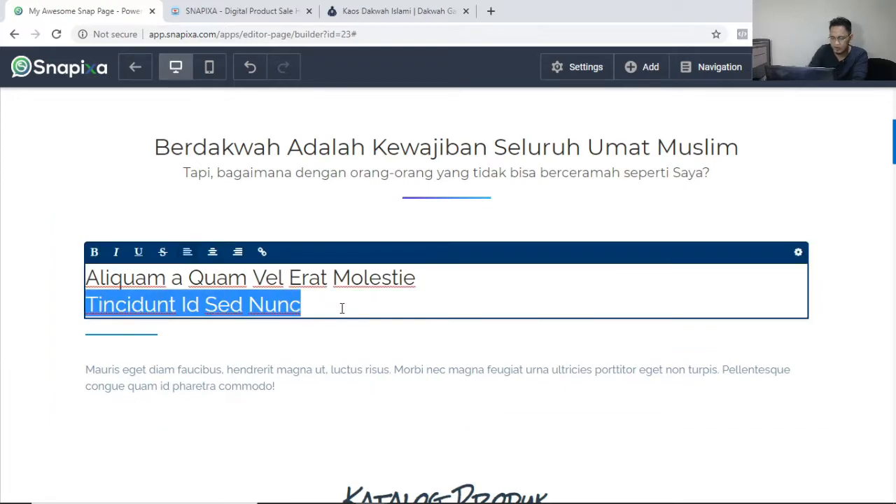
key("BackSpace")
key("BackSpace")
key("ctrl+BackSpace")
key("ctrl+BackSpace")
key("ctrl+BackSpace")
key("ctrl+BackSpace")
key("ctrl+BackSpace")
key("ctrl+BackSpace")
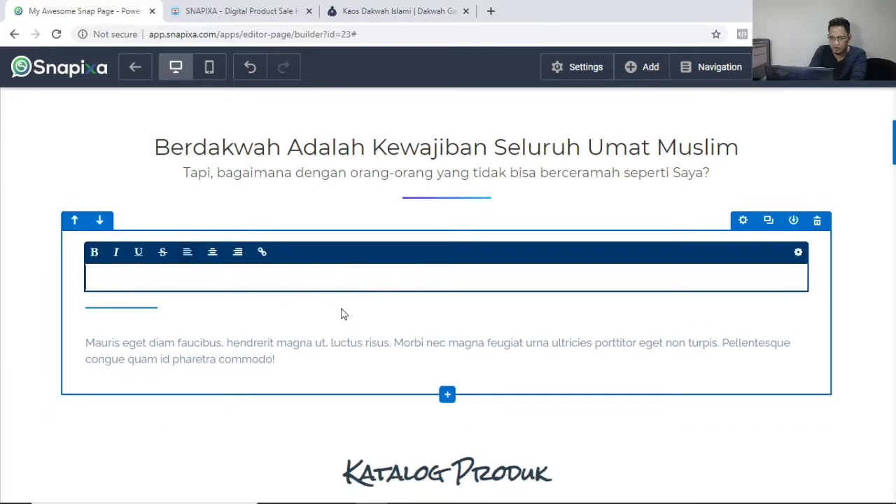
type("Ceramah ")
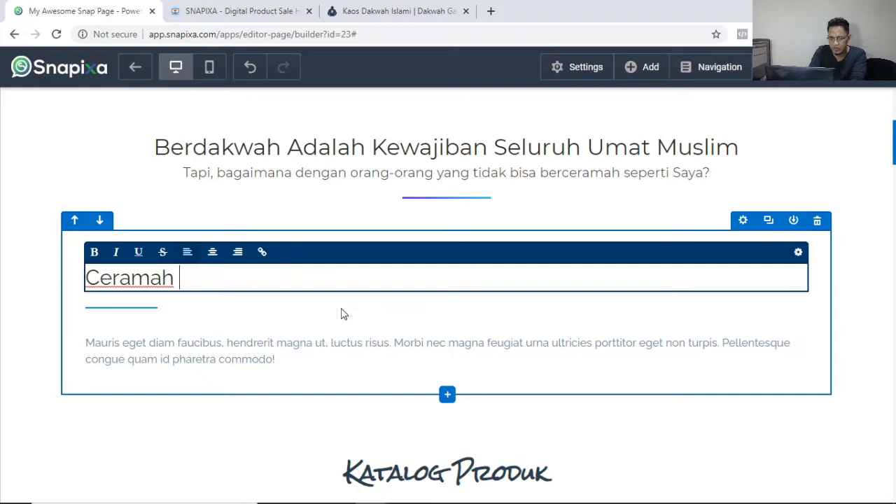
type("Zakir")
key("BackSpace")
key("BackSpace")
key("BackSpace")
key("BackSpace")
key("BackSpace")
type("Dr. Zakir Naik")
Replace the placeholder paragraph below the headline with "Saat pertama kali saya mendengar ceramah Dr. Zakir Naik Saya merasa tertampar. Kenapa?".
left_click(320, 360)
type("Saat sartama kali saya mendengar")
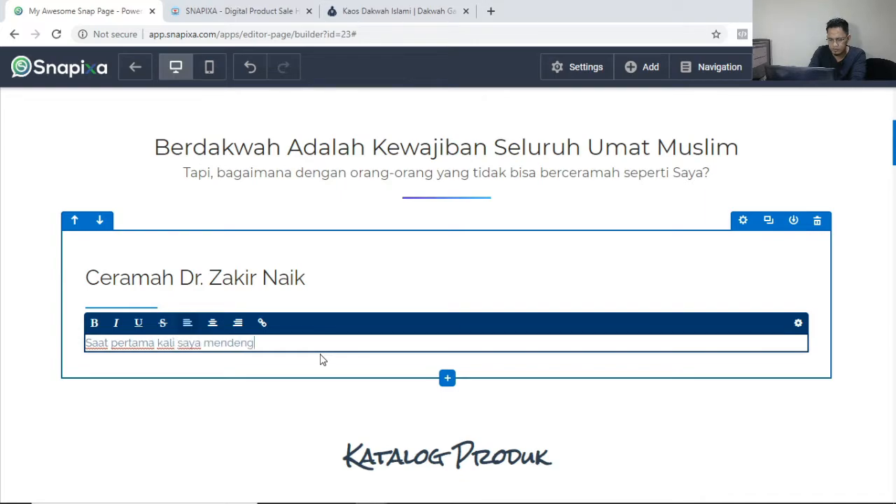
type(" ceramah Dr. Zakir Naik Saya merasa tertampar. Kene")
key("BackSpace")
type("apa?")
Add a second line to the paragraph reading "Karena ternyata, berdakwah adalah kewajiban SEMUA ORANG yang beragama Islam.".
key("Return")
type("Karena ternyata, be")
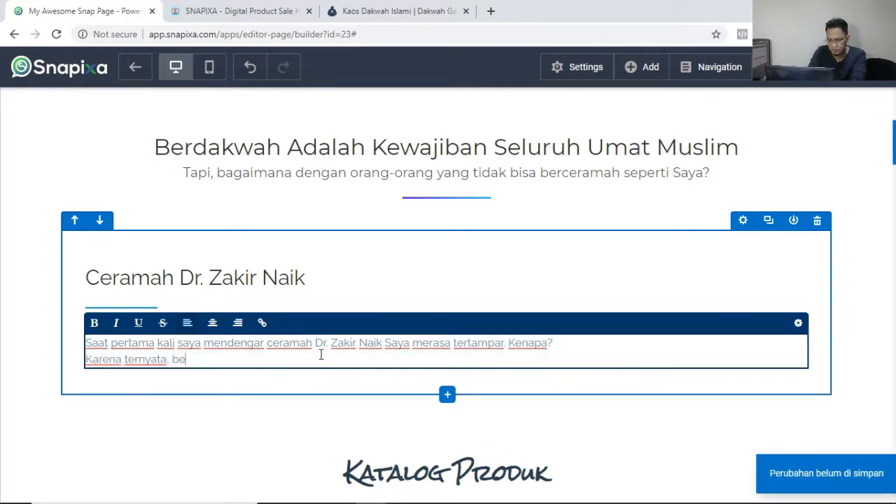
type("rdakwah adalah kewajiban se")
type("MUA ORANG yang ")
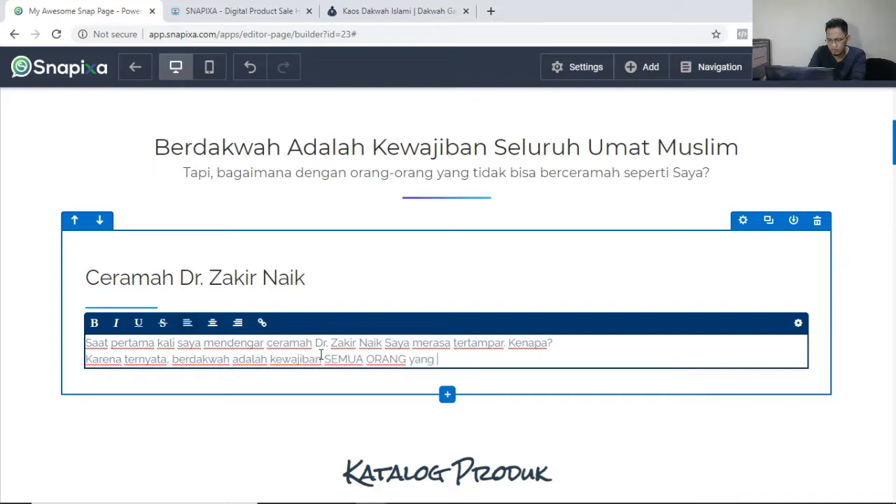
type("beragama Islam")
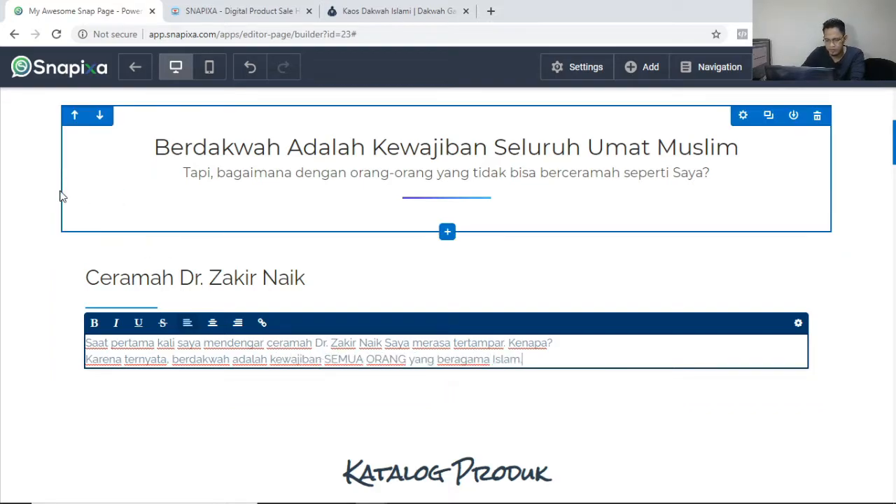
left_click(59, 196)
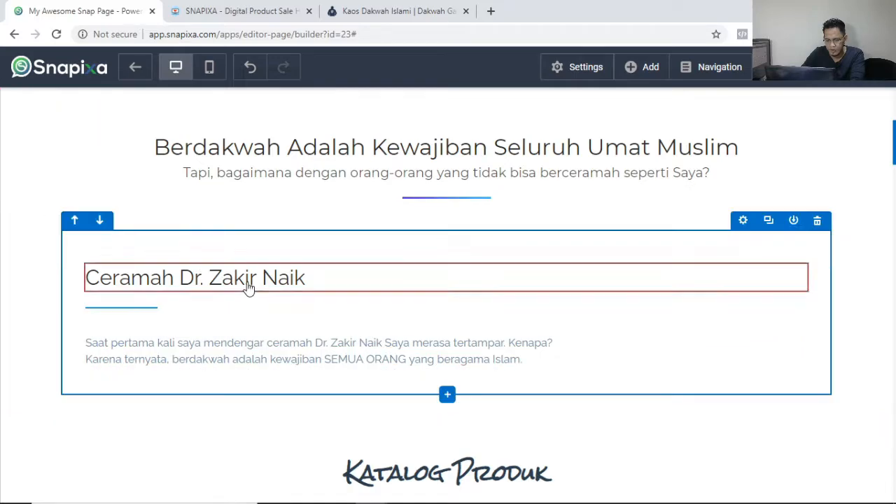
Add a two-column row below the paragraph's row and place a Headline 16 element reading "Tapi Kaaaan....." in its first column.
left_click(447, 394)
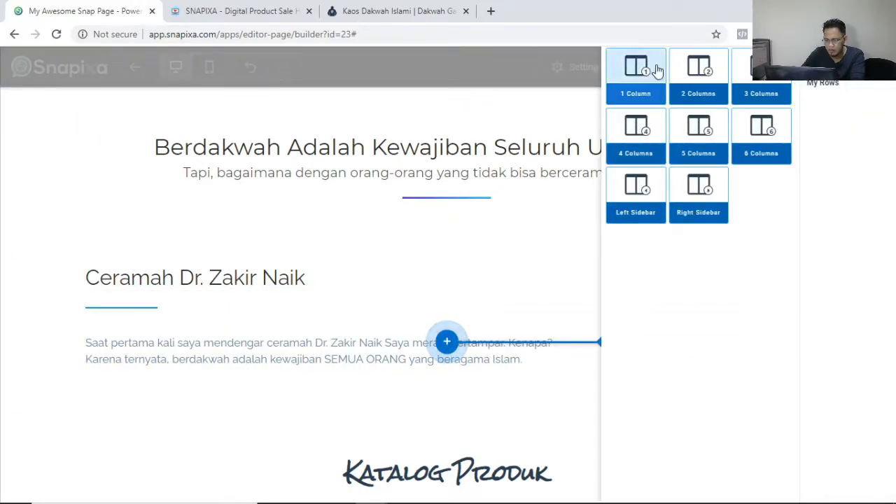
left_click(695, 79)
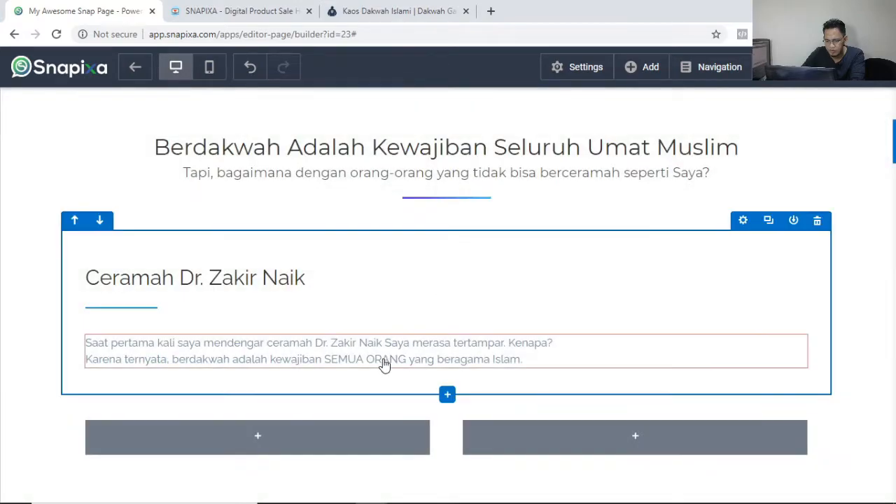
left_click(326, 446)
left_click(622, 122)
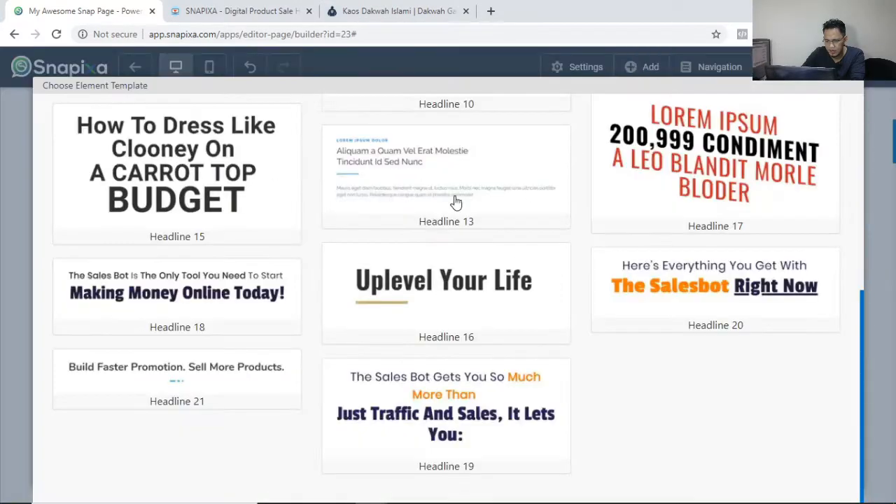
scroll(416, 224, "up", 2)
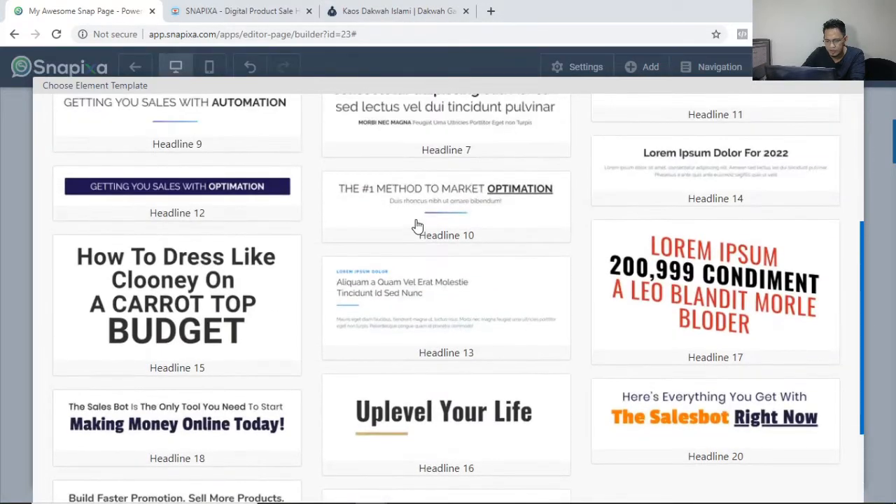
left_click(448, 414)
triple_click(217, 447)
type("Tapi Kaaaan.....")
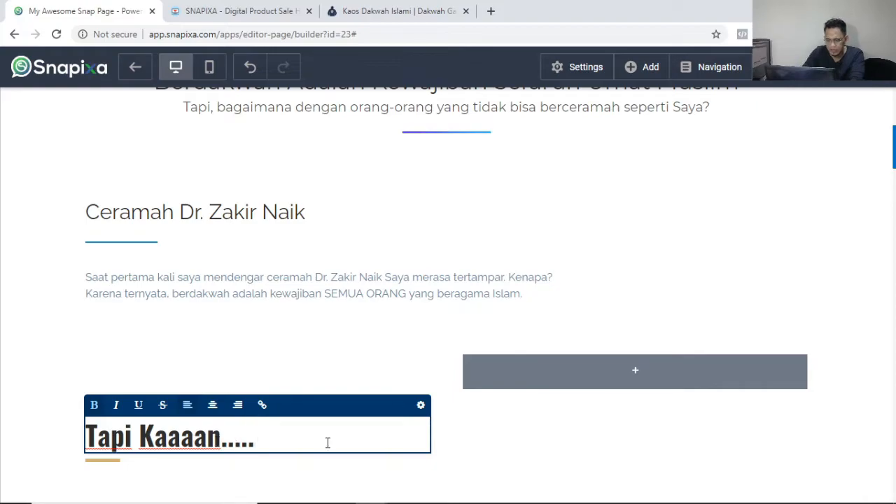
Add an Image List to the second column and replace its first two items with "Saya Bukan ustadz yang ilmu agamanya tinggi".
left_click(643, 374)
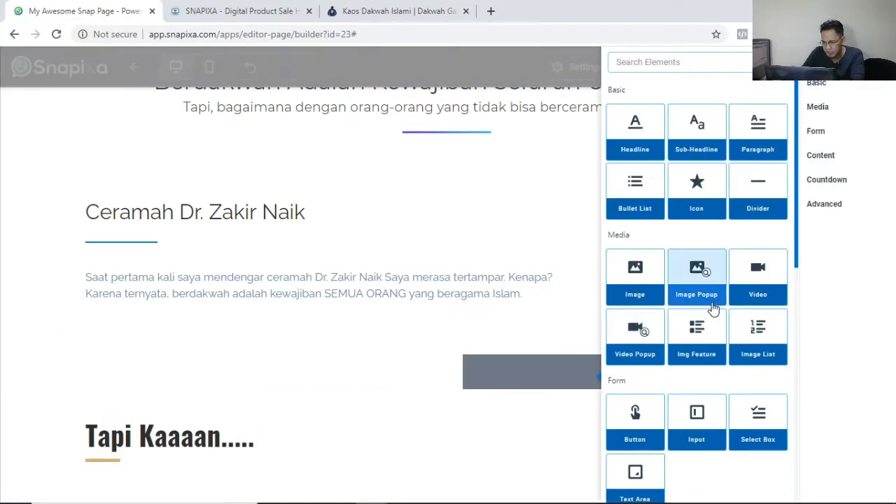
left_click(756, 330)
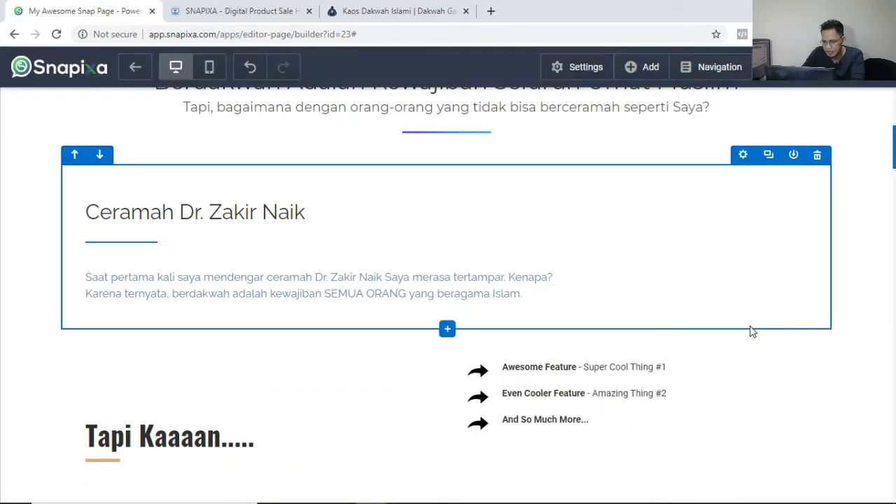
triple_click(632, 368)
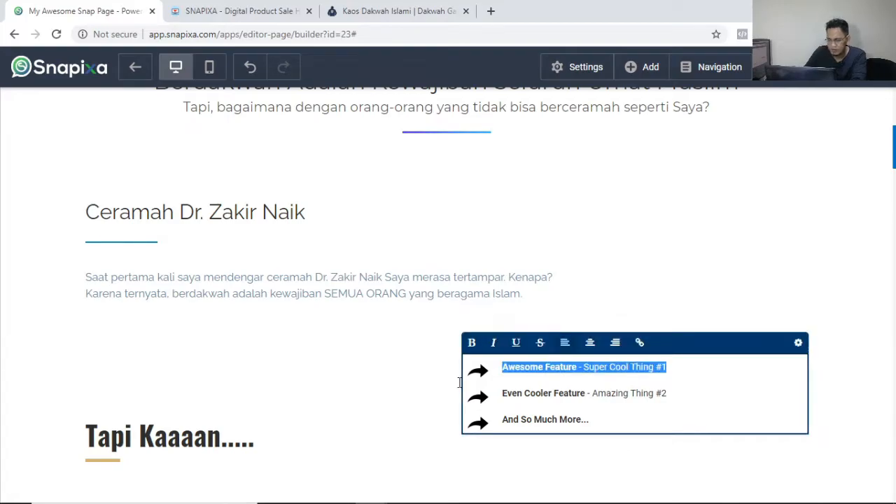
type("Saya")
key("Delete")
key("Delete")
key("Delete")
key("Delete")
key("Delete")
key("Delete")
key("Delete")
key("Delete")
key("Delete")
key("Delete")
key("Delete")
key("Delete")
key("Delete")
key("Delete")
key("Delete")
key("Delete")
key("Delete")
key("Delete")
key("Delete")
key("Delete")
key("Return")
type("Bukan ustadz yang ilmu agamanya tinggi")
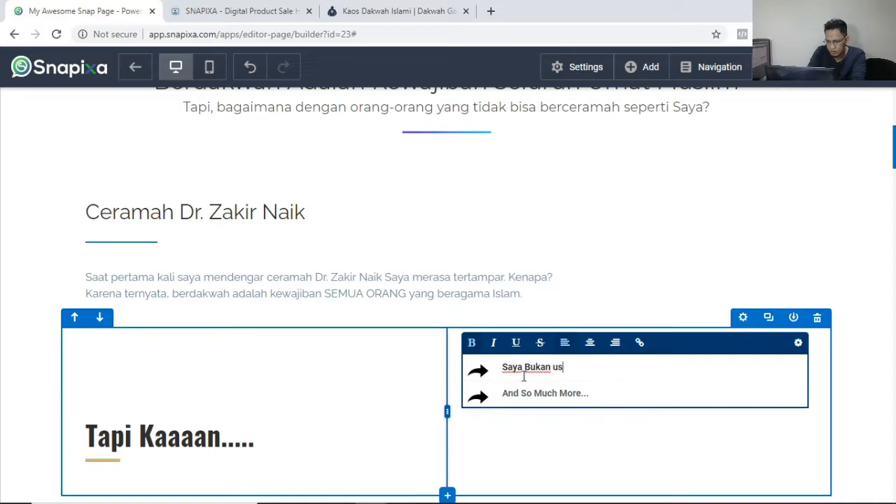
Replace the remaining placeholder item in the image list with "Boro-boro dakwah, masih merasa banyak dosa".
key("Down")
key("BackSpace")
key("BackSpace")
key("BackSpace")
key("BackSpace")
key("BackSpace")
key("BackSpace")
key("BackSpace")
key("BackSpace")
key("BackSpace")
key("BackSpace")
key("BackSpace")
key("BackSpace")
key("BackSpace")
key("BackSpace")
key("BackSpace")
key("BackSpace")
key("BackSpace")
key("BackSpace")
key("BackSpace")
type("B")
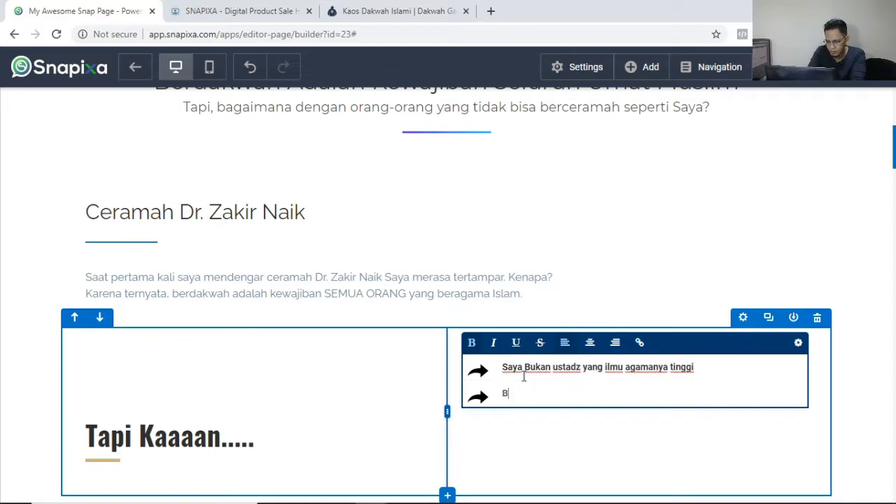
type("oro-boro dakwah, masih merasa banyak dosa")
Add a third item to the image list reading "Emang ada yang dengerin saya kalau berdakwah".
key("Return")
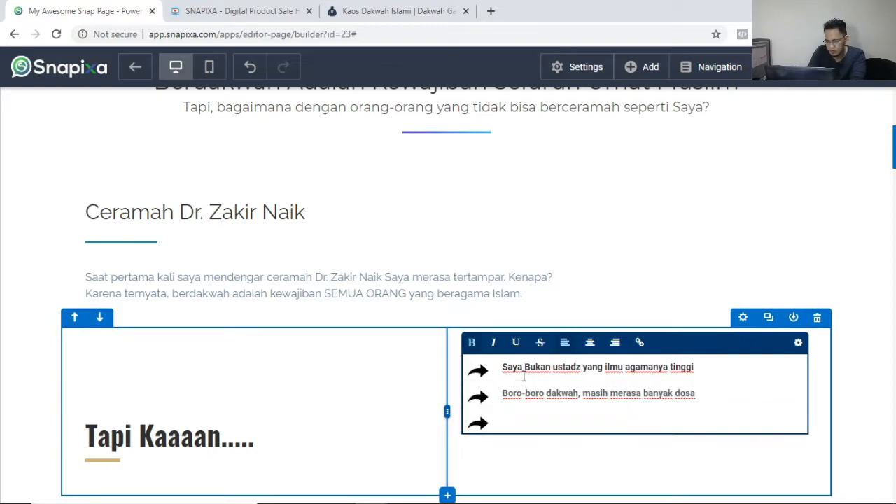
type("Emang ada yang dengerin saya kalau berda")
key("BackSpace")
type("dakwah")
scroll(561, 329, "down", 2)
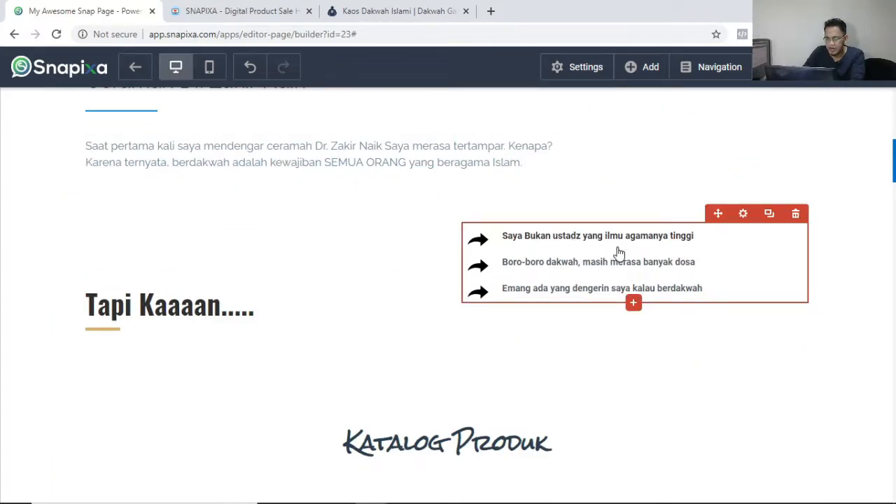
left_click(743, 214)
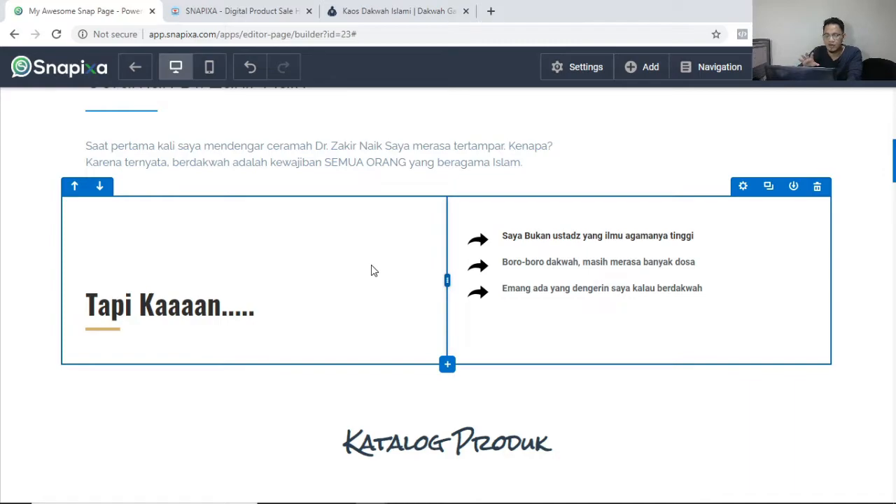
scroll(371, 271, "up", 6)
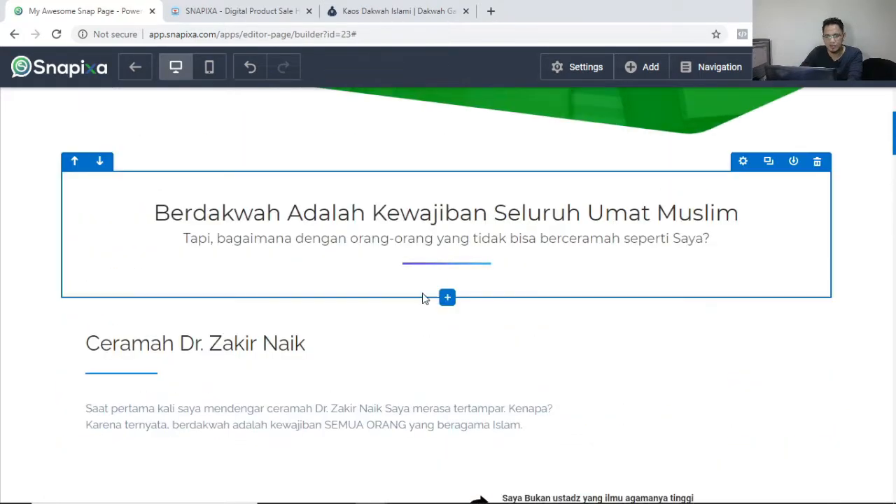
scroll(343, 266, "down", 2)
scroll(348, 267, "down", 1)
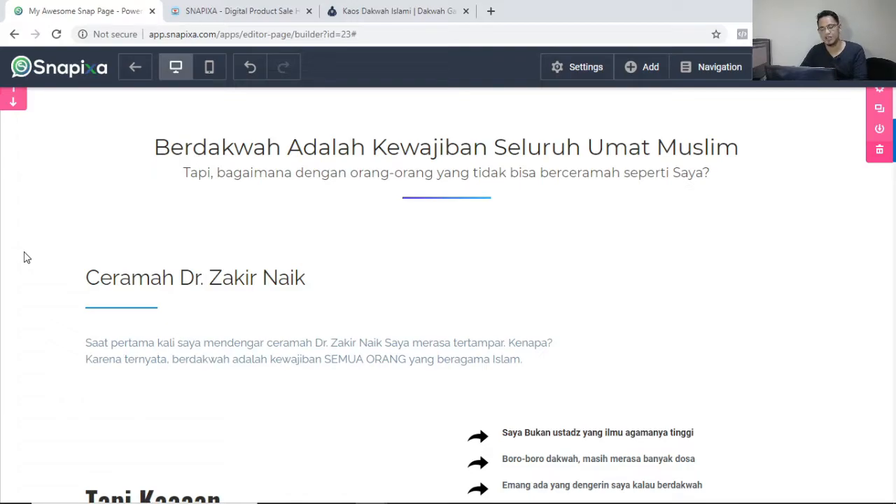
Add a one-column row below the "Tapi Kaaaan....." row and place a Headline 4 template element in it.
scroll(192, 416, "down", 3)
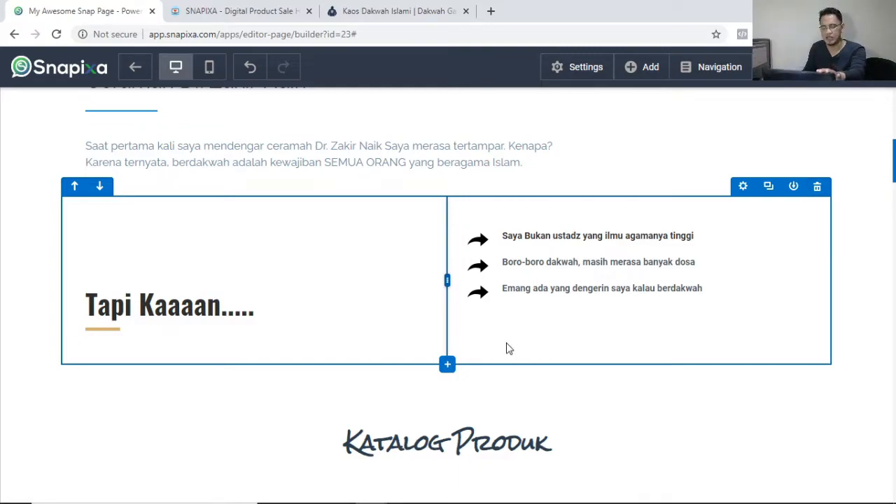
left_click(447, 364)
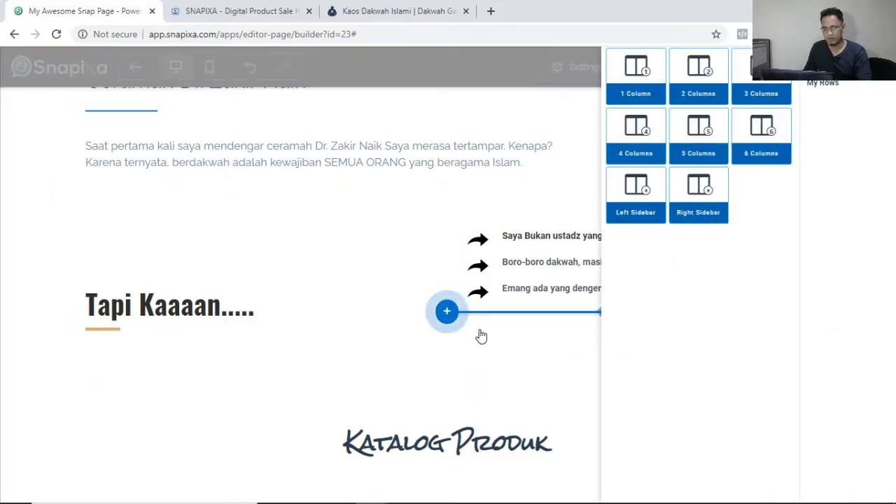
left_click(627, 98)
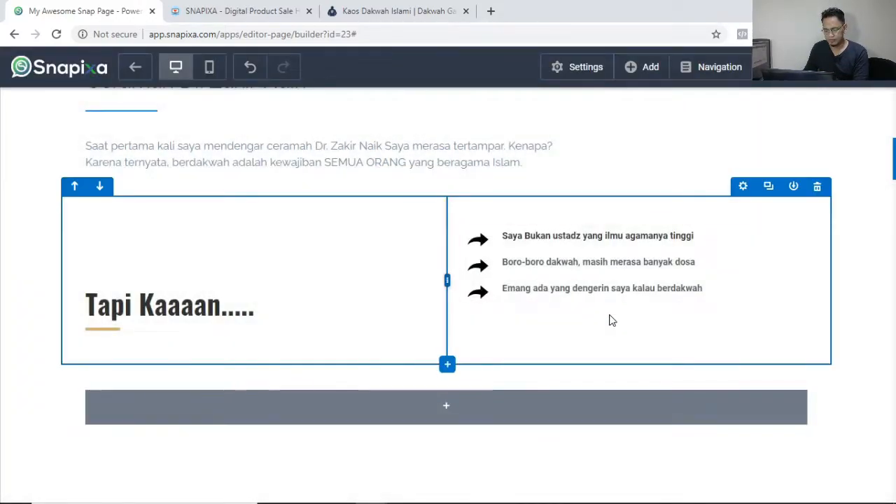
left_click(528, 406)
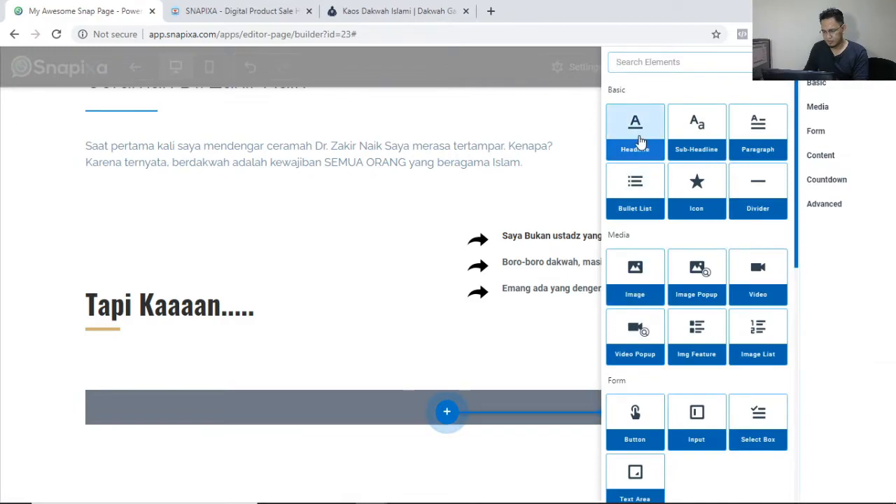
left_click(633, 120)
scroll(518, 325, "down", 1)
scroll(530, 320, "up", 3)
scroll(530, 320, "up", 2)
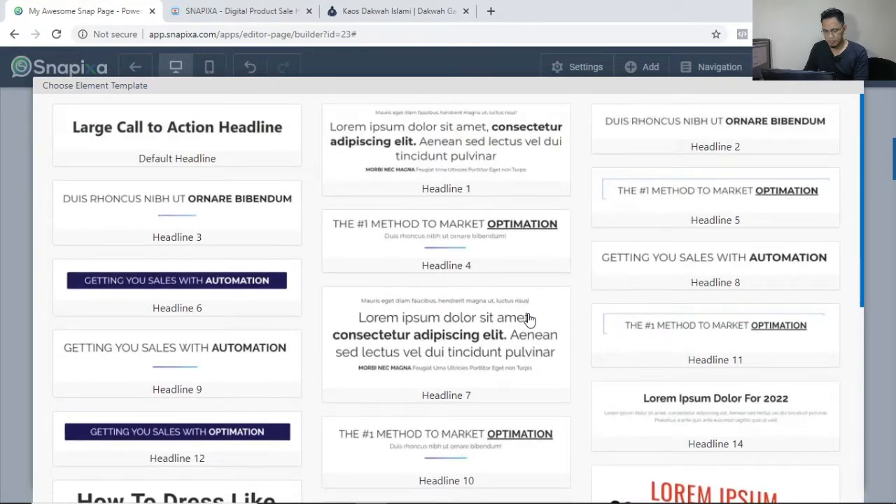
left_click(516, 242)
Replace the placeholder headline in the new row with "Dan Inilah Solusi Saya".
triple_click(454, 396)
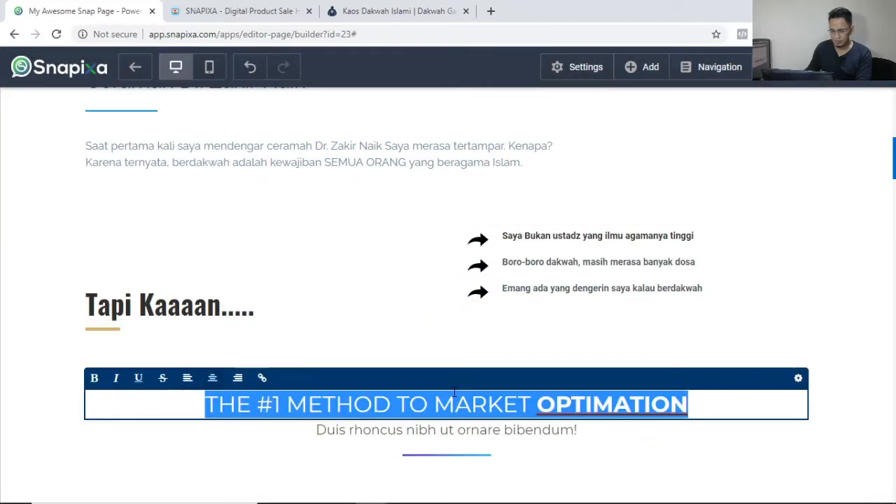
type("Dan Ini")
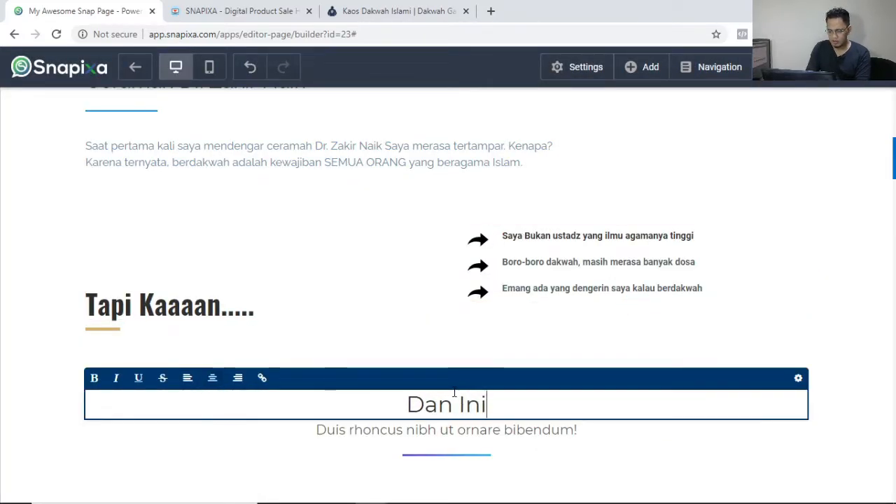
type("lah Solusi Sa")
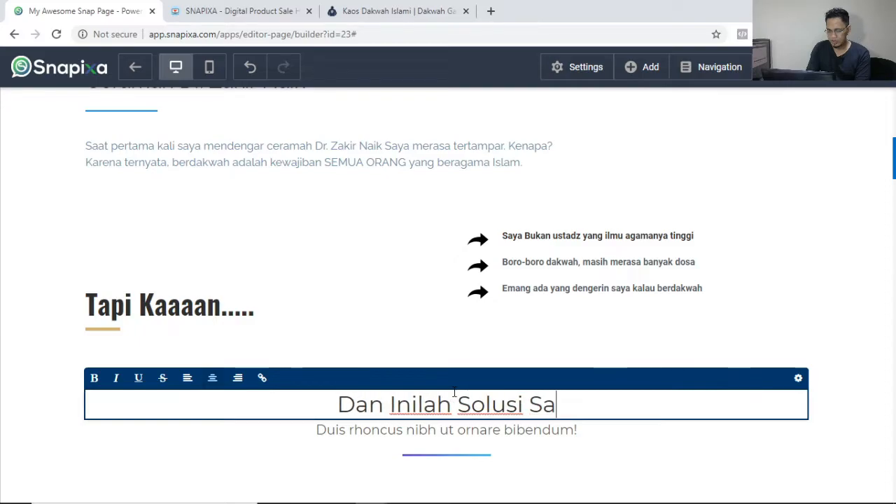
type("ya")
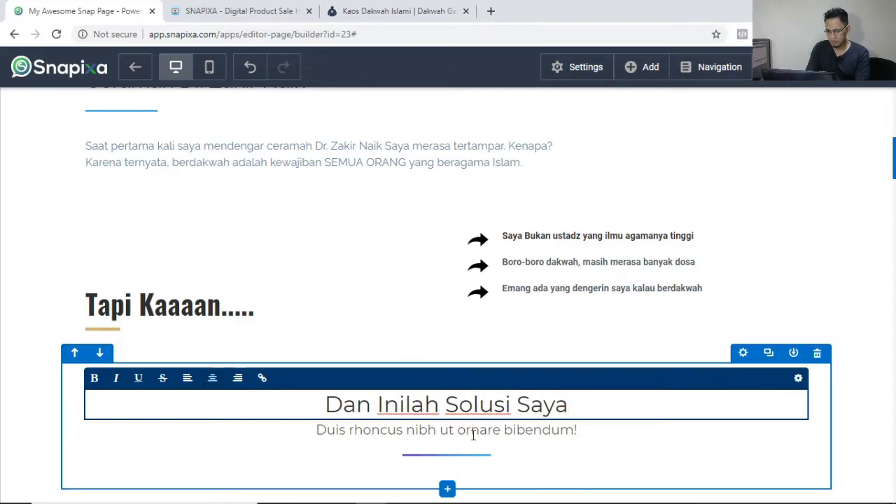
Replace the subheading below "Dan Inilah Solusi Saya" with "Yang Bisa Jadi Solusi Kamu Juga".
triple_click(479, 434)
type("Yang M")
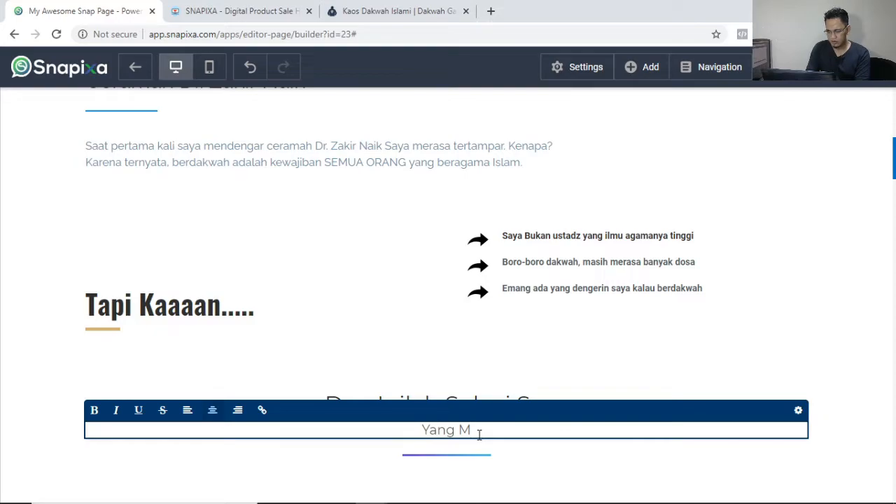
key("BackSpace")
type("Bisa Jadi Solus")
key("BackSpace")
key("BackSpace")
type("lusi Kamu Juga")
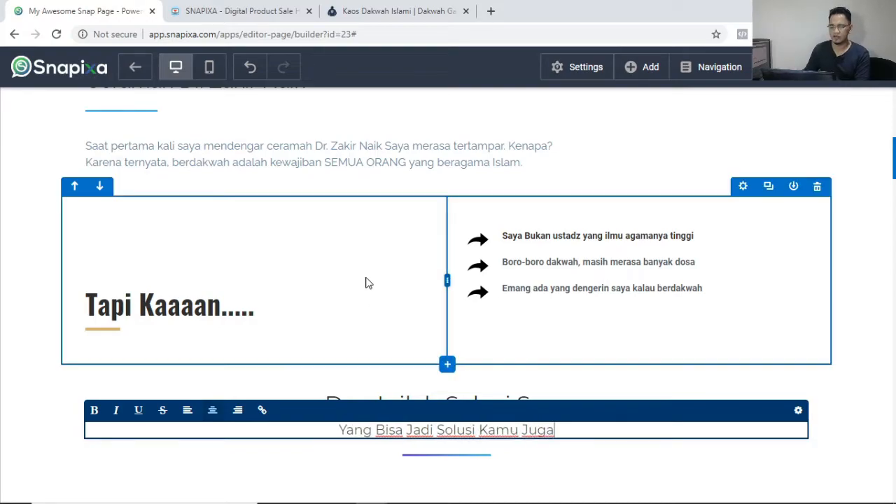
left_click(359, 287)
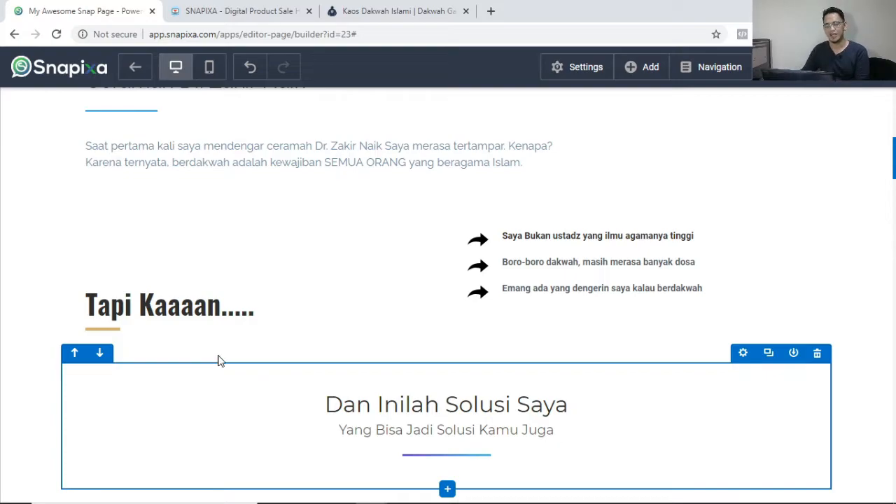
scroll(219, 361, "down", 3)
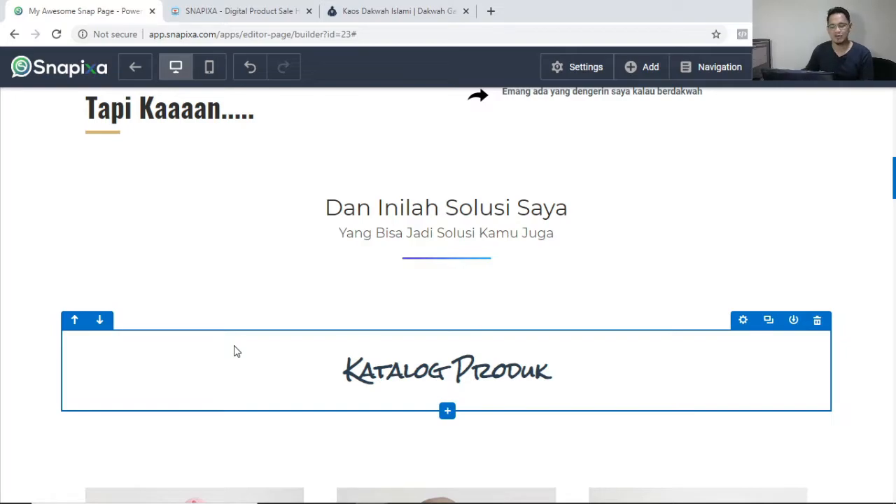
scroll(519, 320, "down", 6)
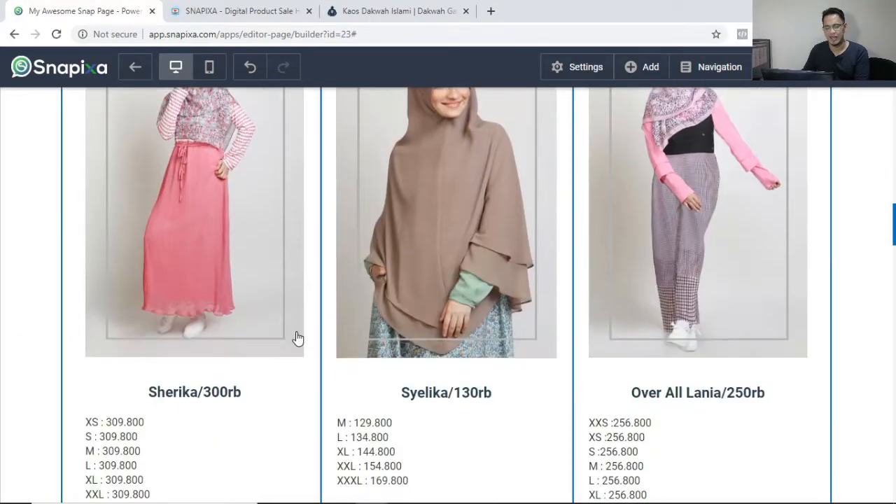
scroll(590, 276, "up", 5)
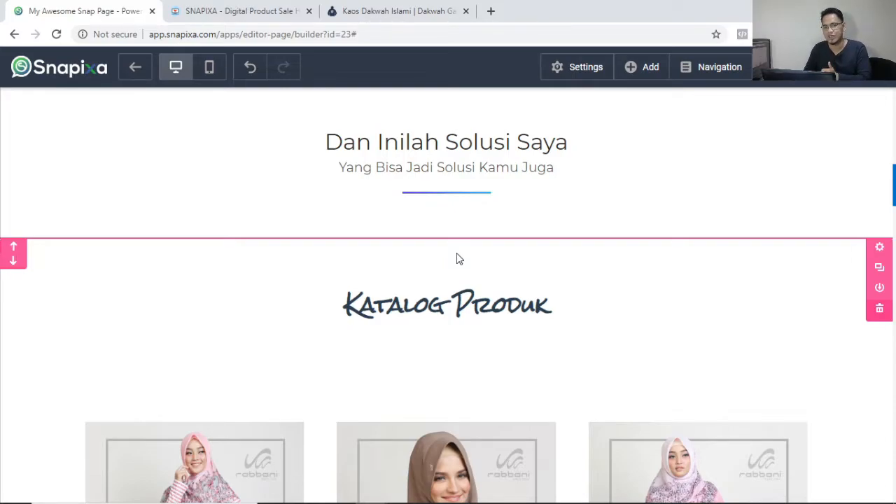
Add a three-column row directly below the "Katalog Produk" heading.
scroll(490, 234, "down", 5)
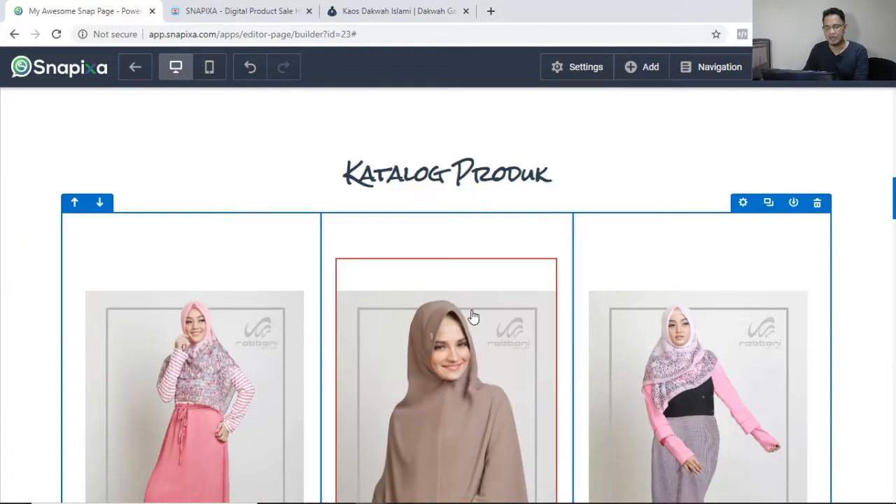
scroll(332, 270, "up", 5)
scroll(360, 252, "down", 6)
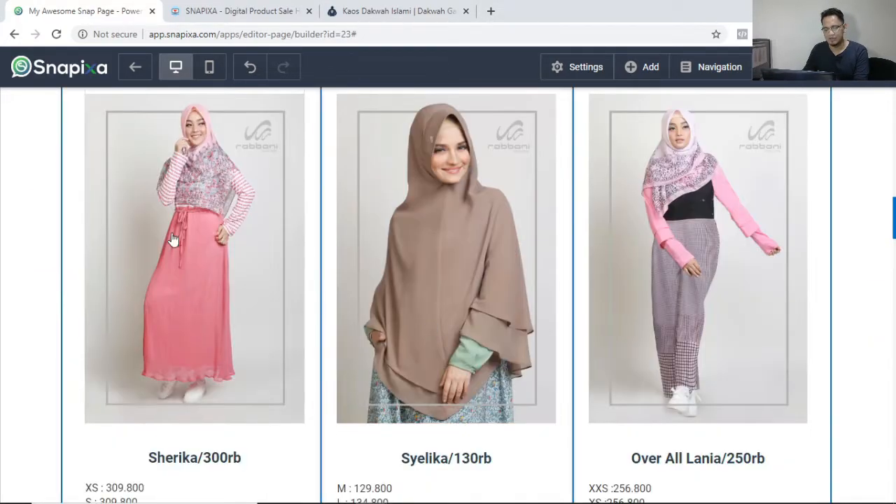
scroll(315, 236, "up", 3)
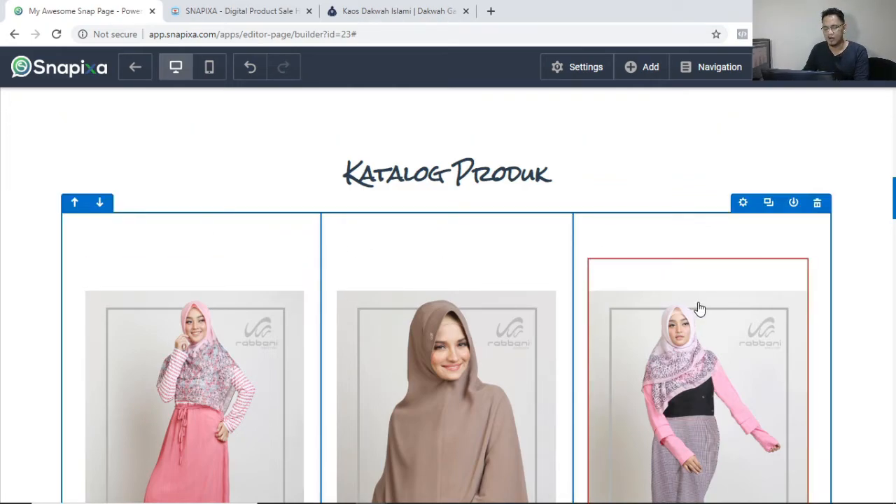
left_click(447, 215)
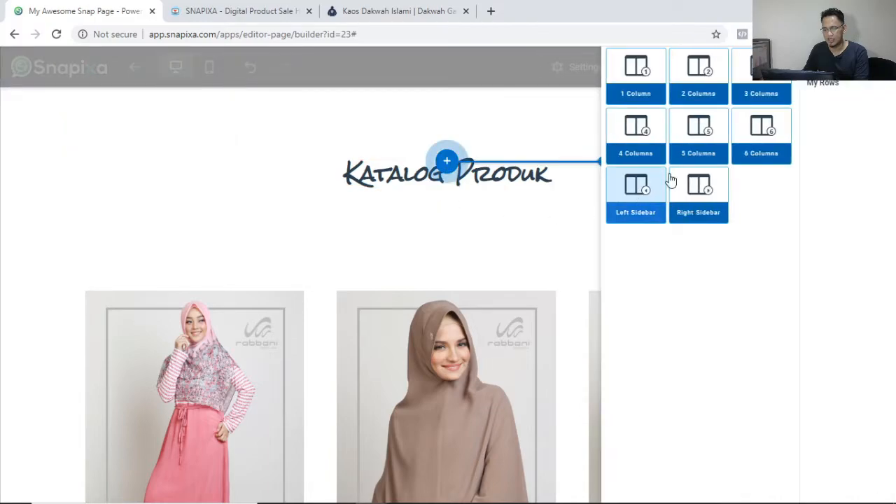
left_click(762, 97)
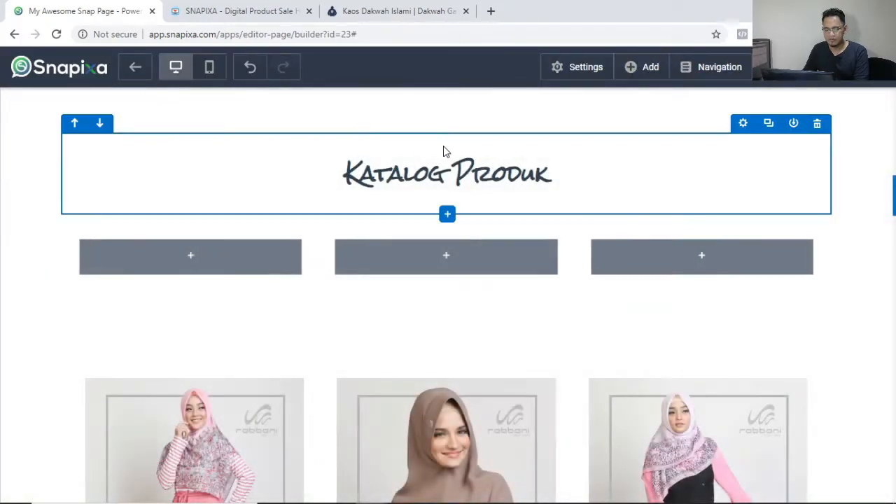
Place an Image element in the new row's first column and add a Default Headline element beneath it.
left_click(202, 259)
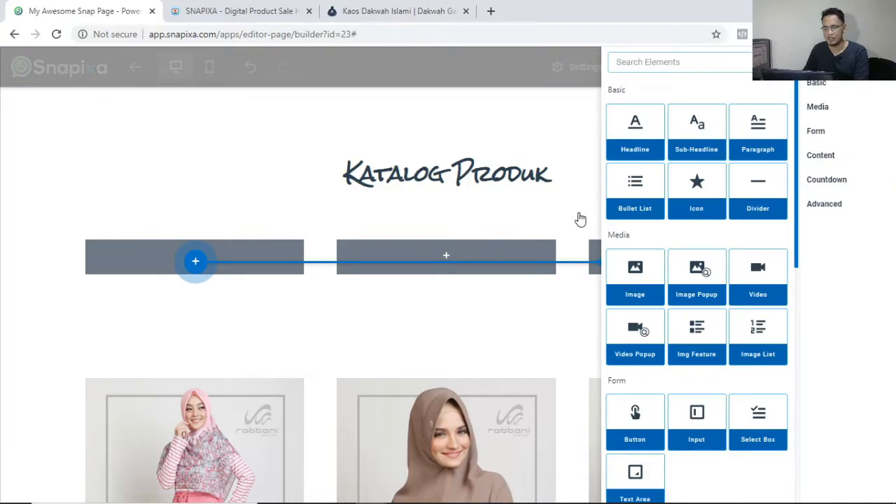
left_click(638, 267)
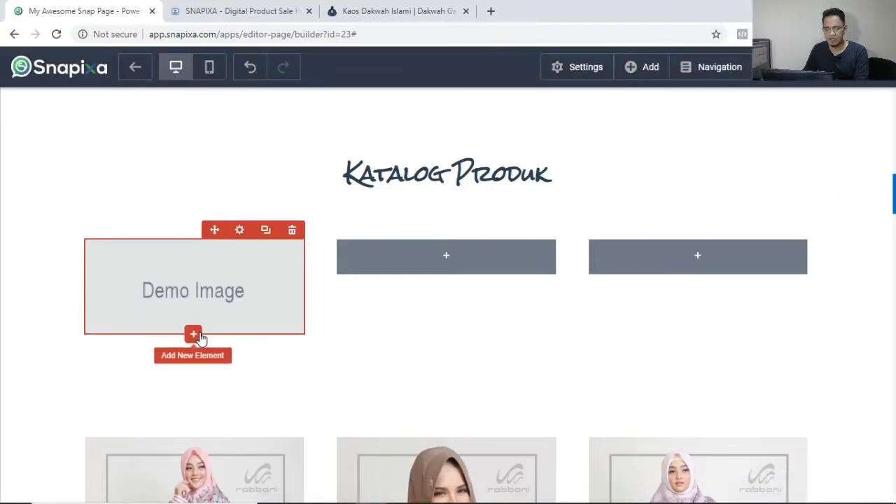
left_click(196, 333)
left_click(634, 143)
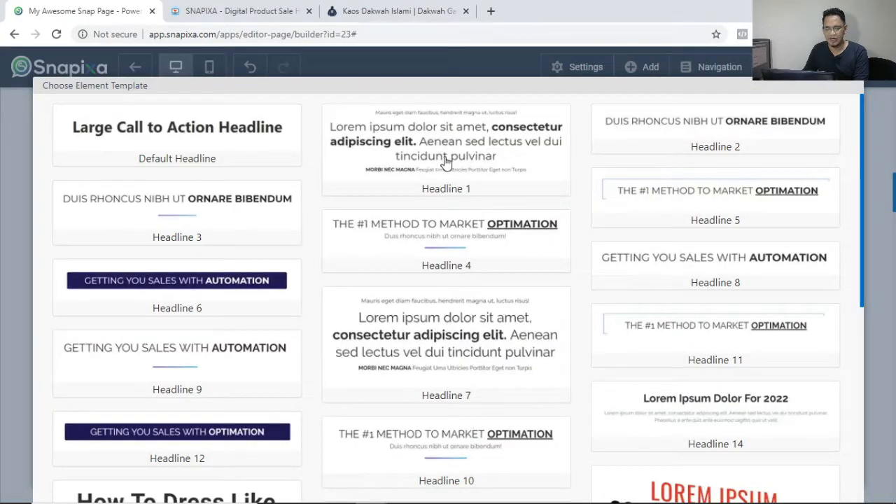
left_click(186, 131)
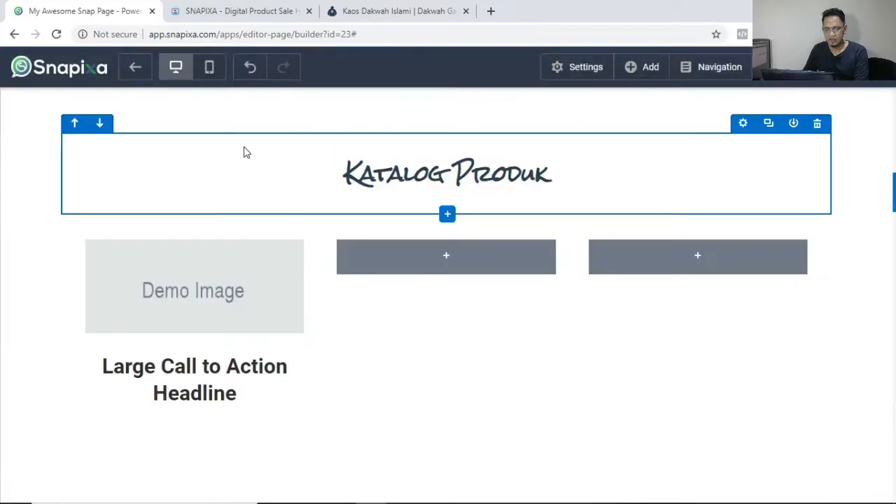
Add a Button element below the headline in the first column.
left_click(195, 410)
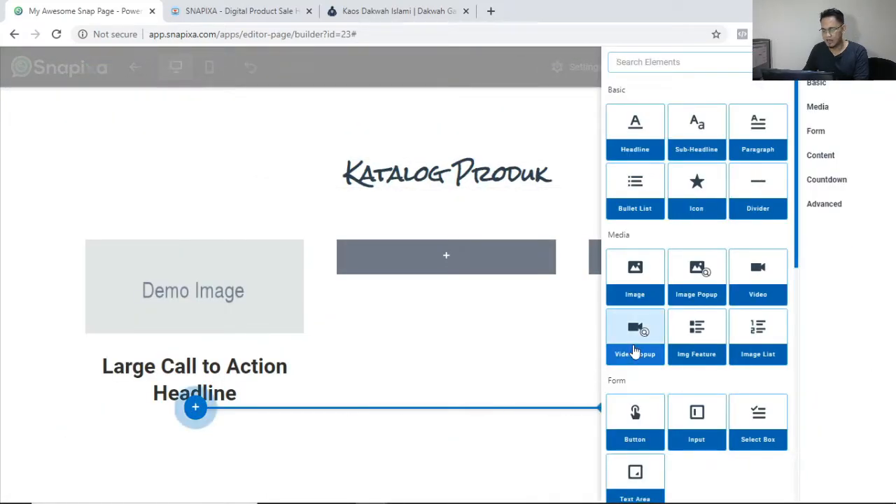
scroll(638, 350, "down", 3)
left_click(608, 291)
Replace the demo image in the first column with the library picture of the black E19H "Pillars of Islam" T-shirt.
left_click(220, 296)
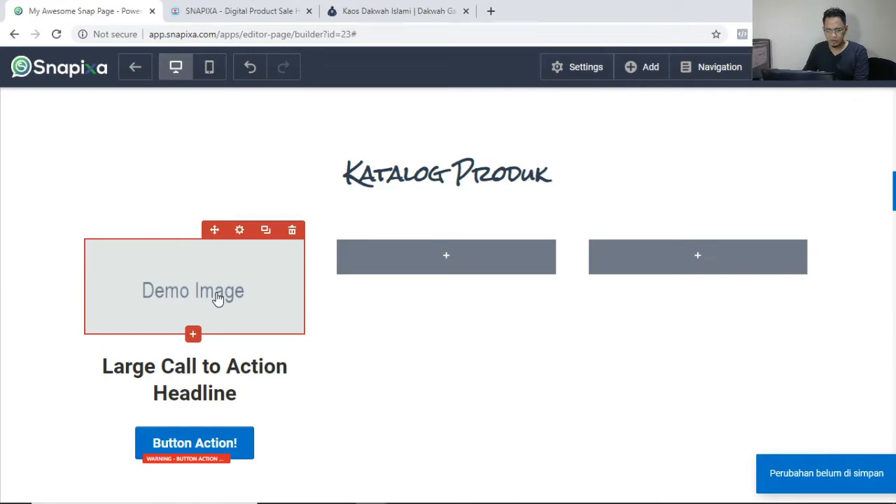
left_click(880, 122)
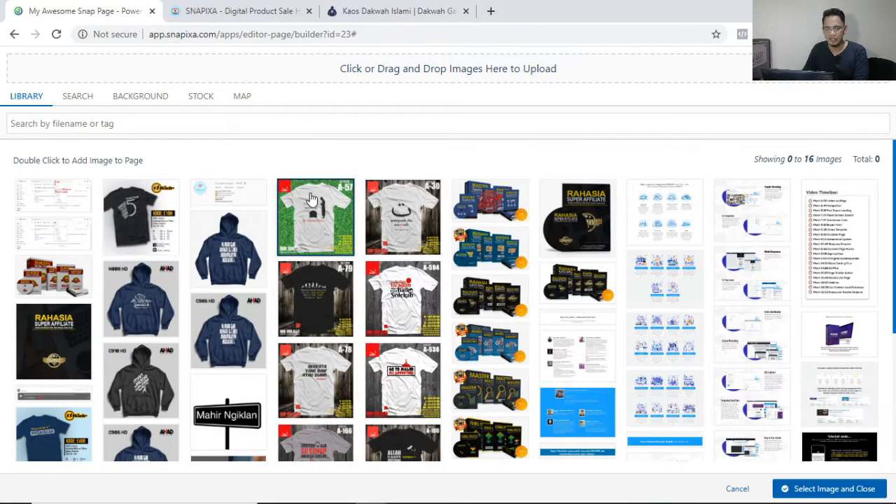
left_click(162, 227)
left_click(802, 488)
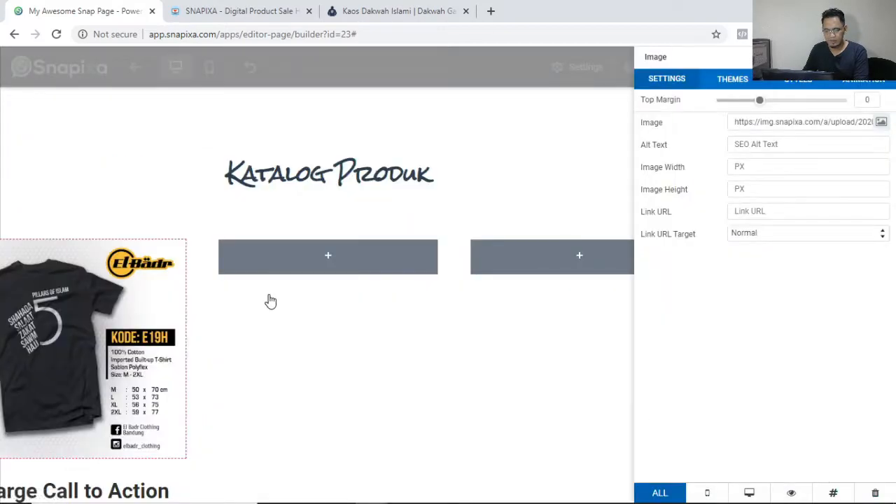
Replace the placeholder headline under the T-shirt image with "Pillar Of Islam".
scroll(270, 300, "down", 3)
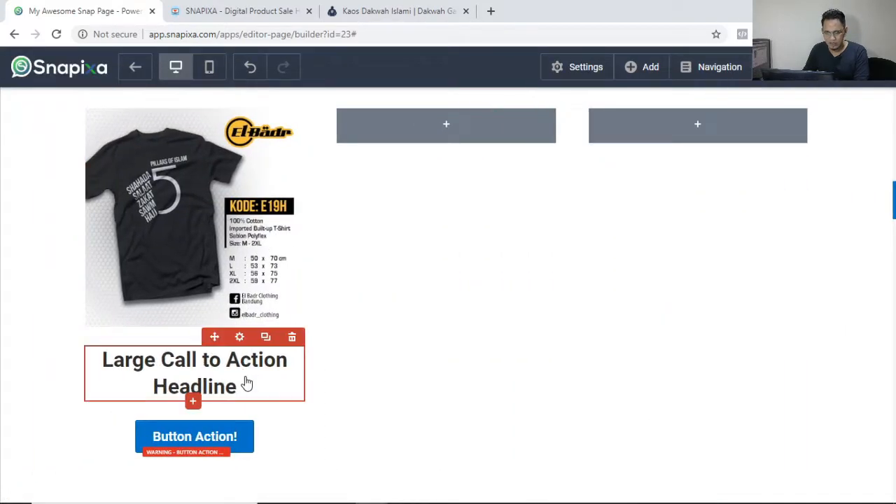
left_click(242, 376)
triple_click(247, 377)
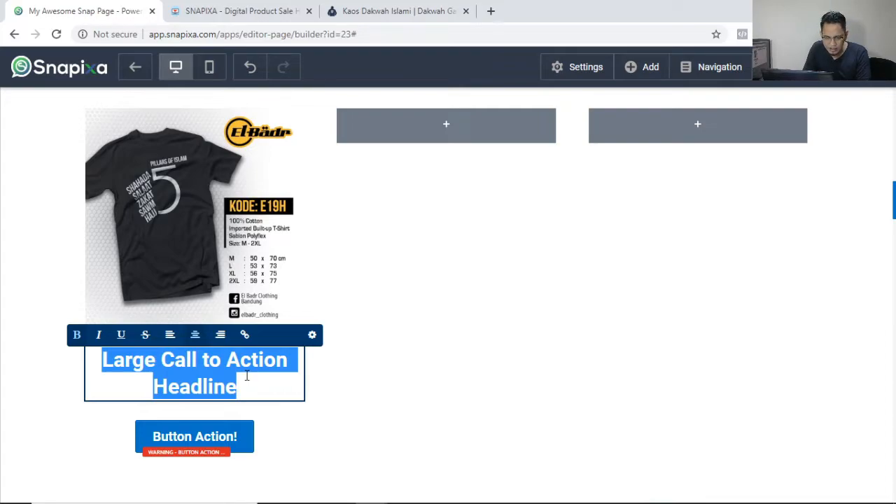
type("Pillar")
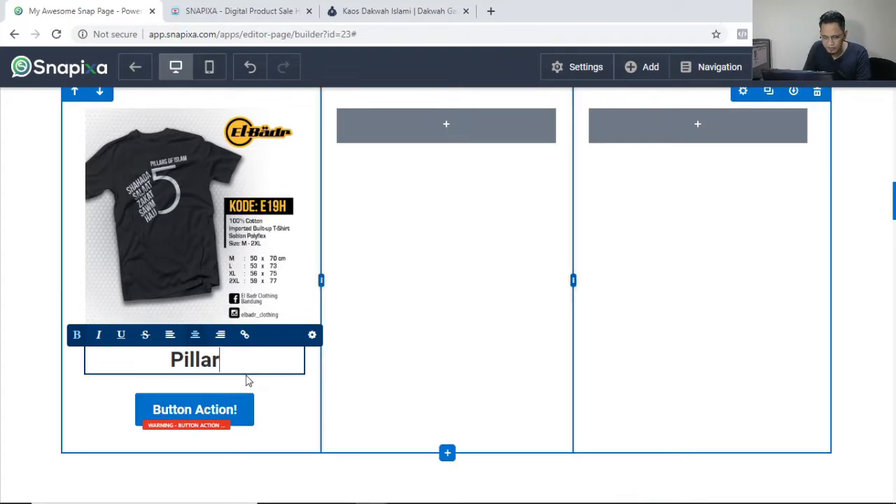
type(" Of Islam")
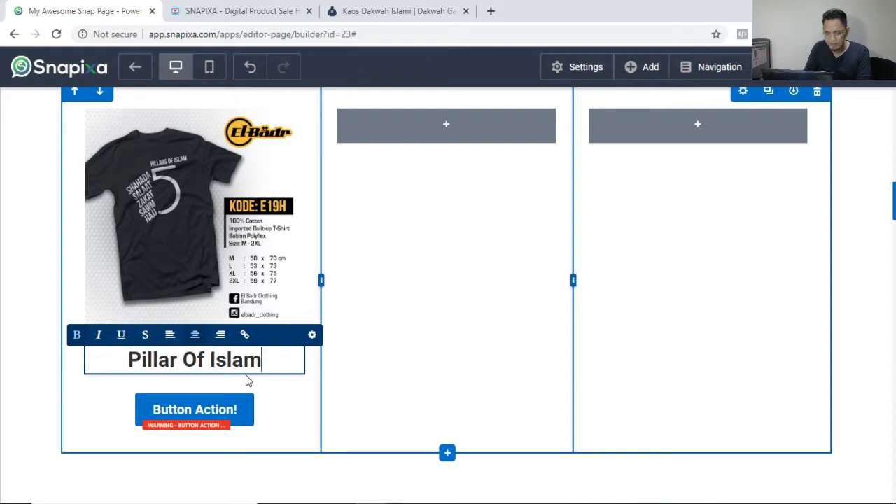
left_click(292, 394)
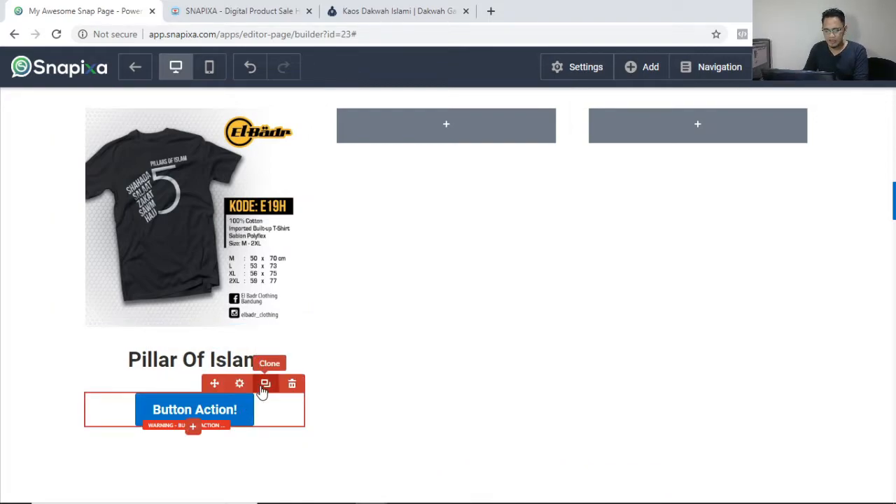
Delete the button below "Pillar Of Islam" and add a new Button element in its place.
left_click(241, 384)
left_click(66, 350)
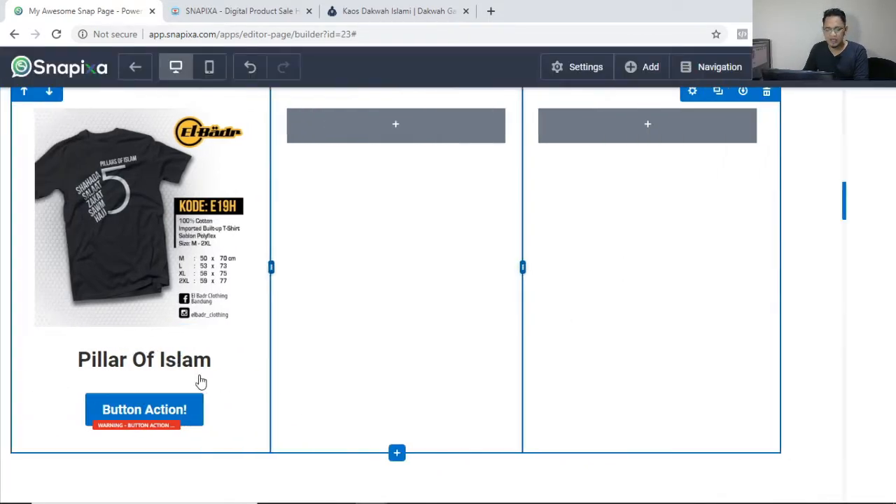
left_click(292, 384)
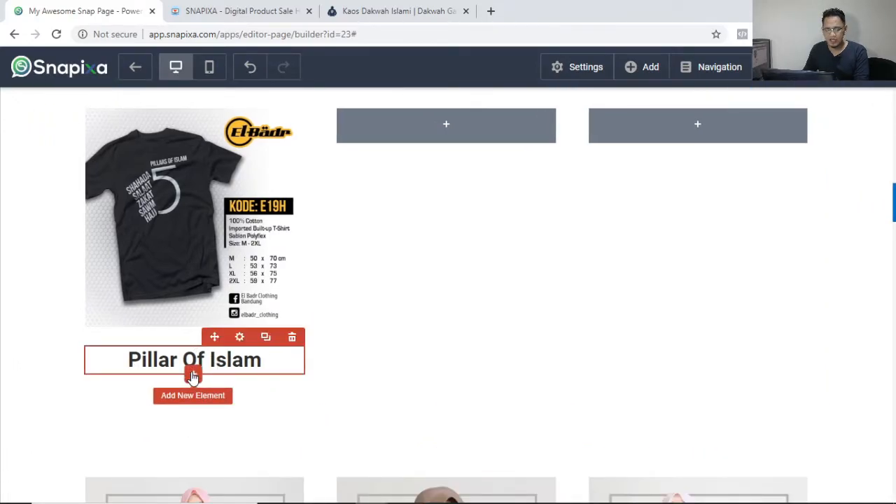
left_click(193, 376)
scroll(630, 294, "down", 5)
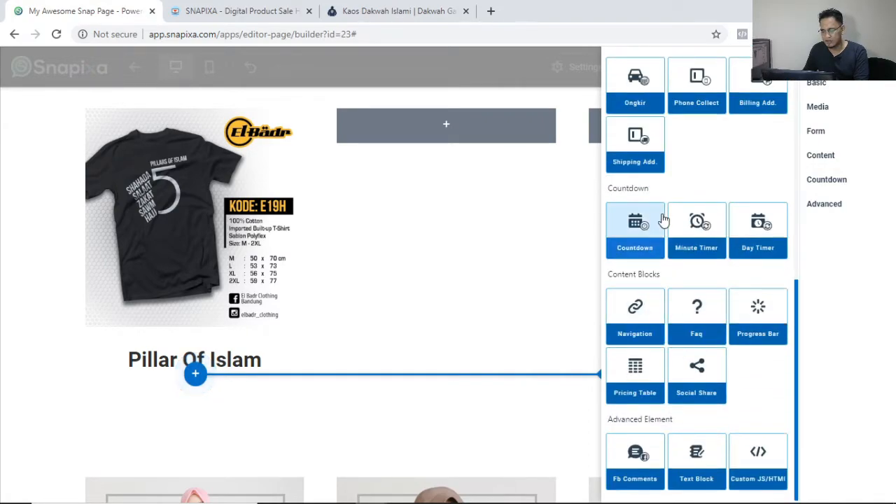
scroll(658, 238, "up", 4)
scroll(672, 242, "down", 2)
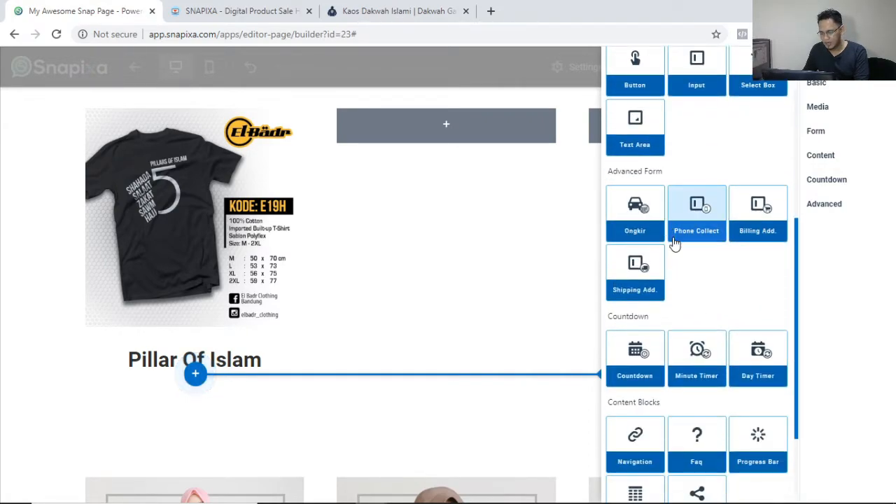
scroll(683, 273, "up", 2)
left_click(635, 191)
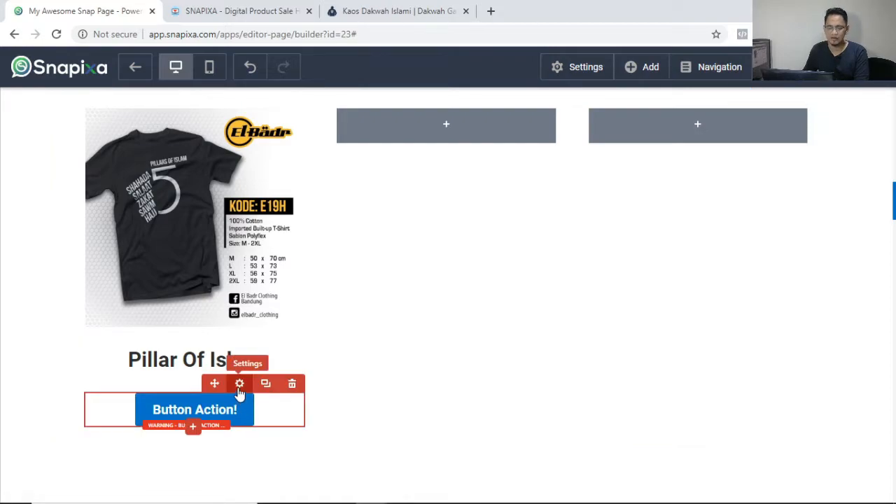
Open the button's action settings and go through the form submit, pop-up, website URL, WhatsApp and scroll-to-section options.
left_click(239, 384)
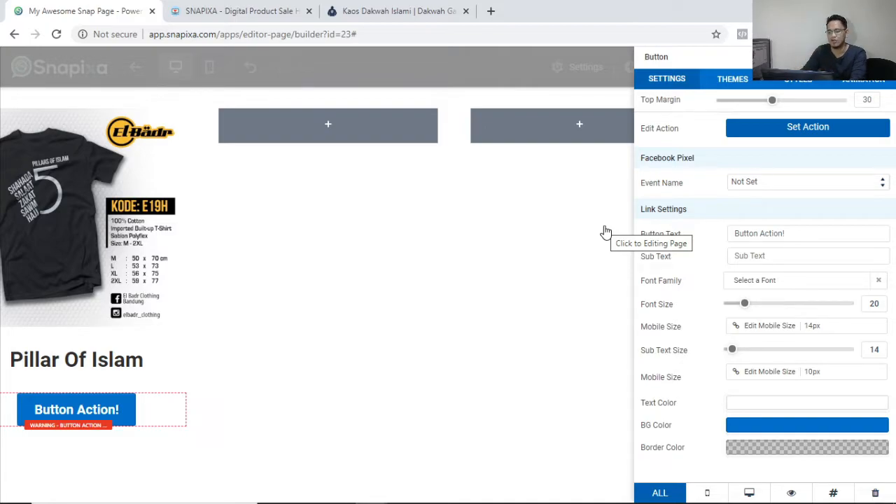
left_click(790, 128)
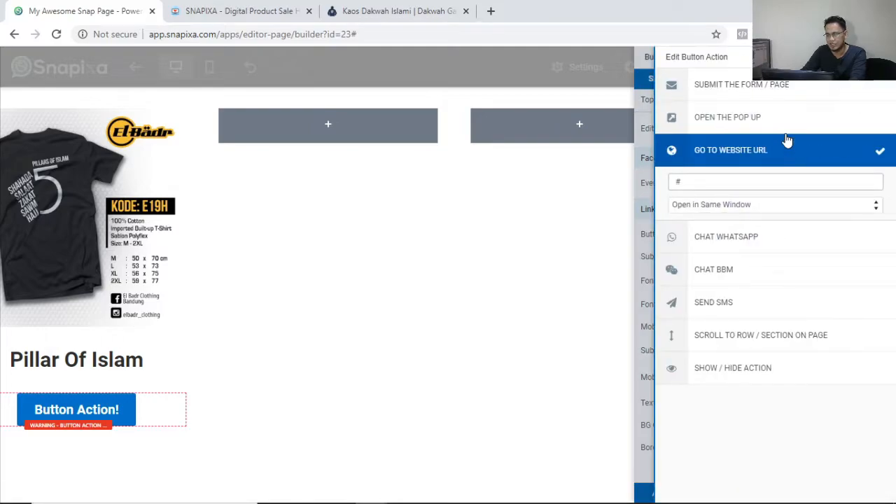
left_click(730, 94)
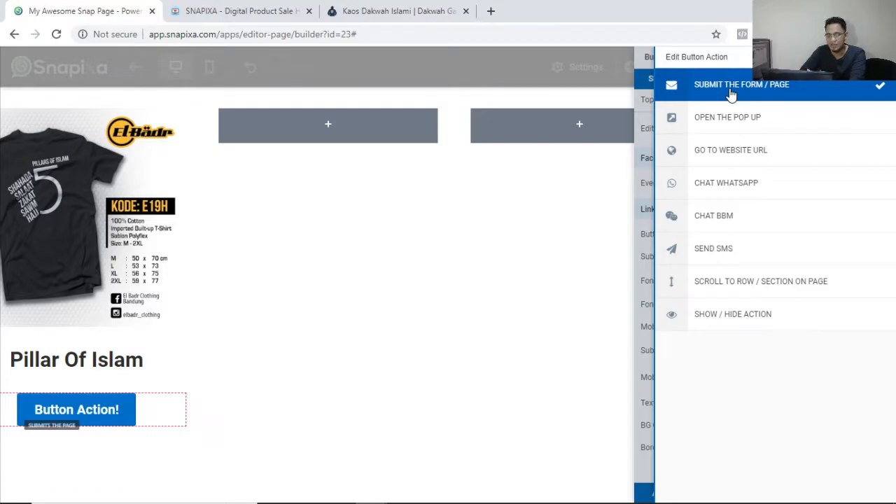
left_click(740, 119)
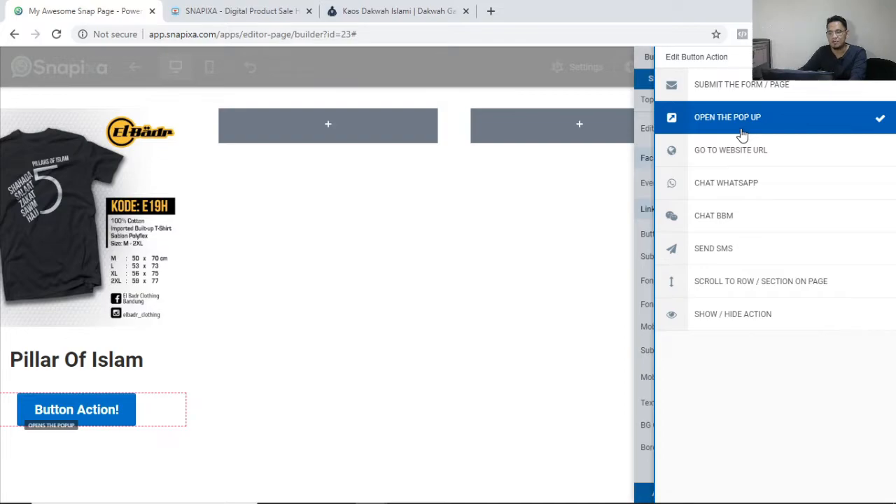
left_click(728, 153)
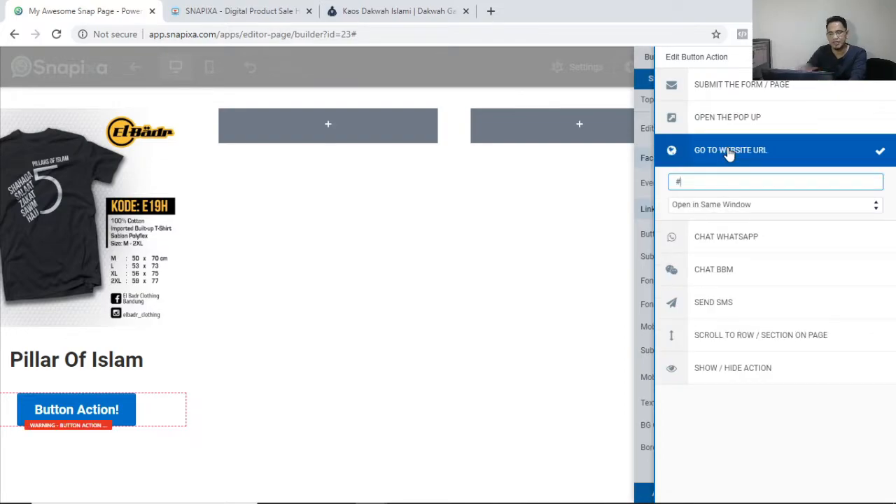
left_click(740, 241)
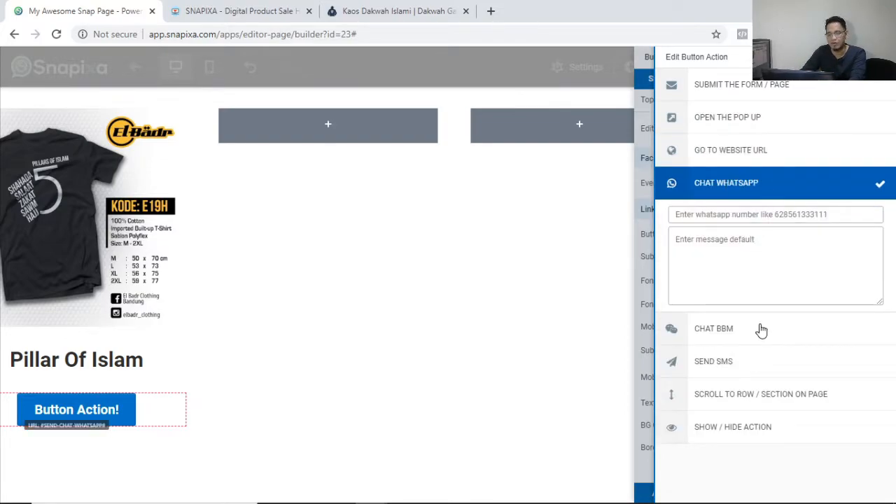
left_click(766, 395)
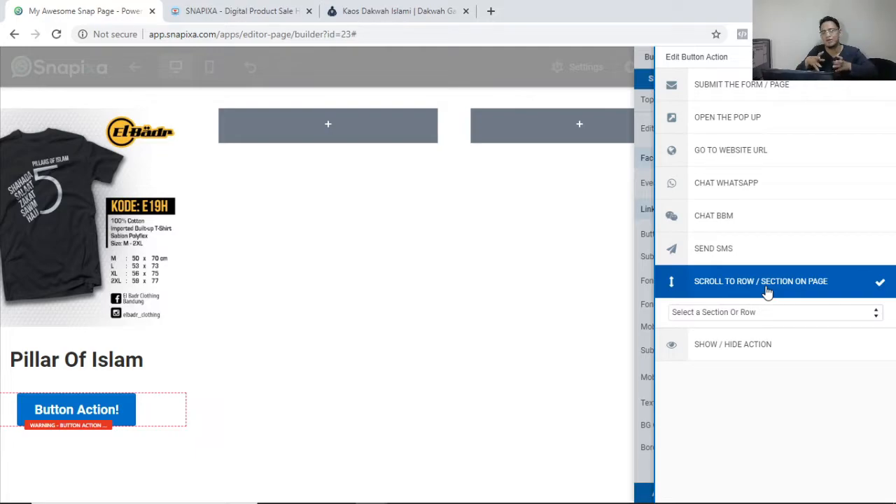
Set the button's action to Chat WhatsApp and enter the seller's WhatsApp number.
left_click(740, 186)
left_click(679, 209)
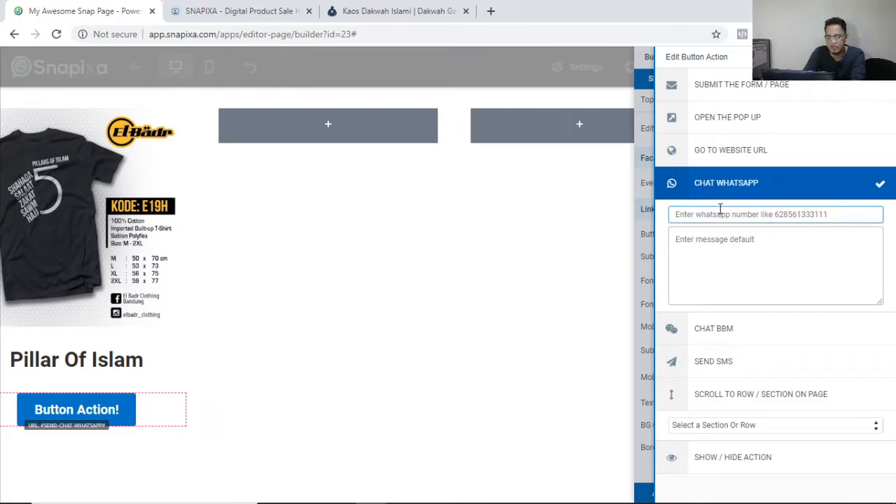
type("62")
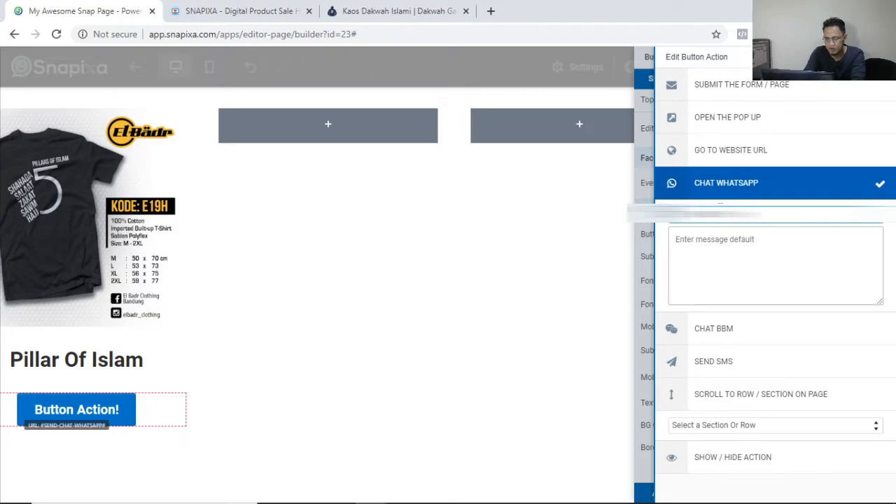
Enter "Kak mau order kaos dakwah" as the default WhatsApp message for the button.
left_click(769, 241)
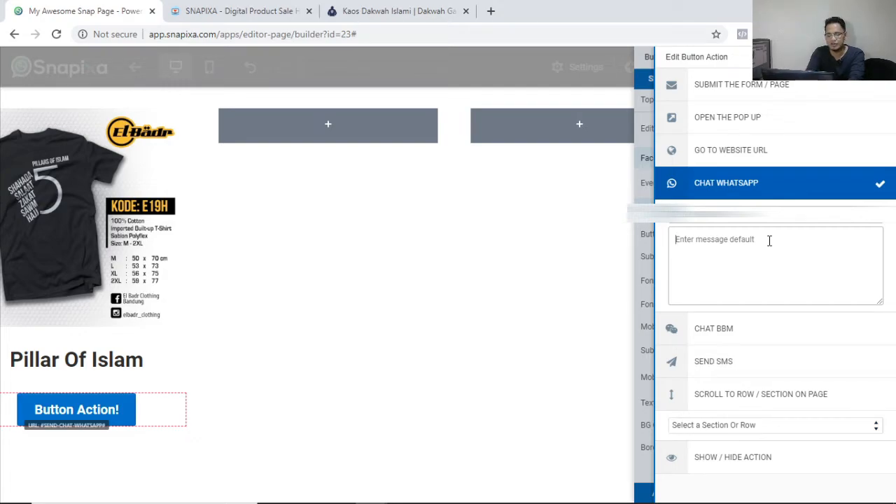
type("Kak ma")
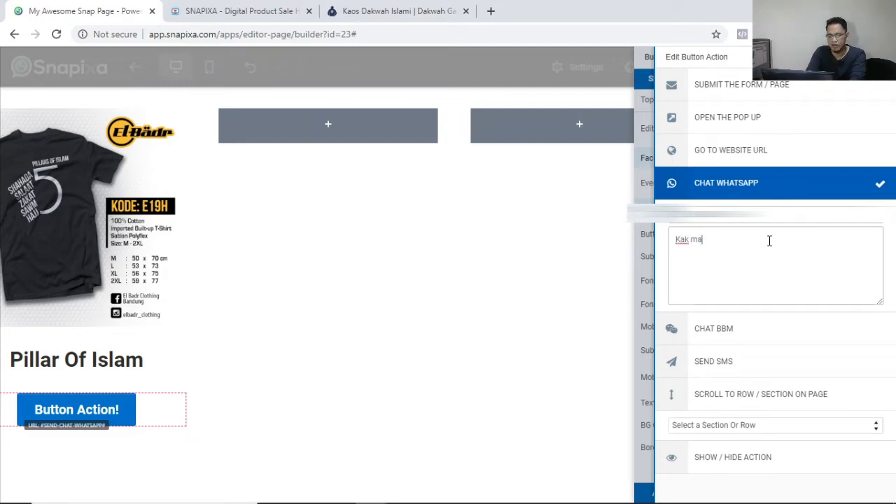
type("u order kaos dakwah")
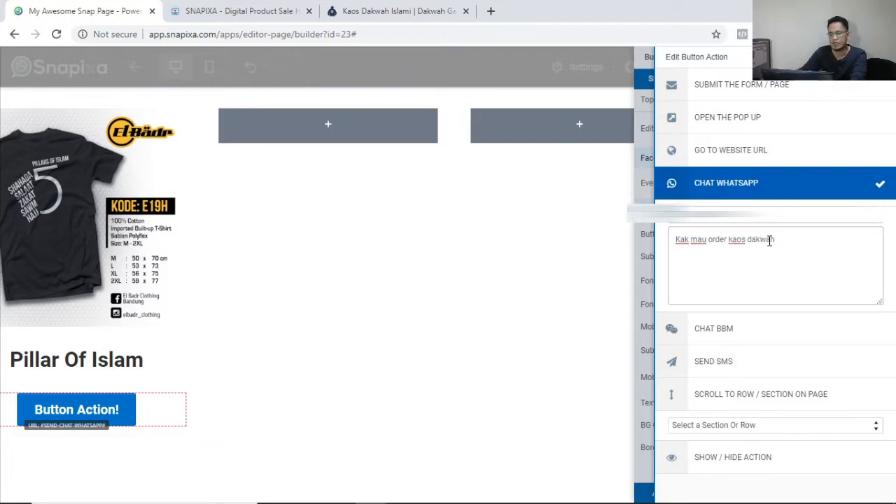
Close the button action settings and open a preview of the landing page.
left_click(557, 217)
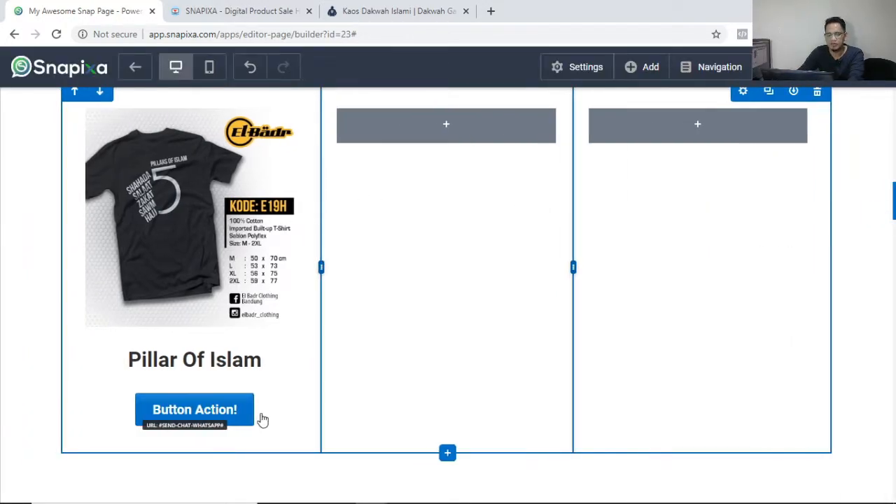
left_click(232, 415)
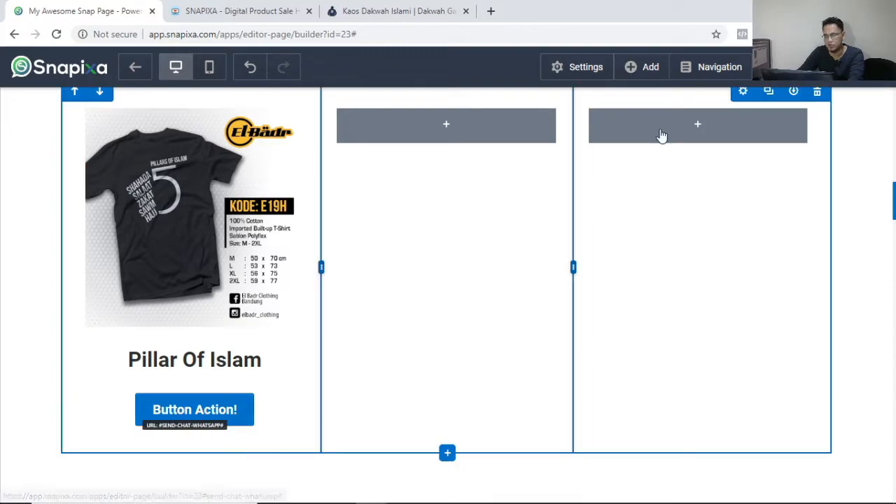
mouse_move(858, 70)
left_click(863, 93)
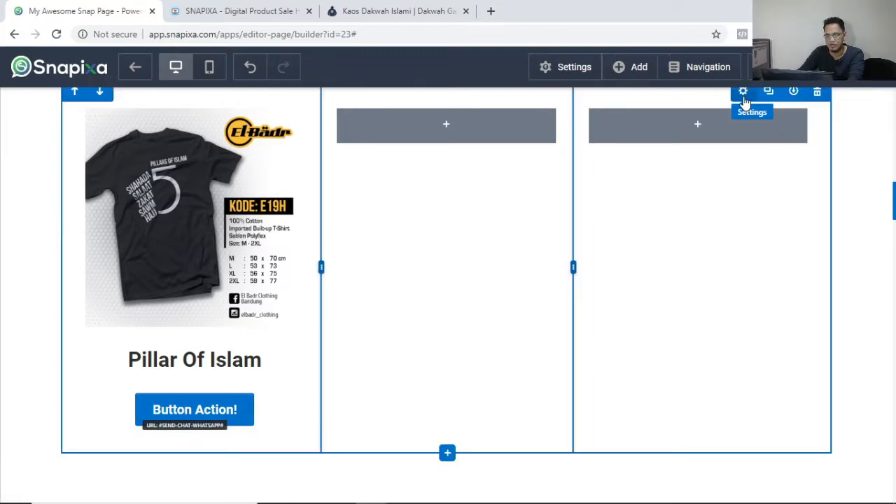
left_click(303, 154)
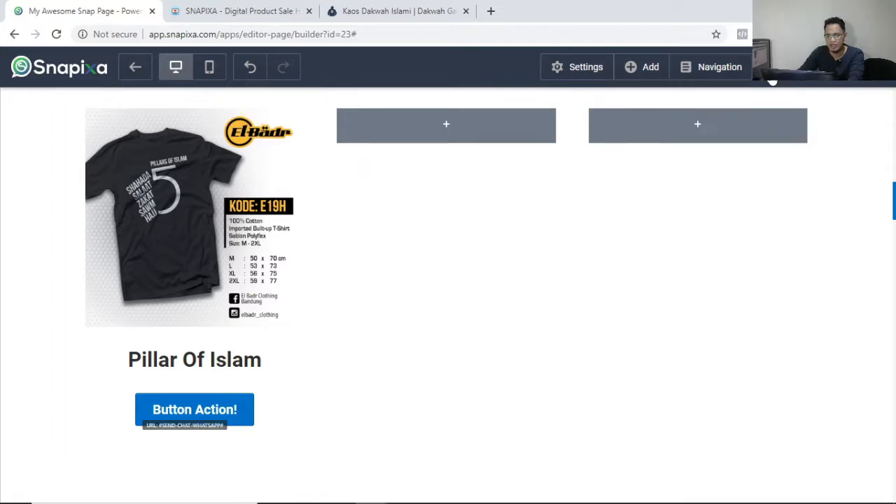
left_click(778, 72)
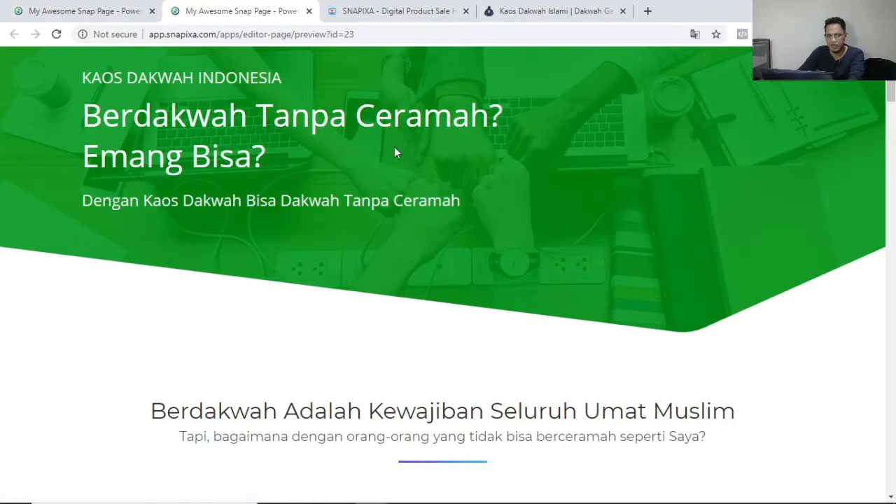
Test the WhatsApp link of the button below "Pillar Of Islam" in the preview, and return to the page editor.
scroll(430, 170, "down", 15)
scroll(430, 170, "down", 4)
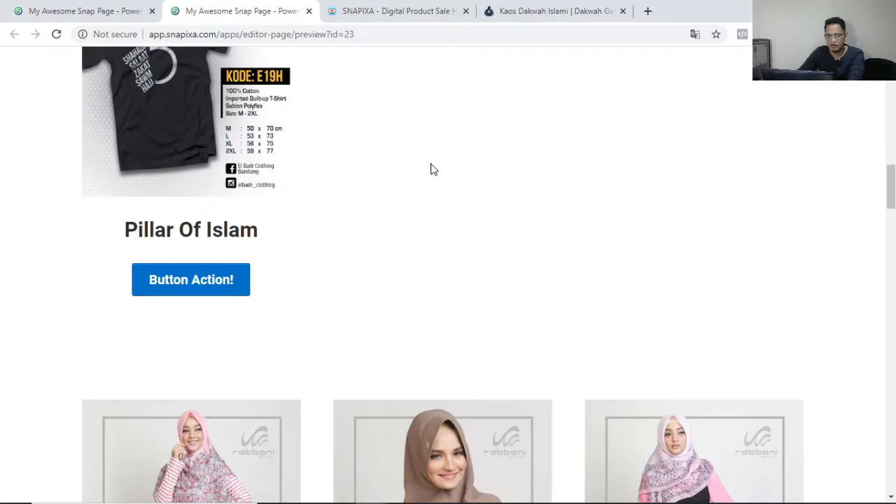
scroll(429, 168, "up", 1)
left_click(179, 354)
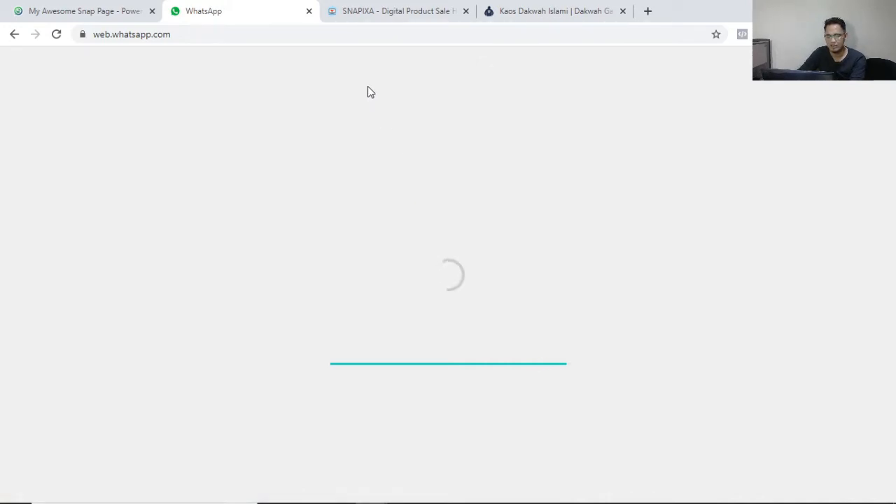
left_click(308, 12)
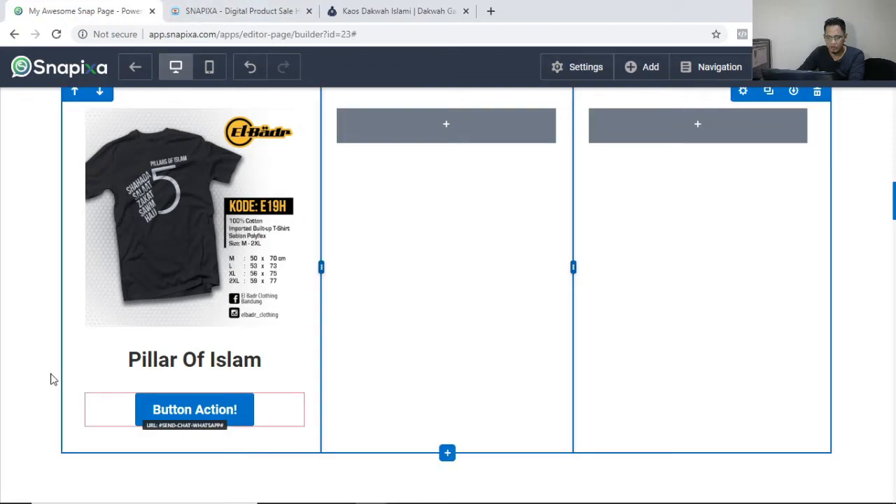
Add a two-column row below the blue "THE #1 METHOD TO MARKET OPTIMATION" row near the end of the page.
scroll(375, 245, "up", 4)
scroll(557, 369, "down", 3)
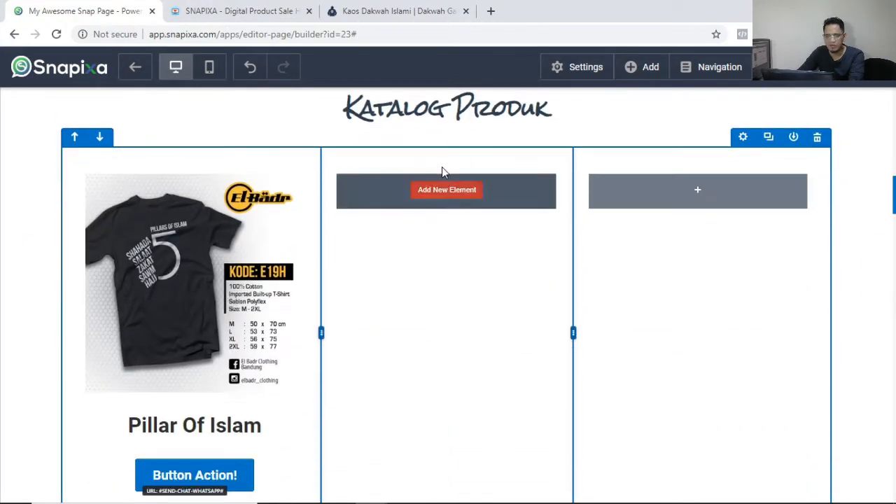
mouse_move(484, 195)
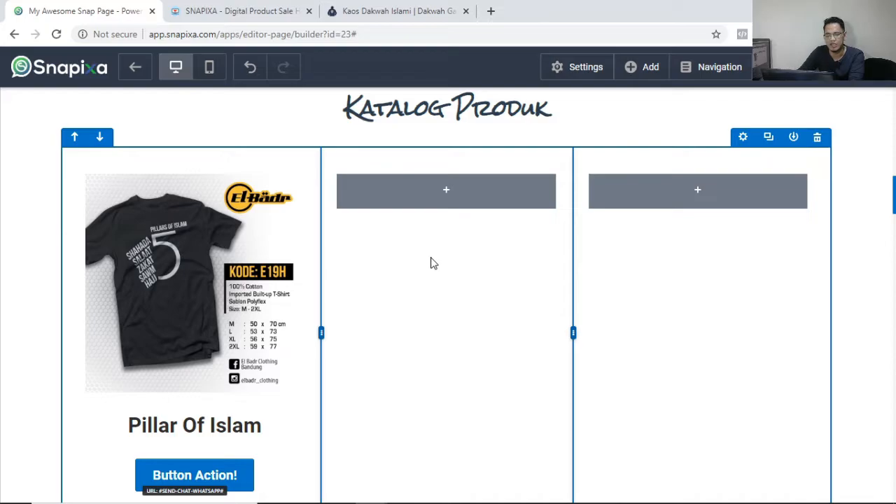
scroll(457, 236, "down", 10)
scroll(457, 240, "down", 15)
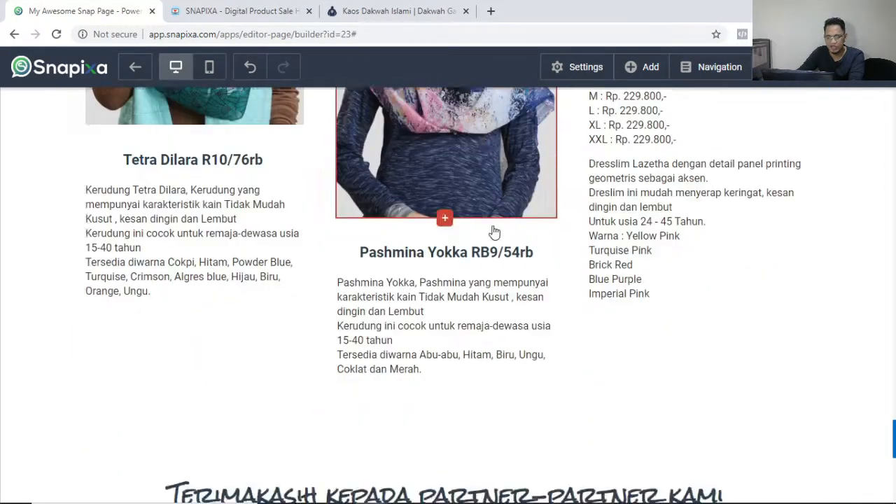
scroll(466, 180, "down", 7)
scroll(436, 194, "up", 6)
scroll(414, 179, "down", 6)
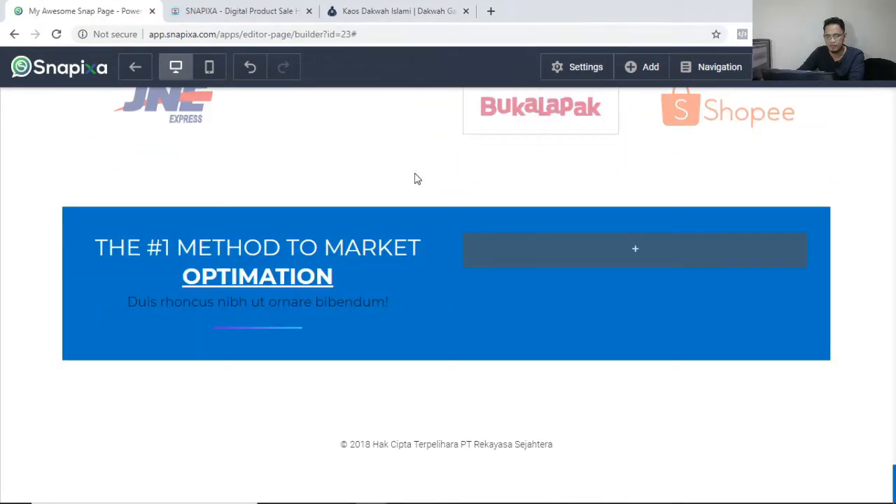
scroll(420, 175, "up", 2)
scroll(434, 161, "down", 2)
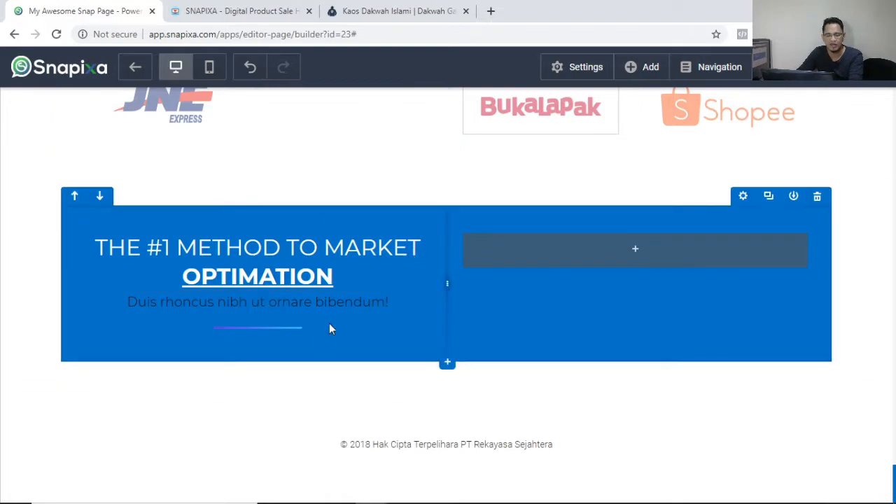
left_click(448, 362)
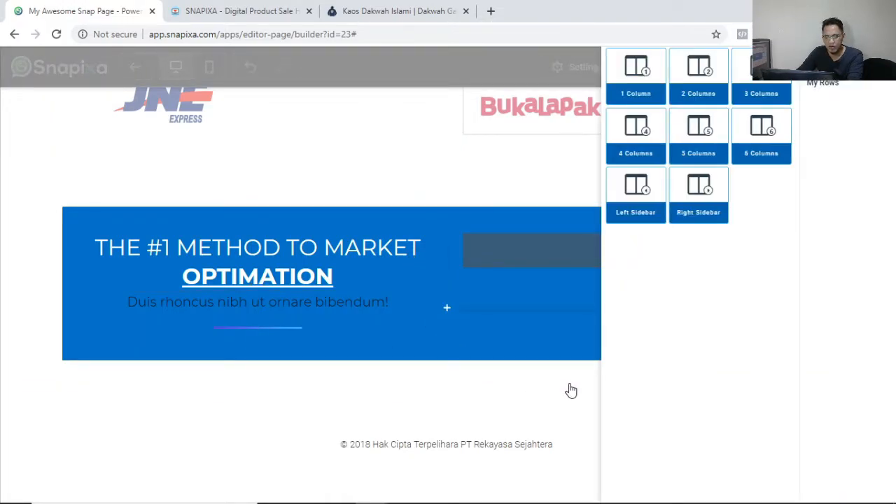
left_click(647, 94)
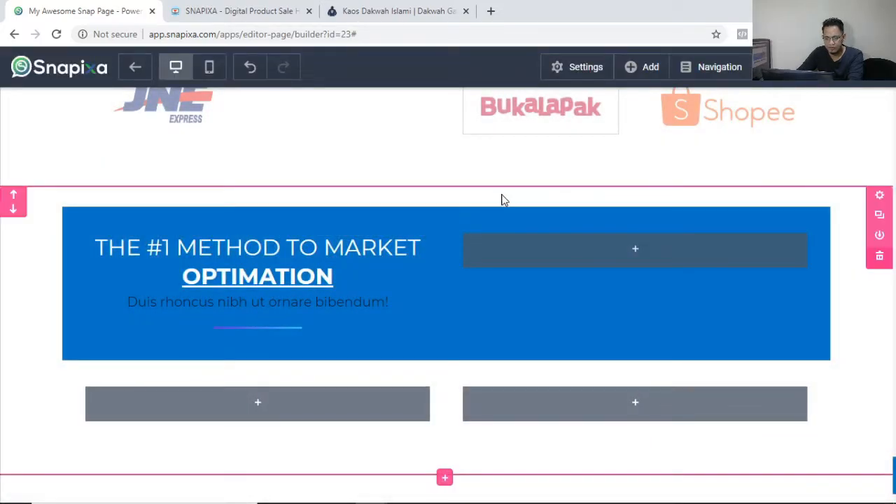
Insert a headline with the Headline 4 template in the new row's left column.
left_click(292, 403)
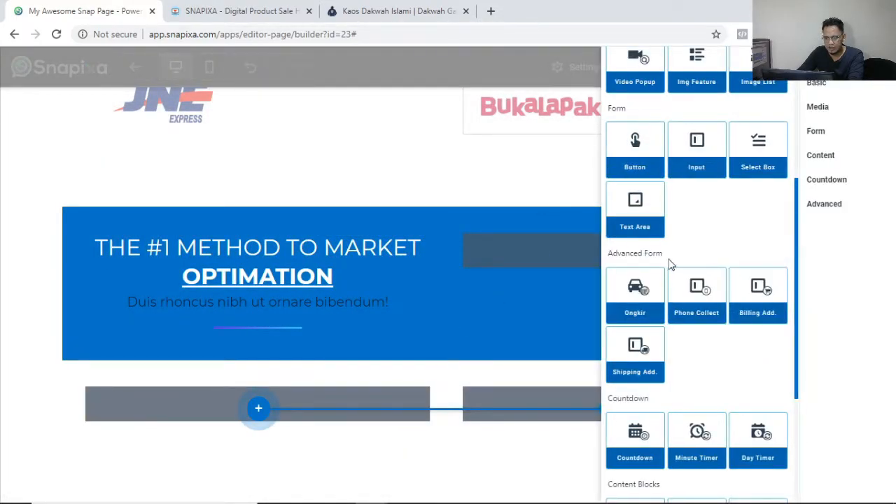
scroll(668, 259, "up", 5)
left_click(623, 119)
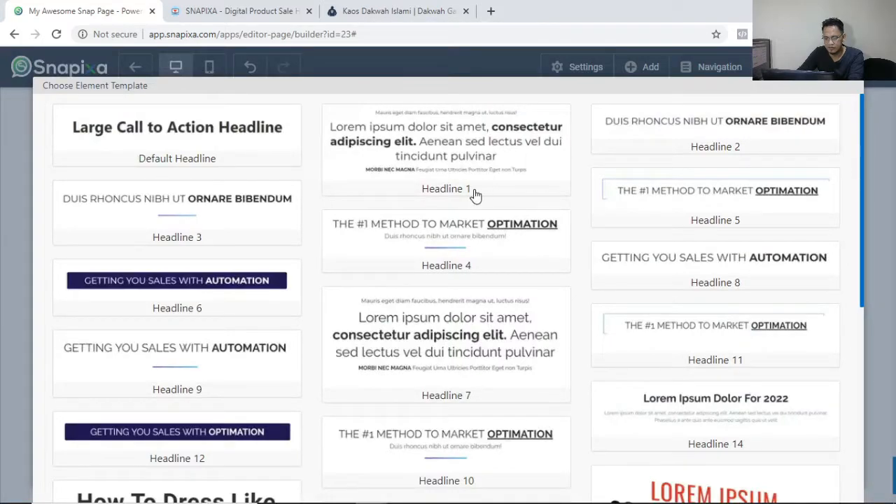
left_click(462, 238)
Change the new headline to "Yuk Daftar Disini" and its subtitle to "Gratis Untuk Kamu".
triple_click(335, 392)
type("Y")
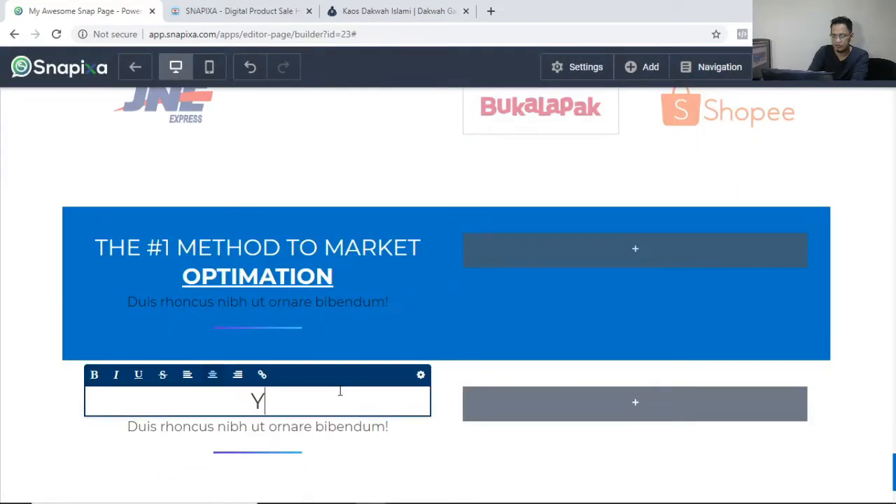
type("uk Daftar ")
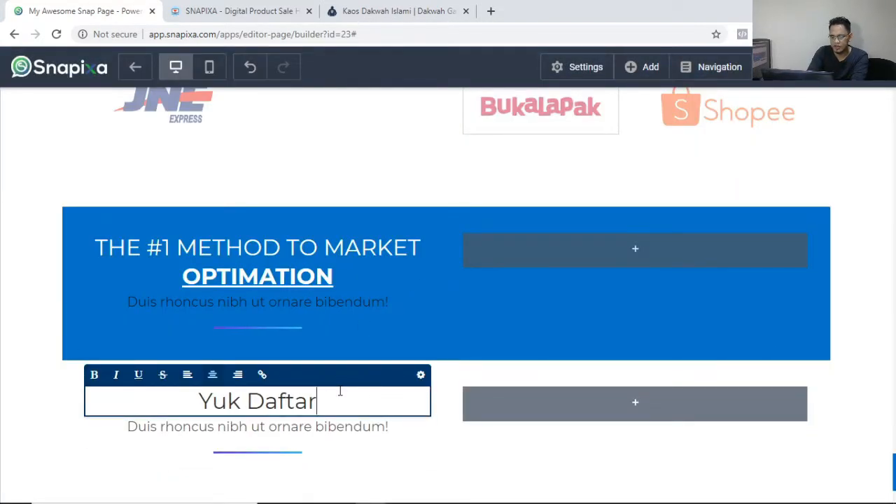
type("Disini")
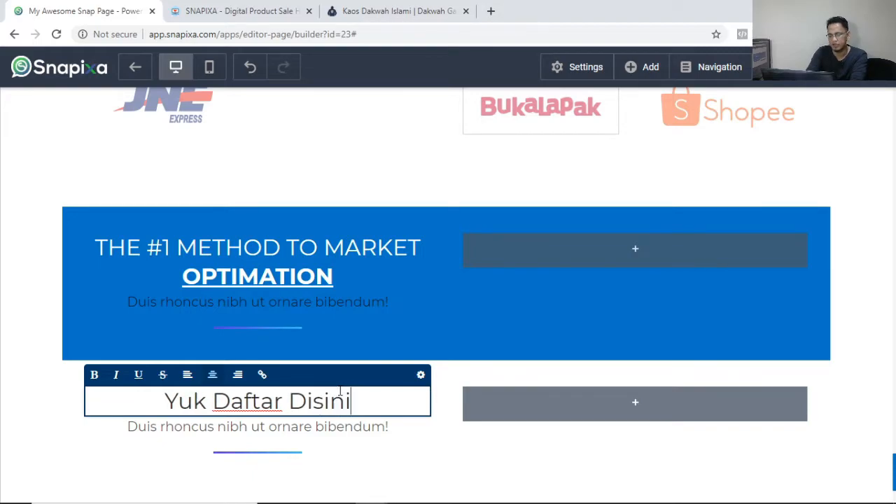
triple_click(350, 431)
type("Gratis U")
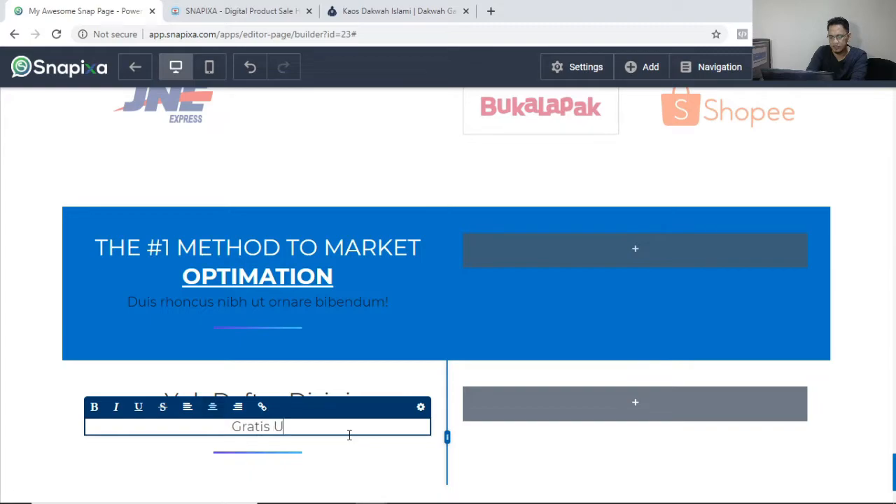
type("ntuk Kamu")
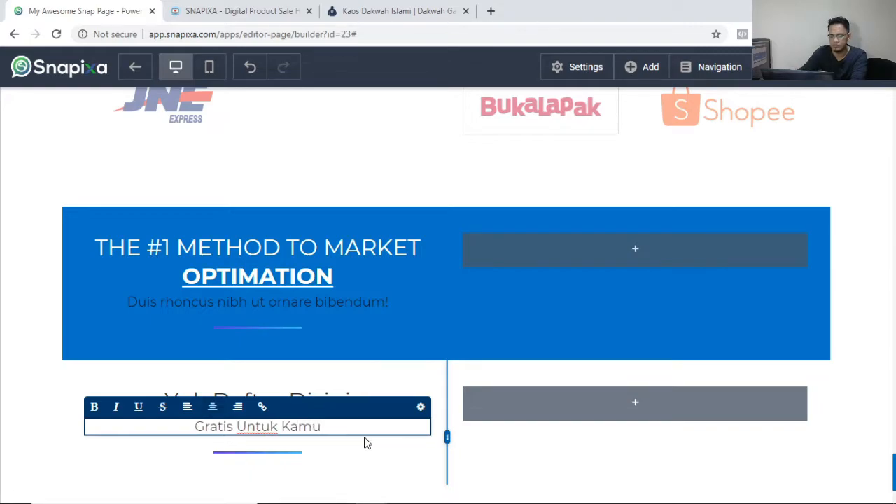
left_click(420, 386)
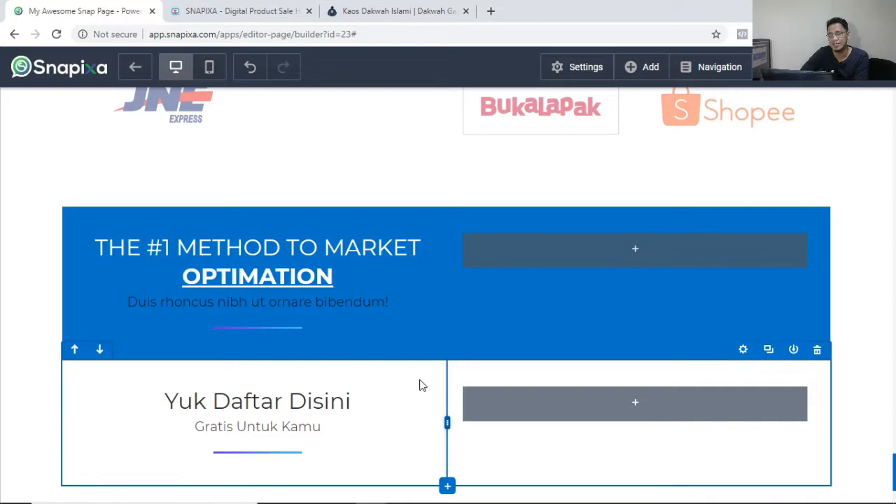
left_click(311, 395)
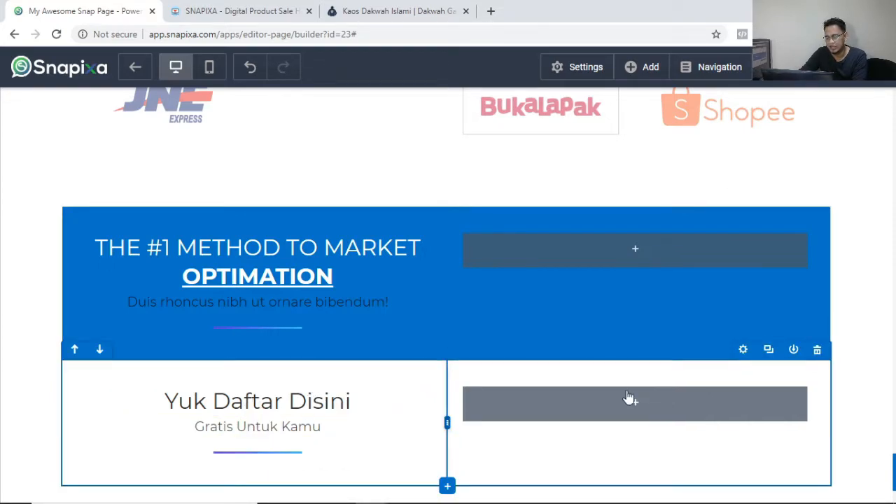
Add an Input element in the new row's right column and clone it to make three input fields.
left_click(634, 413)
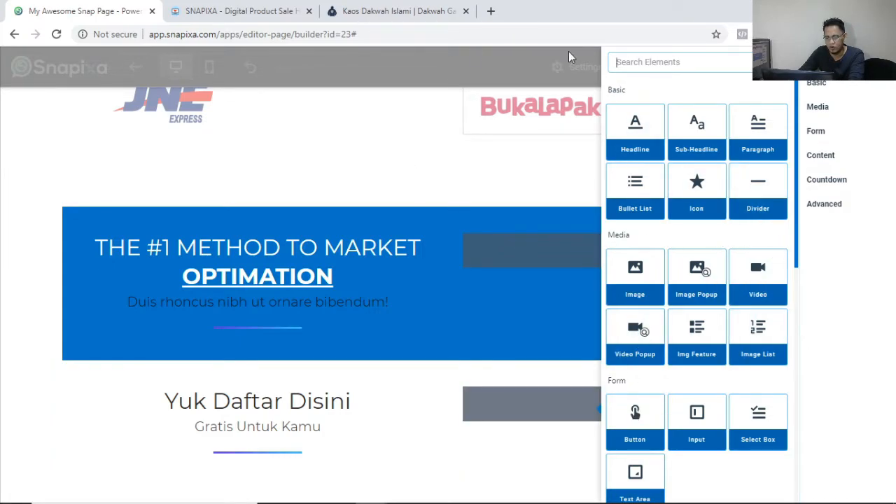
scroll(728, 299, "down", 1)
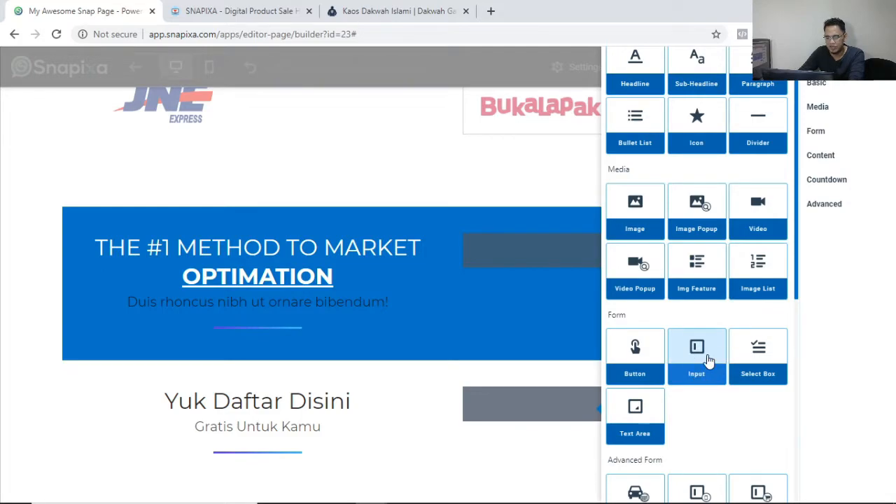
left_click(708, 361)
mouse_move(620, 416)
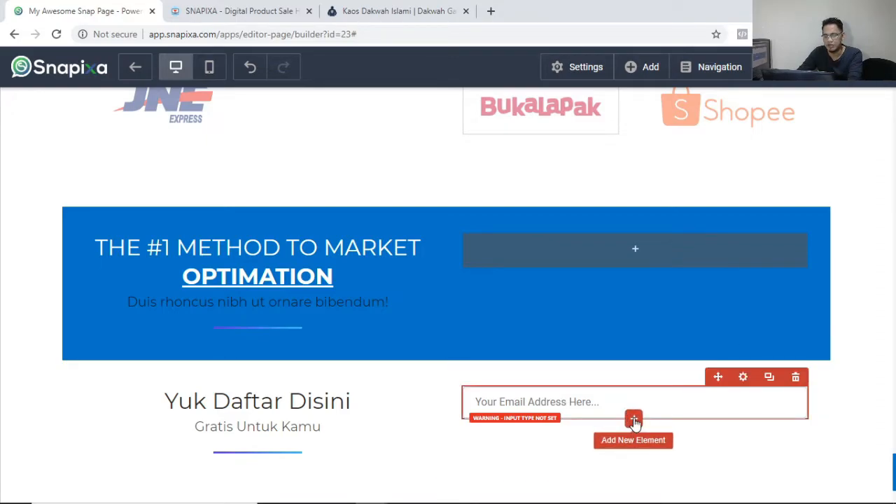
left_click(770, 377)
left_click(770, 415)
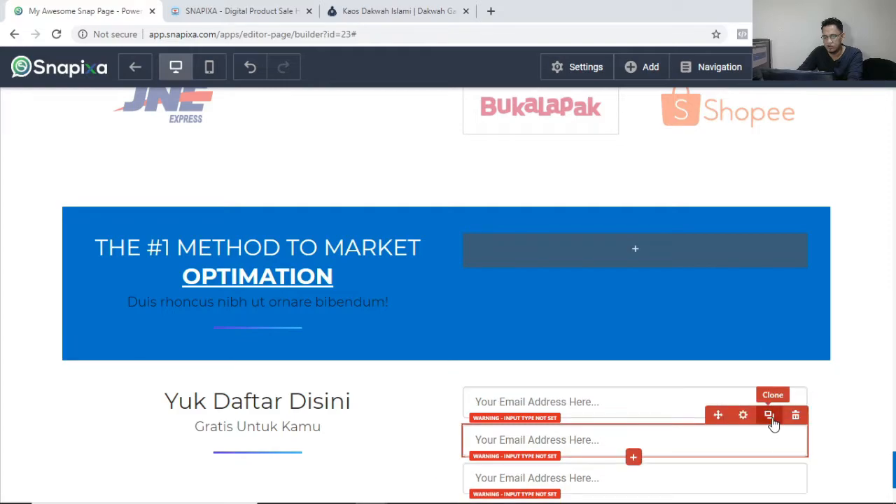
Set the first input field's type to Full Name.
left_click(744, 378)
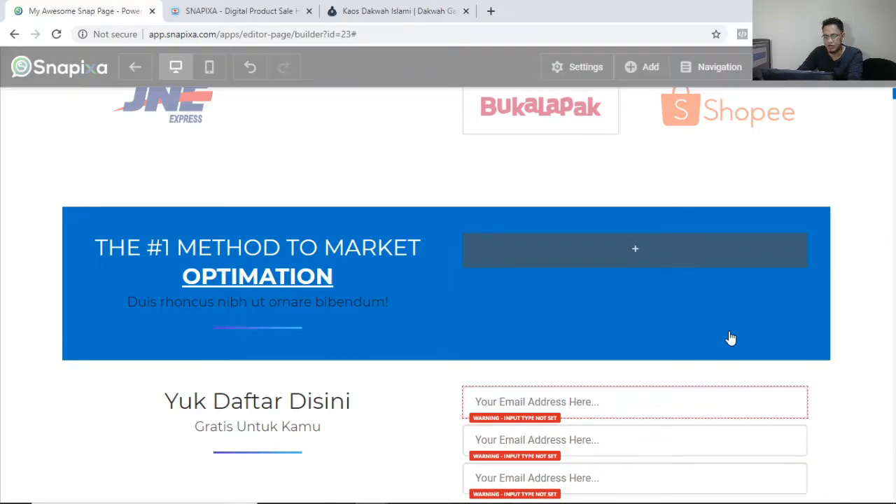
left_click(782, 127)
left_click(684, 138)
left_click(754, 127)
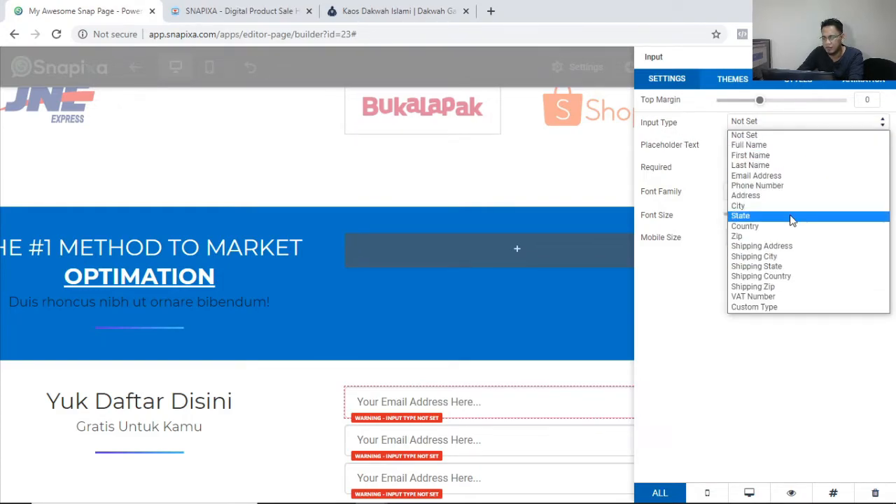
left_click(789, 146)
Set the first input's placeholder text to "Nama Lengkap Kamu" and make the field required.
left_click_drag(827, 144, 732, 148)
type("Nama Lengkap kamu")
key("BackSpace")
key("BackSpace")
key("BackSpace")
key("BackSpace")
type("Kamu")
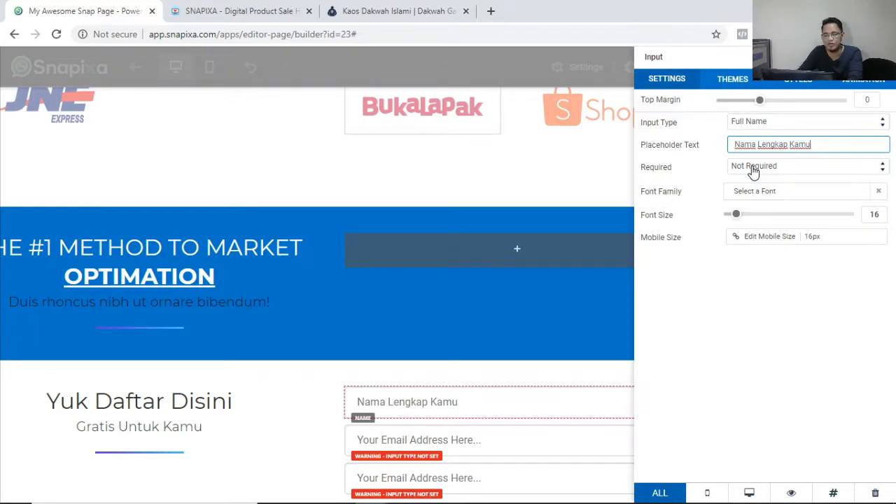
left_click(798, 168)
left_click(789, 189)
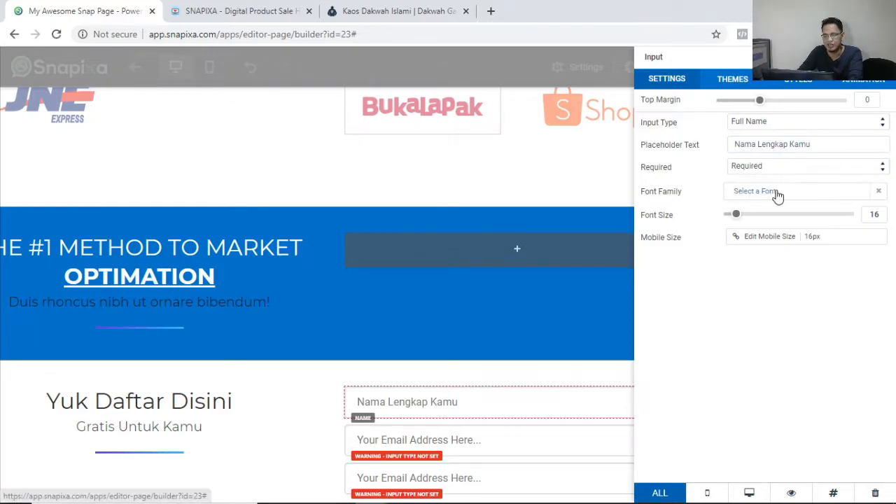
left_click(503, 224)
Set the second input field's type to Email Address and its placeholder text to "Email Kamu".
scroll(596, 398, "down", 2)
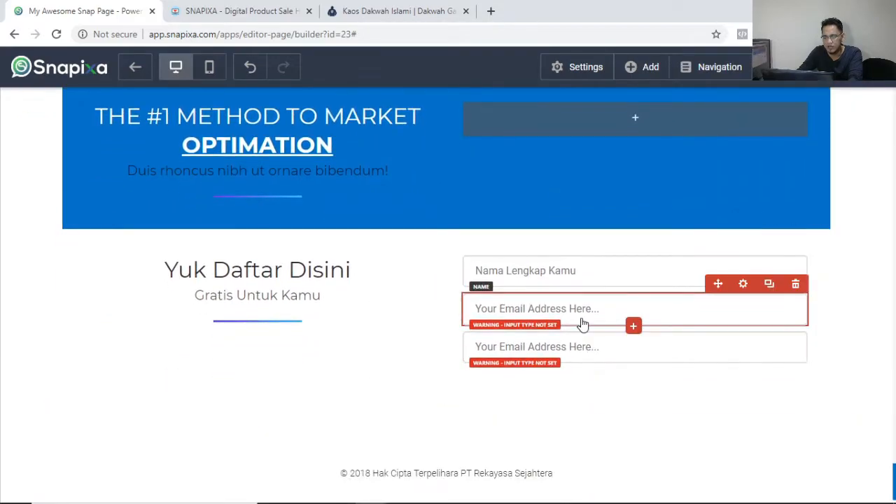
left_click(743, 284)
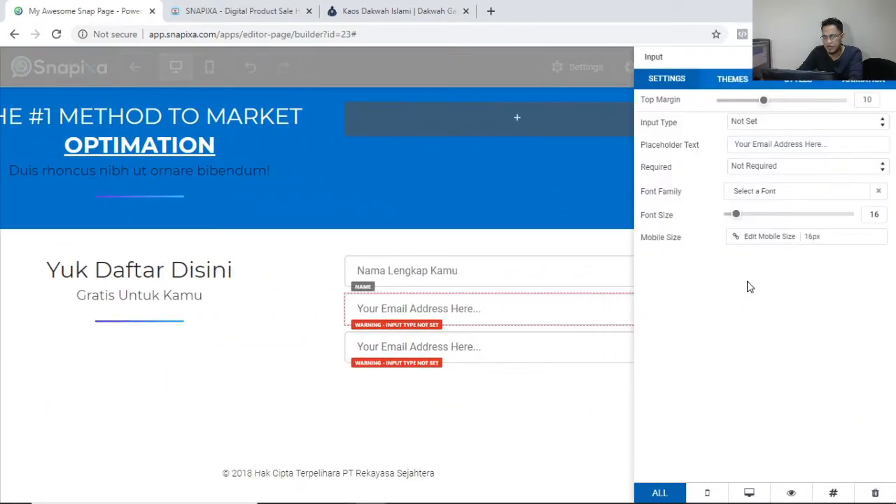
left_click(774, 122)
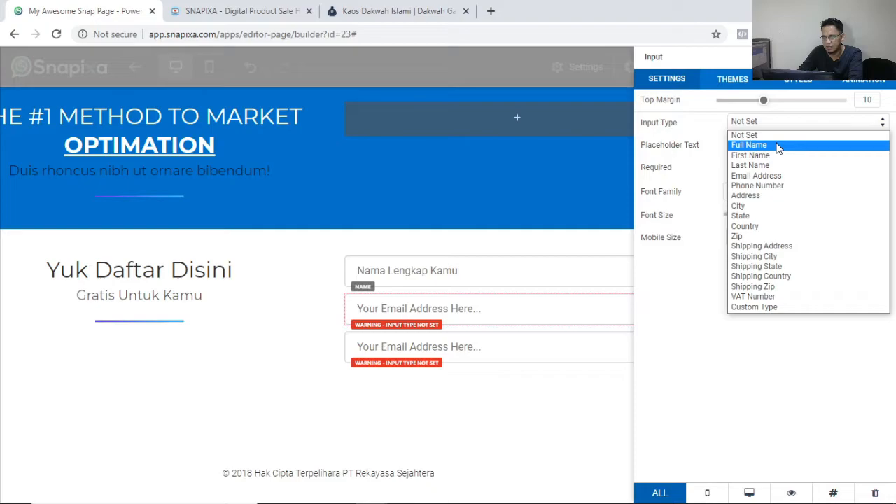
left_click(756, 175)
left_click_drag(838, 144, 670, 143)
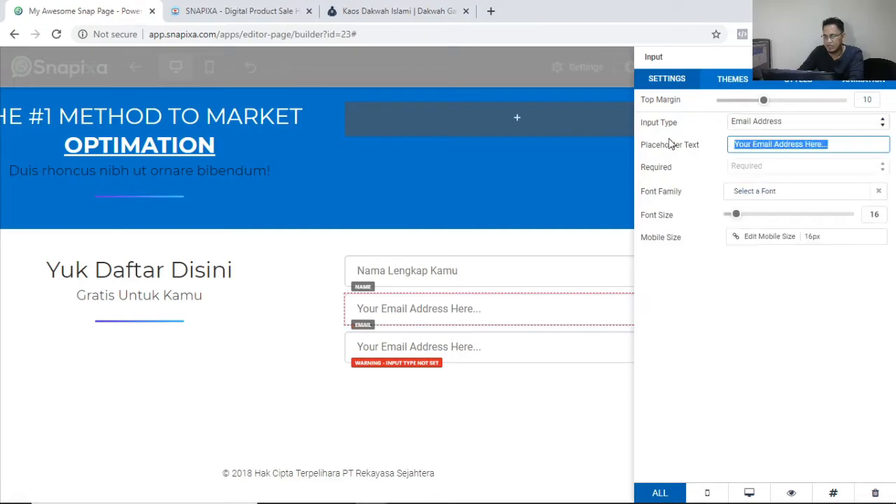
type("Email Kamu")
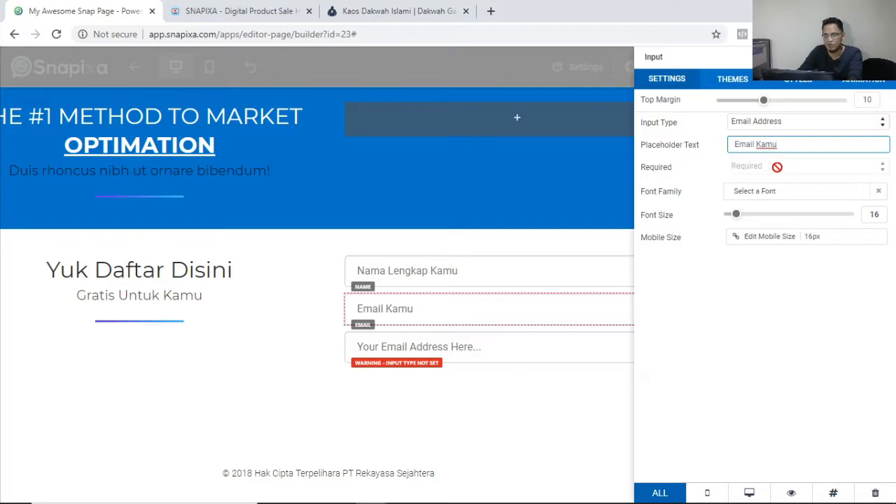
left_click(546, 222)
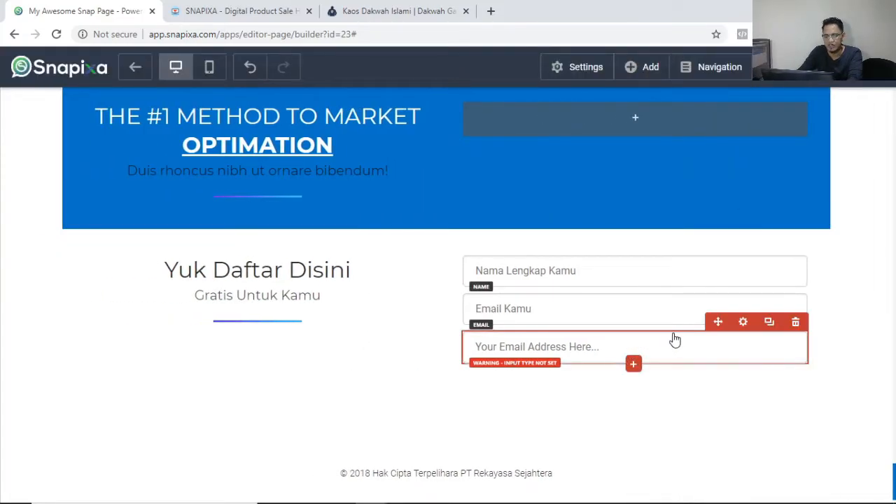
Set the third input field's type to Address and its placeholder text to "Whatsapp Kamu".
left_click(745, 324)
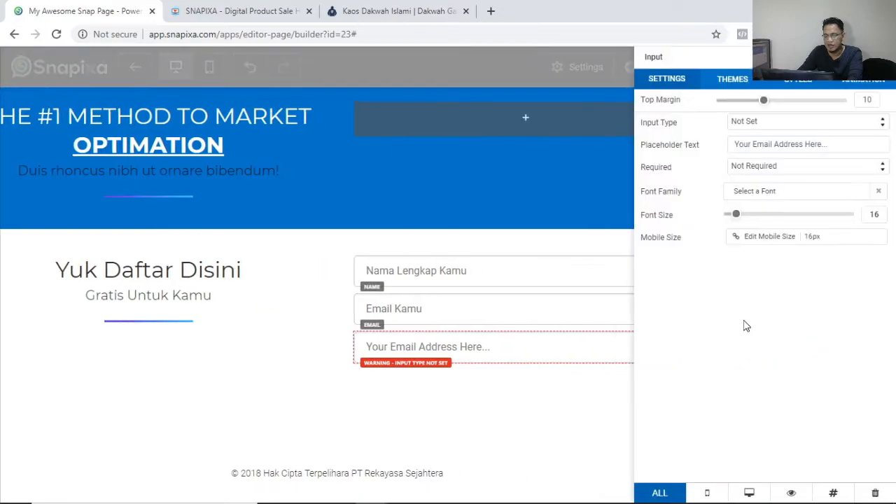
left_click(774, 124)
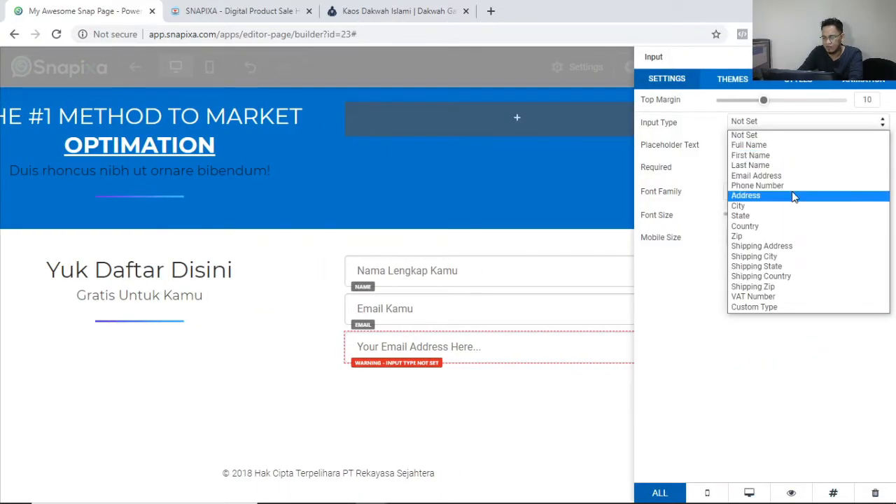
left_click(774, 195)
triple_click(784, 144)
type("Wha")
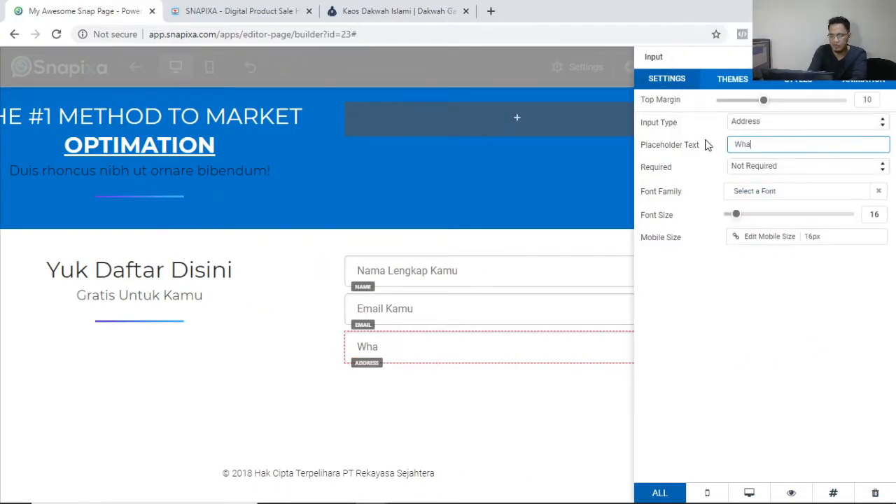
type("tsapp K")
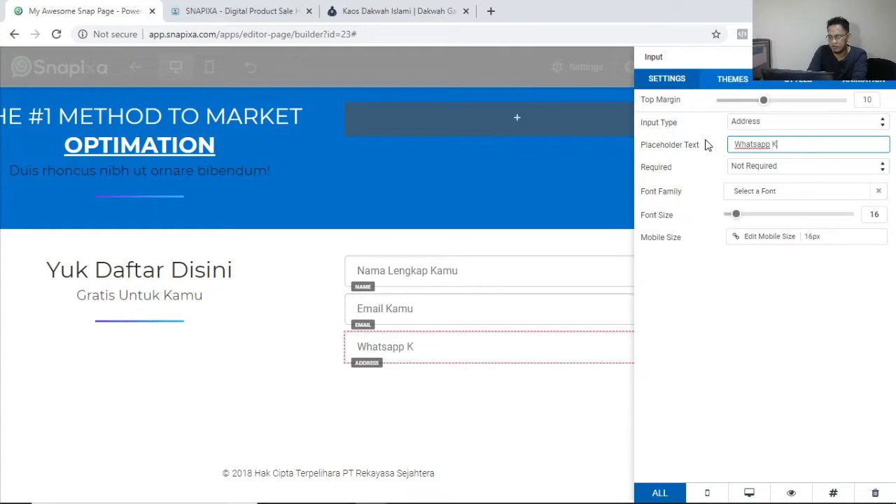
type("amu")
left_click(566, 226)
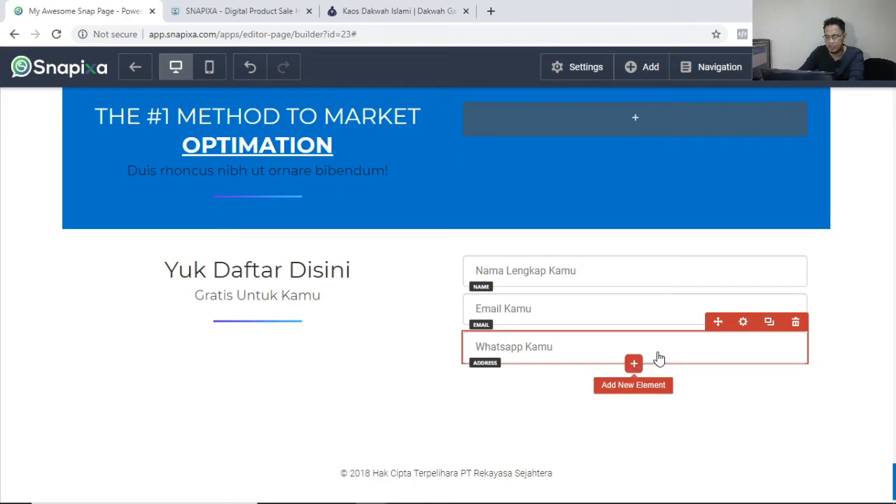
Add a Button element below the "Whatsapp Kamu" input field.
left_click(634, 364)
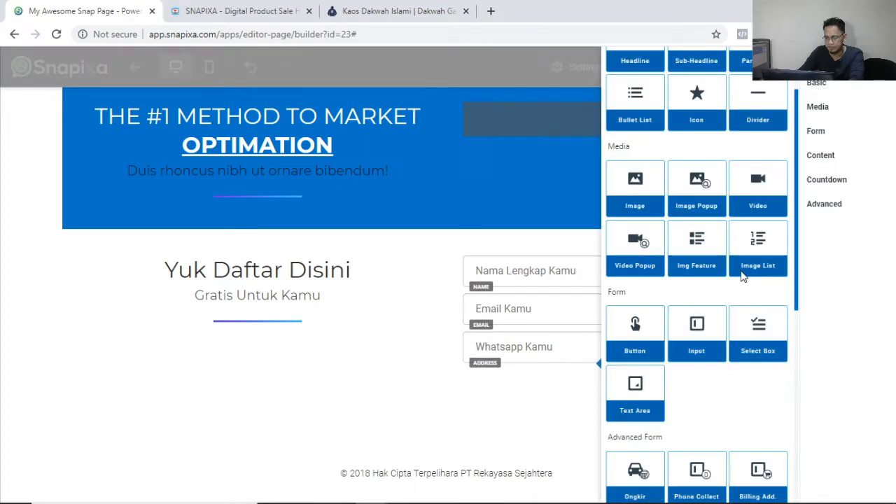
left_click(650, 338)
mouse_move(636, 400)
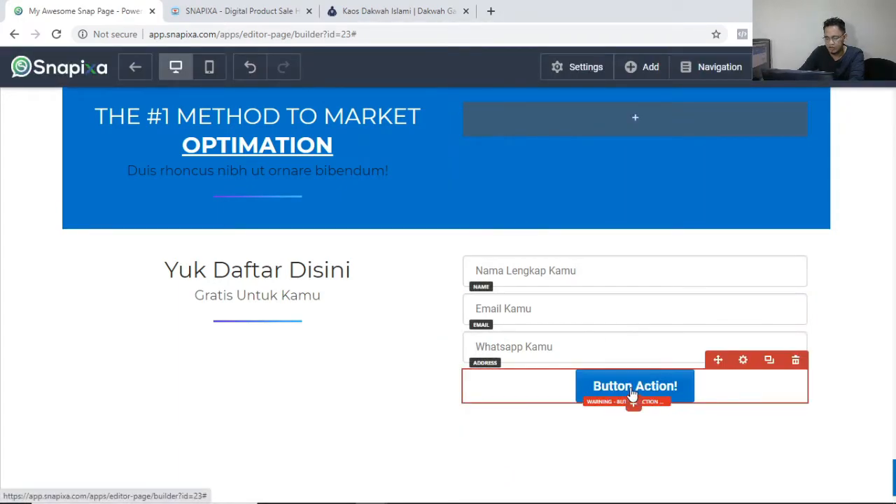
Set the new button's text to "Ya Saya Mau" and its font size to 24.
left_click(746, 364)
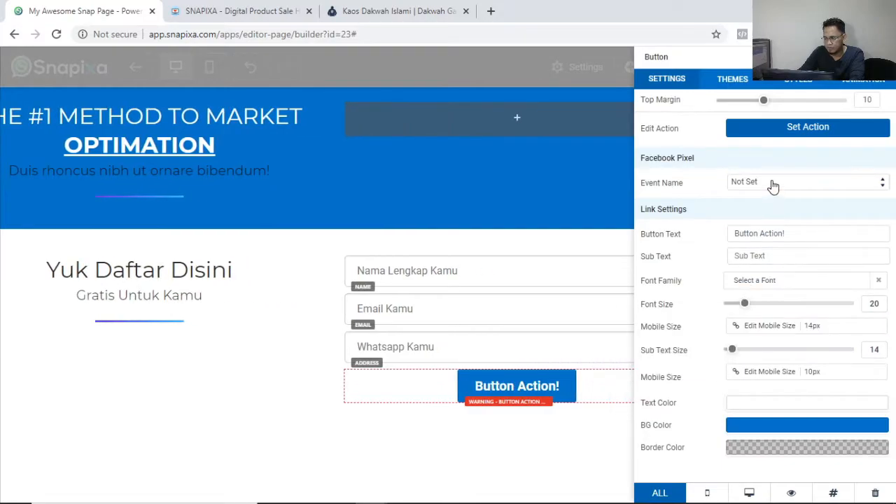
left_click_drag(808, 234, 734, 231)
type("Saya")
key("BackSpace")
key("BackSpace")
key("BackSpace")
key("BackSpace")
type("Ya")
key("BackSpace")
type("a Saya Mau")
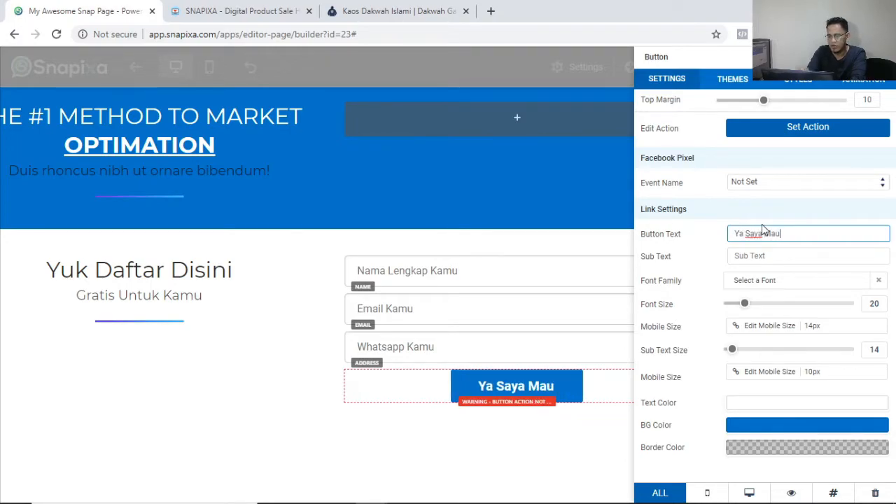
mouse_move(753, 310)
left_mouse_down()
mouse_move(812, 306)
mouse_move(753, 305)
left_mouse_up()
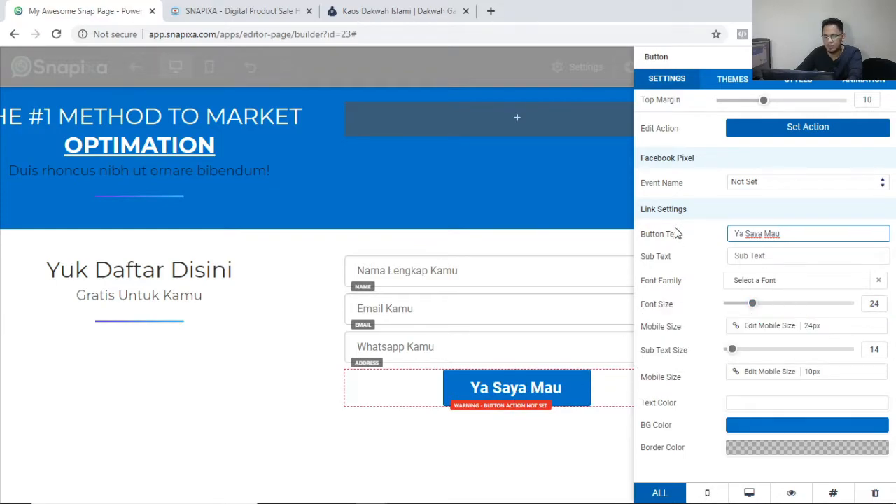
Search the icons for "hand" and place the fa-hand-o-up icon before the button's text.
left_click(786, 85)
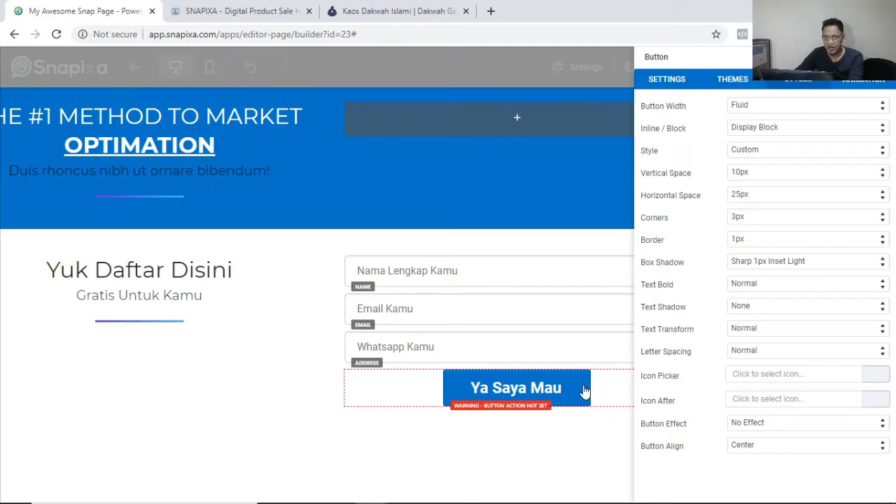
left_click(746, 373)
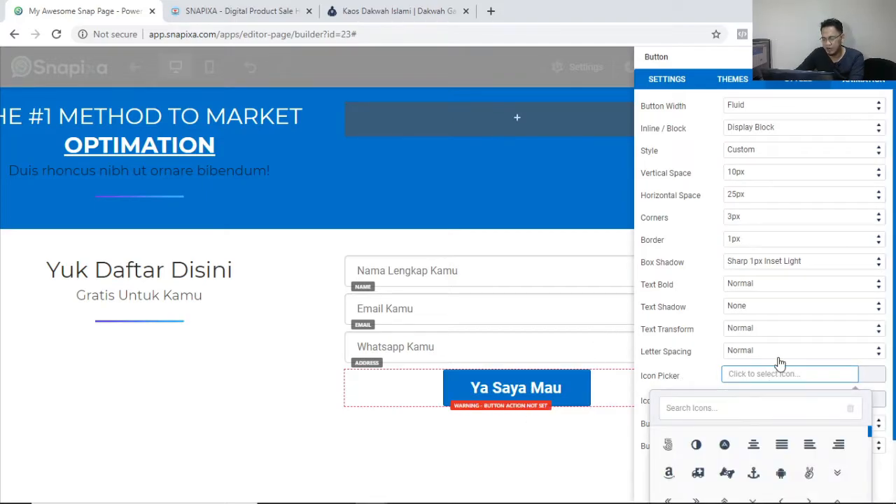
scroll(777, 364, "down", 1)
left_click(740, 329)
type("hand")
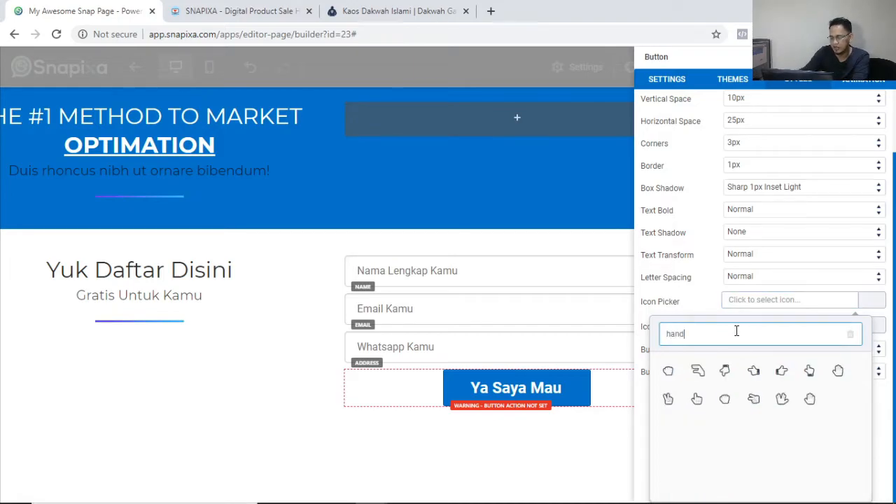
left_click(810, 372)
Search the icons for "hand" again and place the same upward-pointing hand icon after the button's text.
left_click(751, 396)
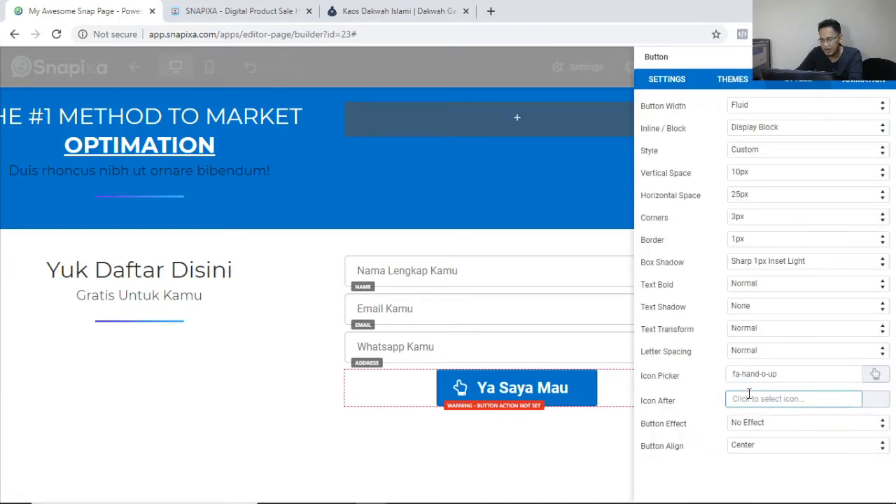
left_click(739, 432)
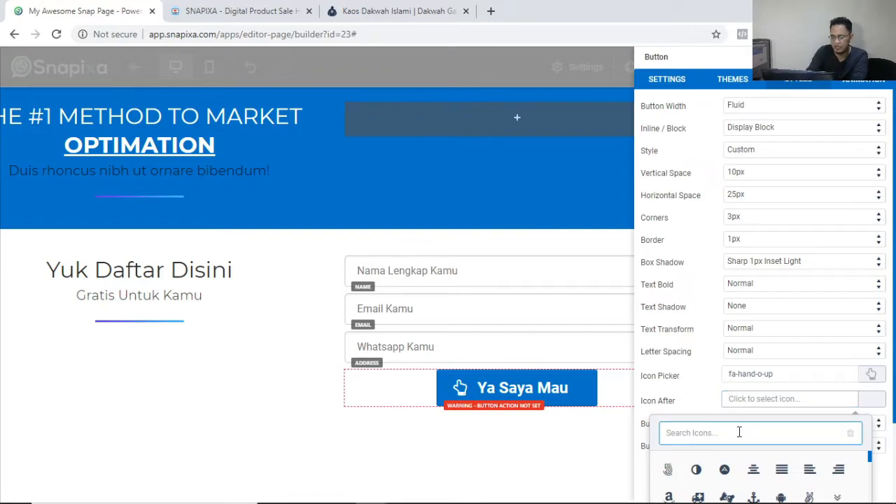
type("hand")
scroll(770, 420, "down", 2)
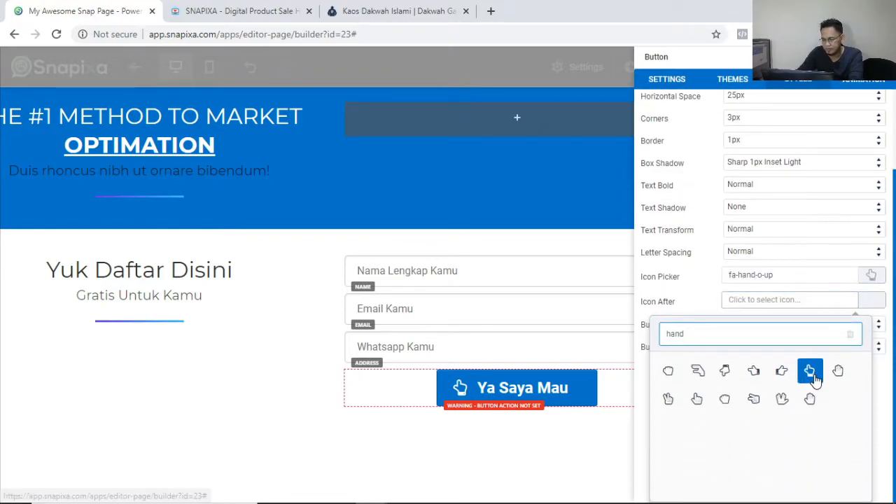
left_click(810, 372)
left_click(240, 356)
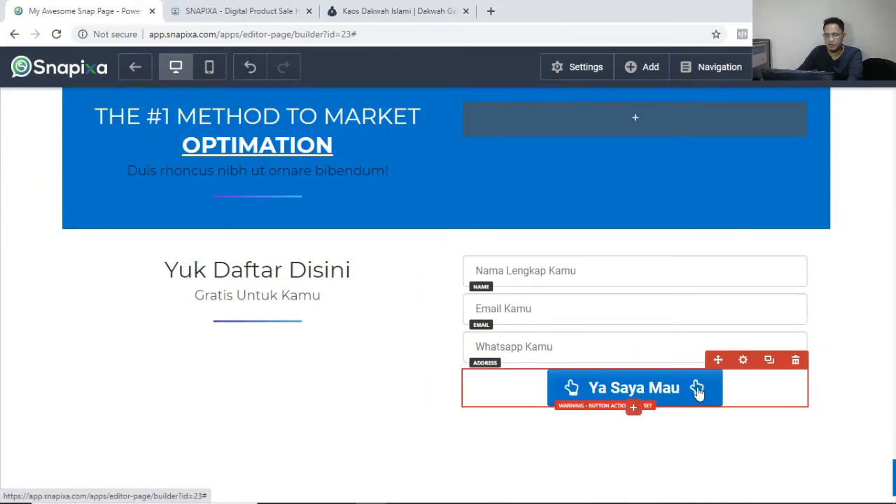
Try several swatches for the "Ya Saya Mau" button's background and choose the blue from the conversion colors.
left_click(743, 360)
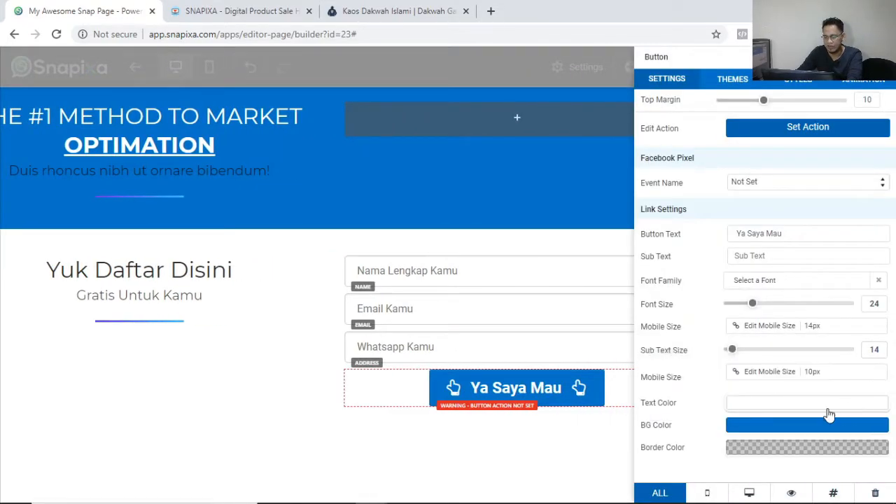
left_click(752, 426)
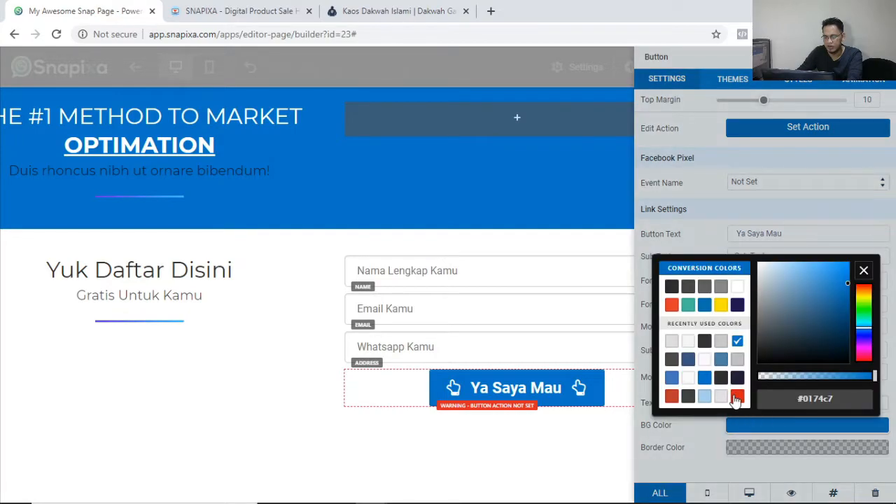
left_click(737, 396)
left_click(704, 359)
left_click(737, 359)
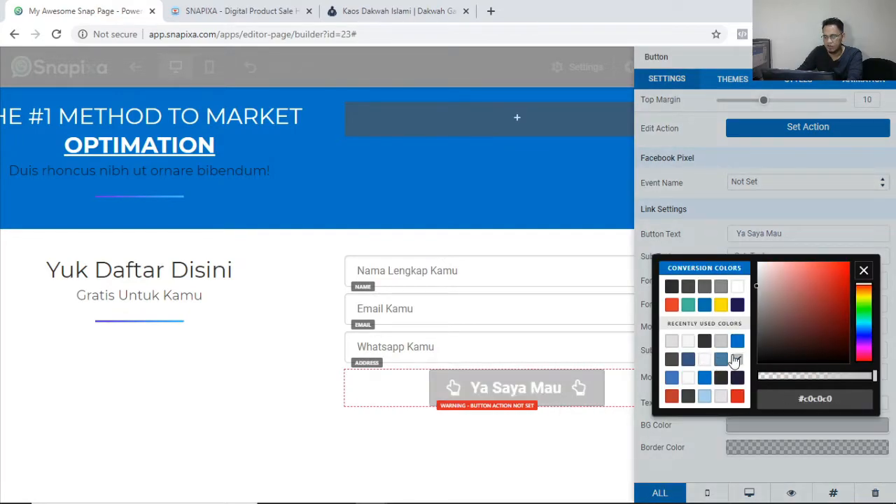
left_click(721, 360)
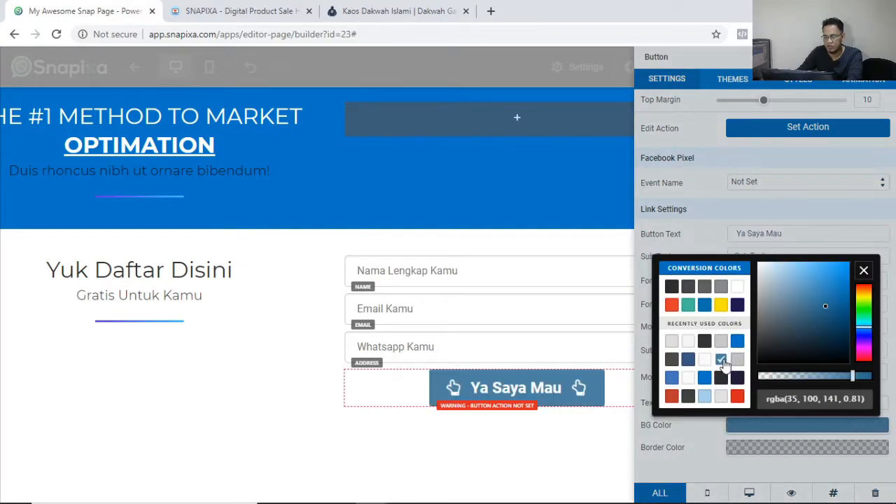
left_click(705, 306)
left_click(486, 235)
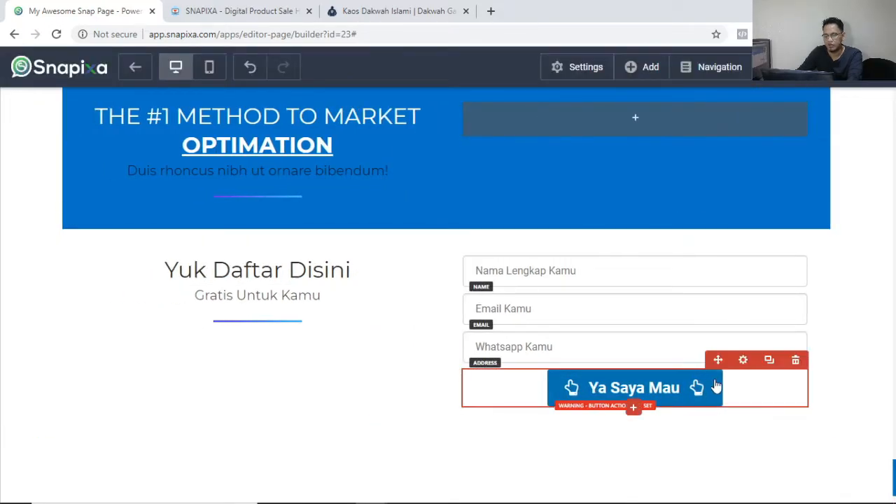
Set the "Ya Saya Mau" button's action to Submit the Form / Page.
left_click(743, 359)
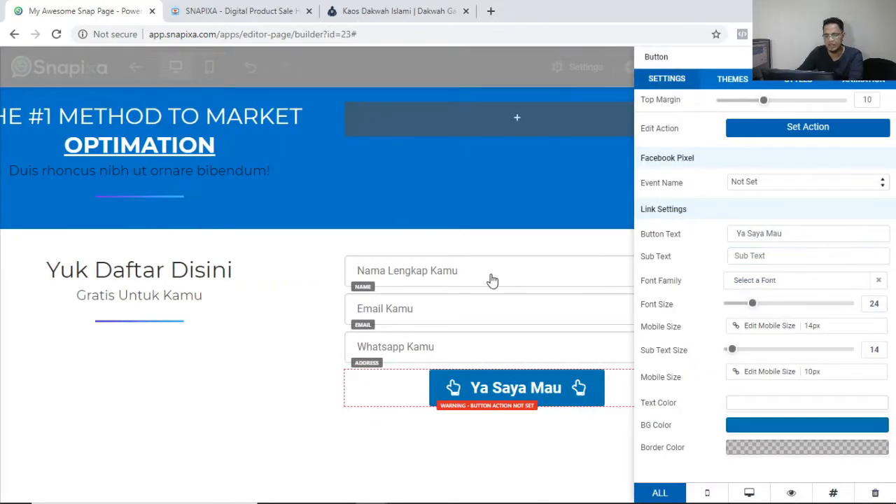
left_click(406, 242)
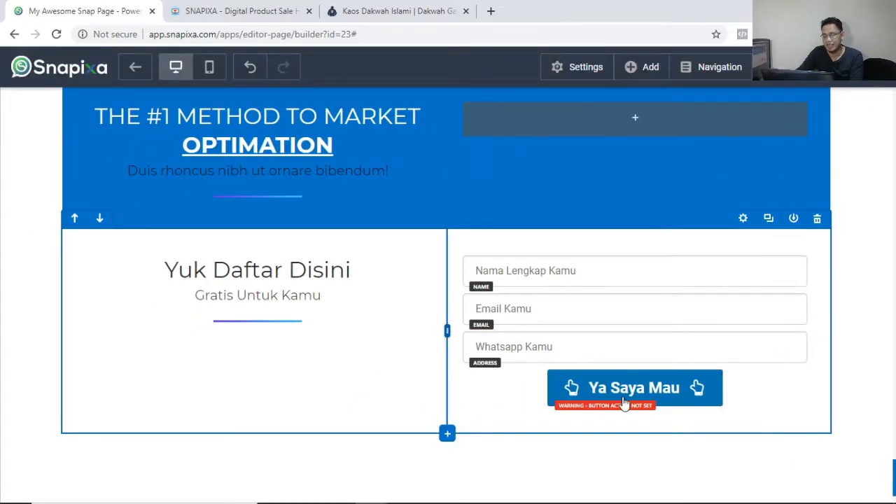
mouse_move(611, 405)
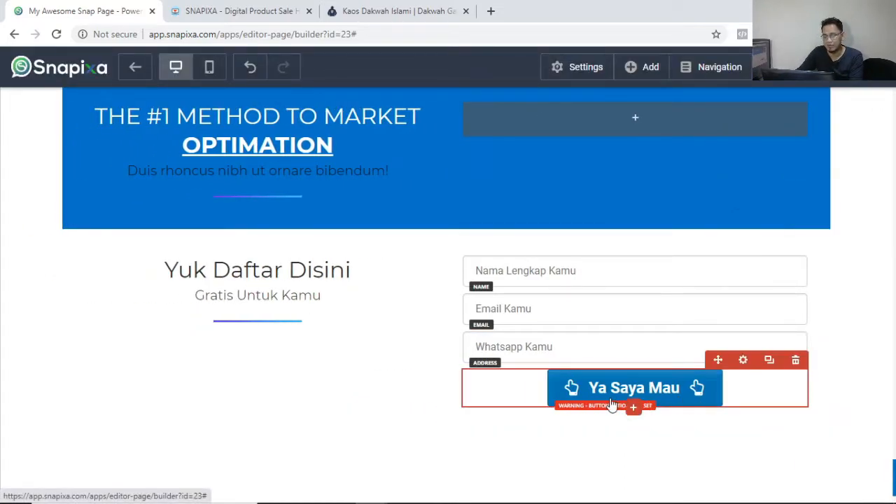
left_click(743, 360)
left_click(769, 128)
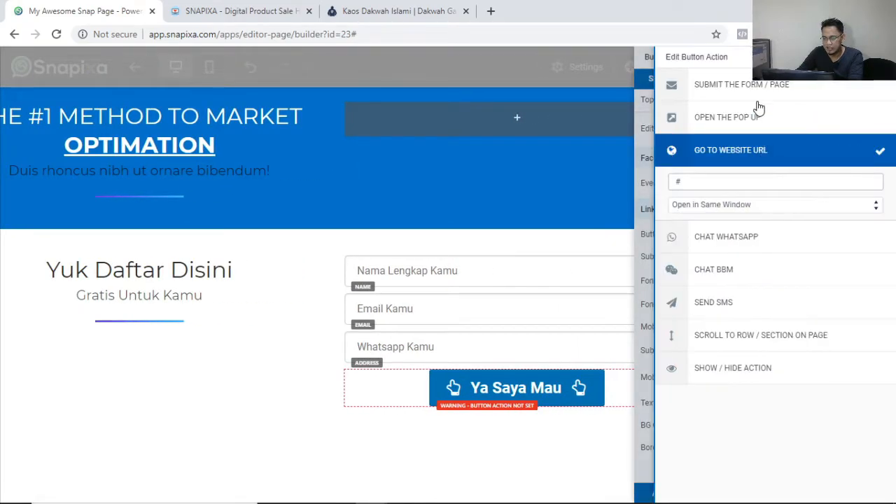
left_click(758, 89)
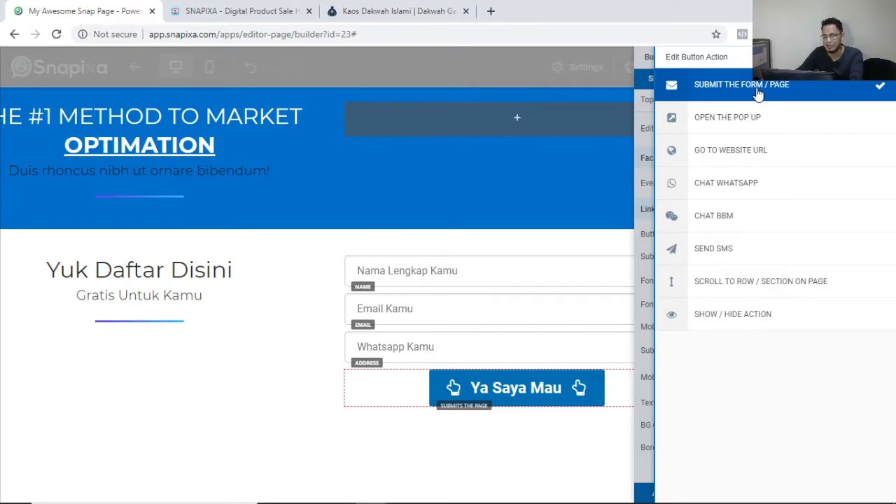
left_click(556, 189)
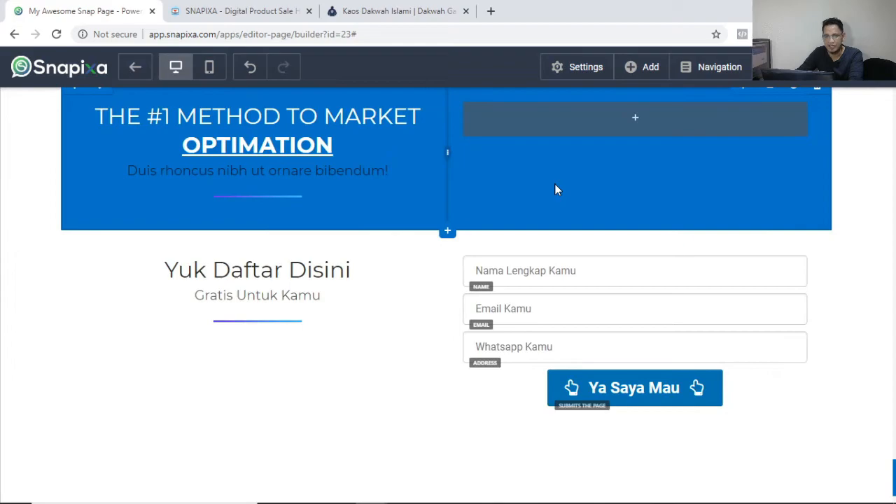
Connect the page's auto responder integration to Kirim Email, with the action Add To List and the list Kaos Dakwah Katalog.
left_click(578, 68)
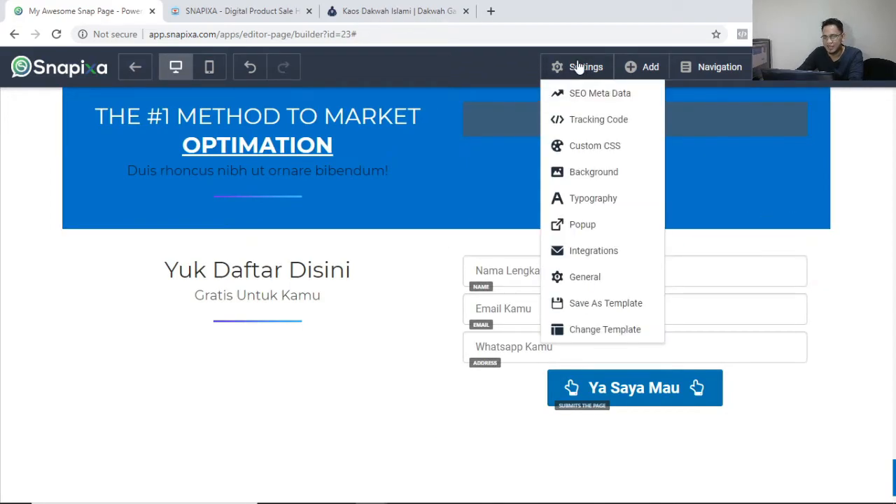
left_click(590, 254)
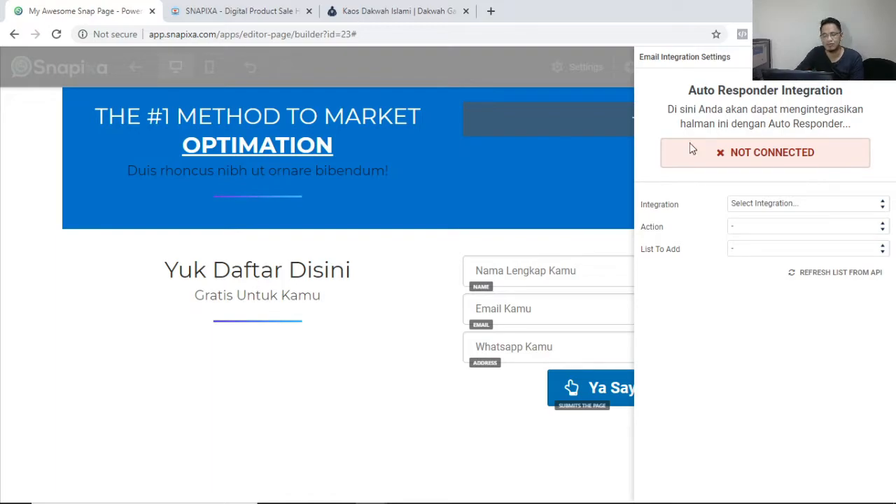
left_click(765, 204)
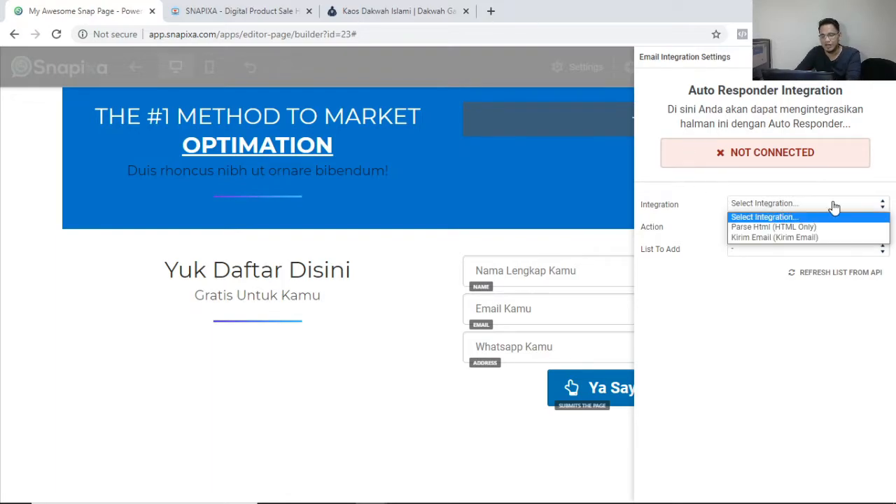
left_click(789, 238)
left_click(750, 227)
left_click(769, 250)
left_click(780, 248)
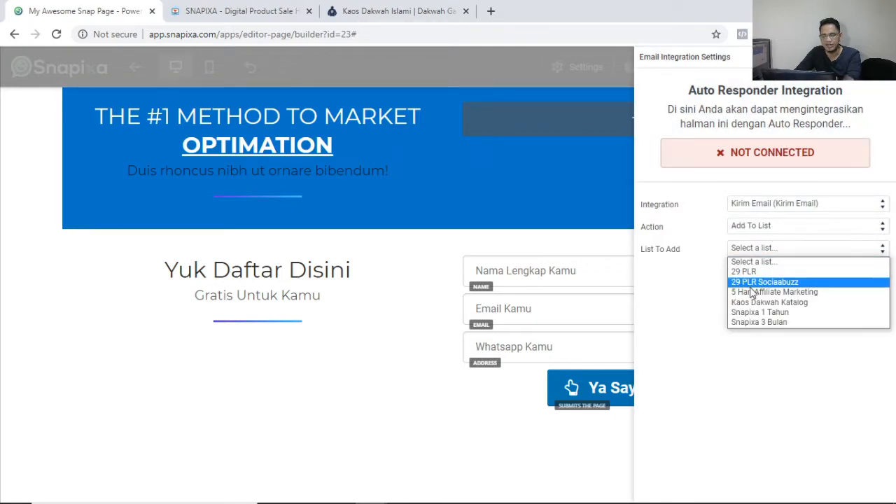
left_click(799, 306)
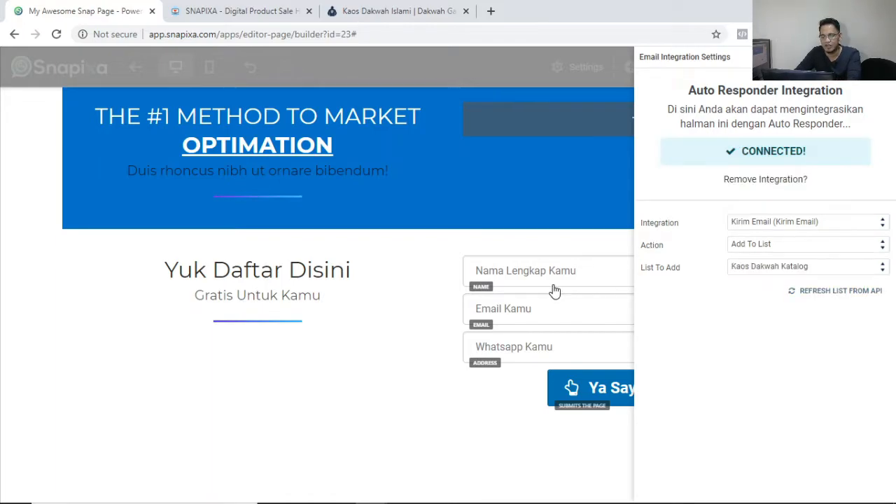
left_click(411, 231)
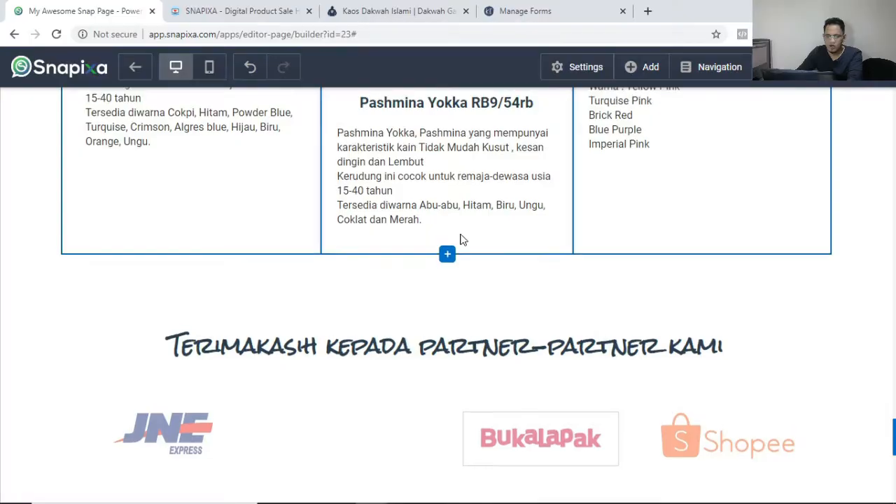
Leave the Kaos - Katalog page editor for its page overview, accepting that changes may not be saved.
scroll(199, 241, "up", 4)
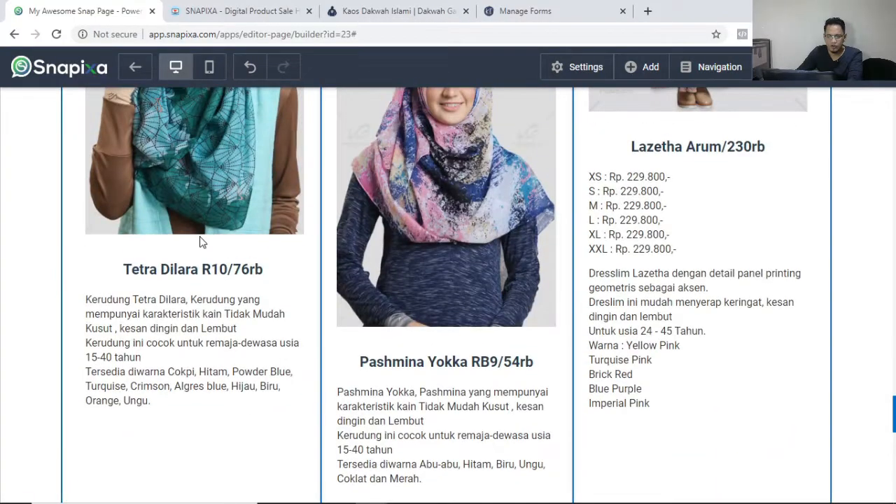
scroll(200, 242, "up", 20)
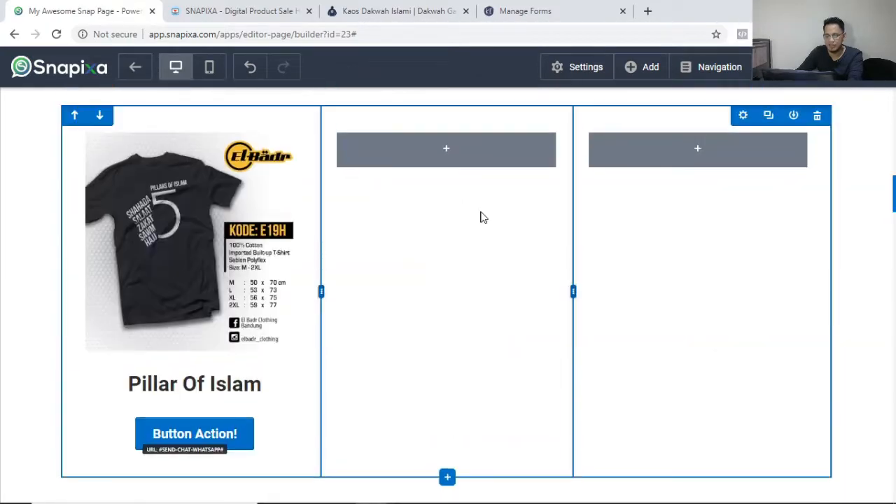
scroll(480, 217, "up", 15)
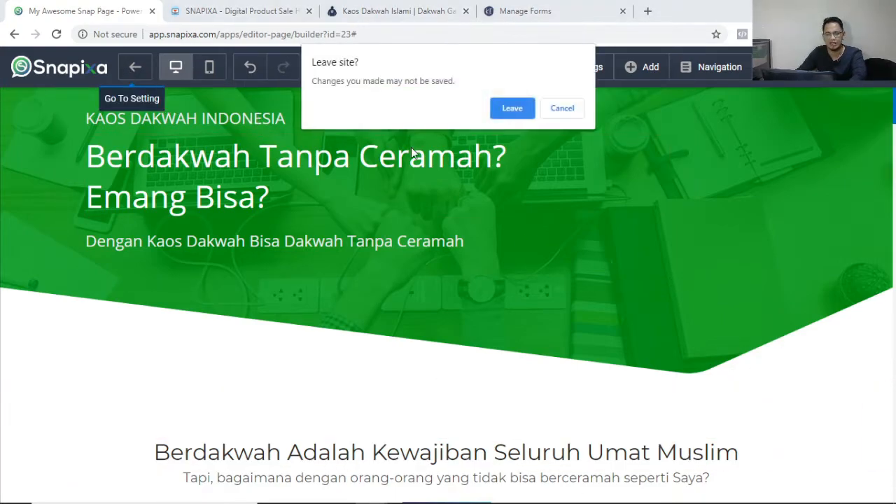
left_click(512, 108)
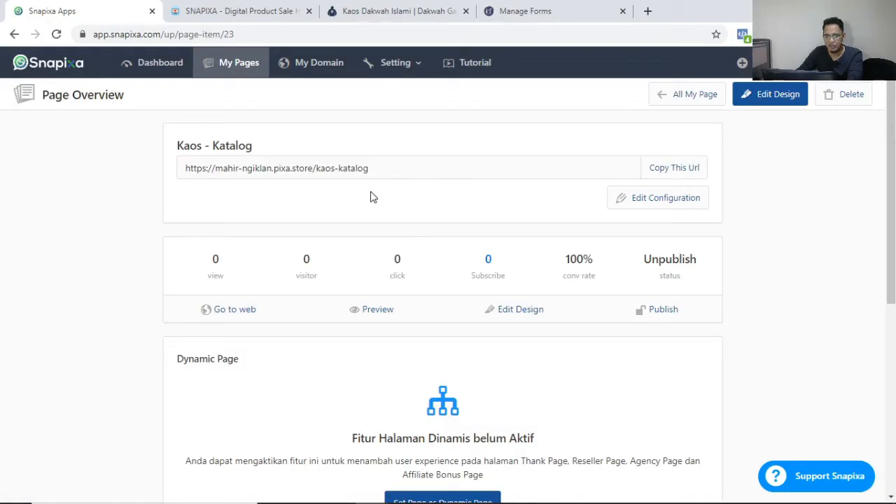
Open the design of the existing Kaos Dakwah page from the list of pages and preview it.
left_click(222, 73)
scroll(434, 330, "down", 5)
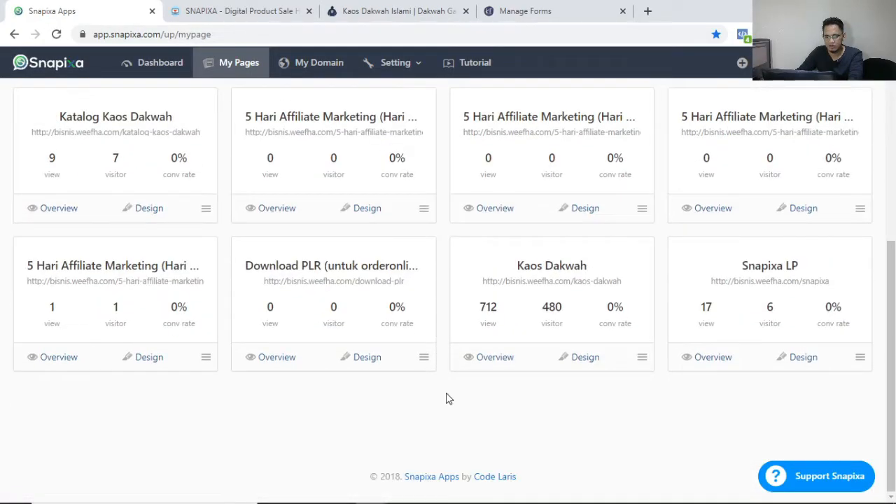
left_click(586, 361)
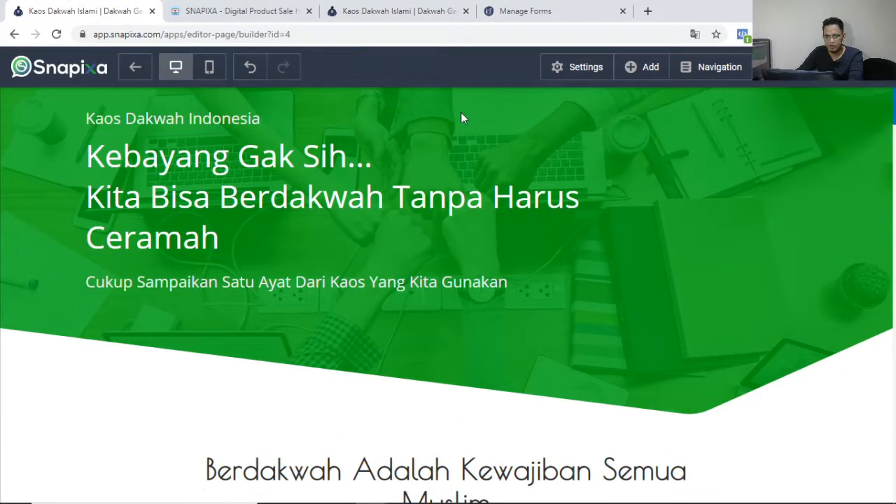
left_click(210, 66)
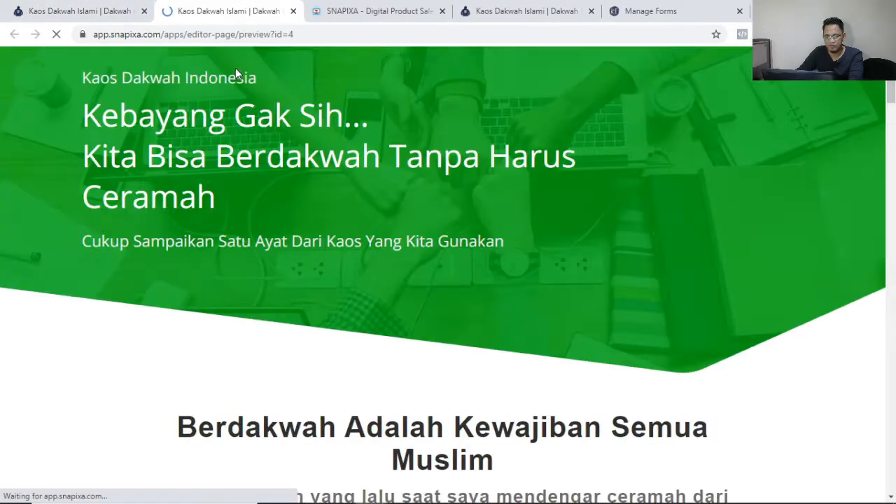
Skim the whole Kaos Dakwah preview, then examine its hero, introduction and "Apa Itu Kaos Dakwah??" sales copy.
scroll(566, 270, "down", 16)
scroll(568, 280, "down", 20)
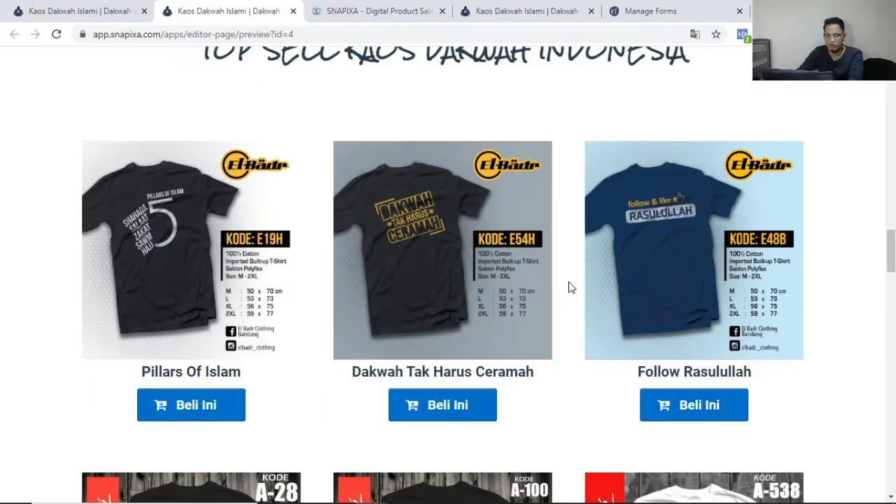
scroll(585, 269, "up", 20)
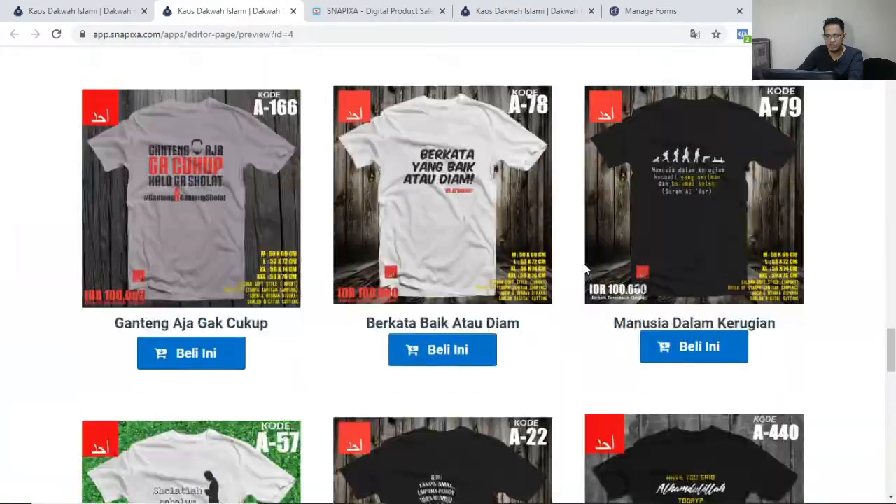
scroll(586, 269, "up", 10)
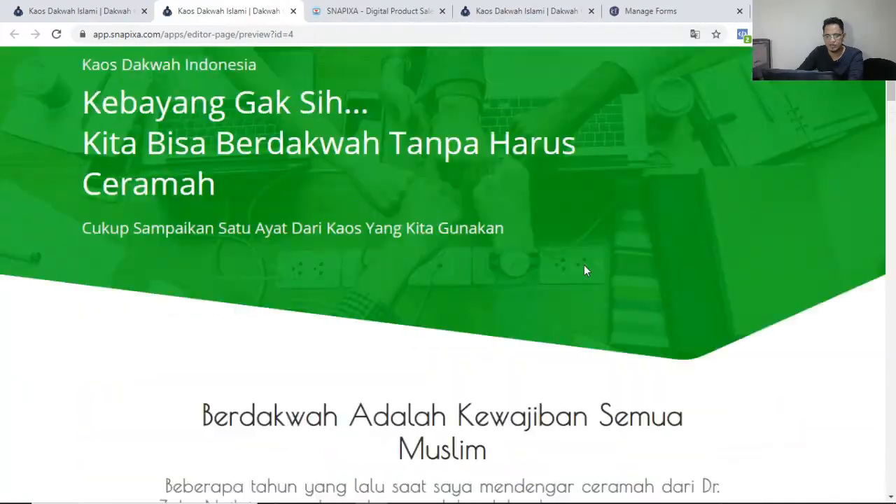
scroll(700, 334, "down", 4)
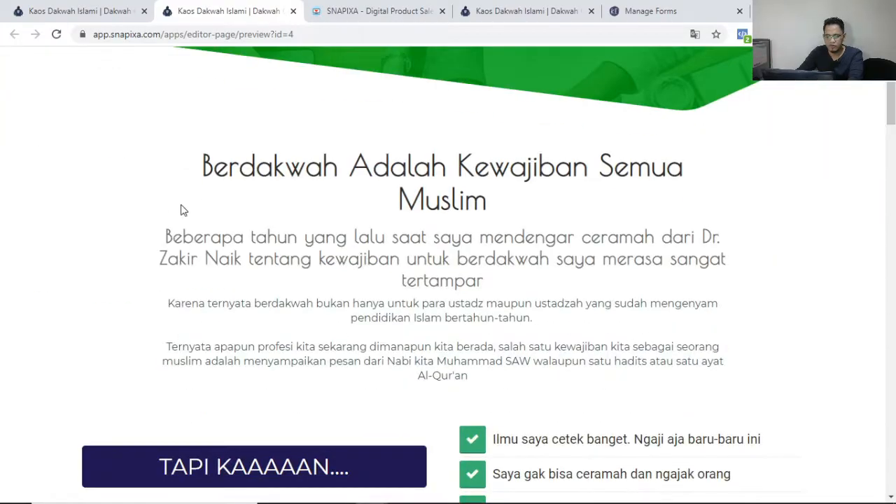
scroll(416, 182, "down", 10)
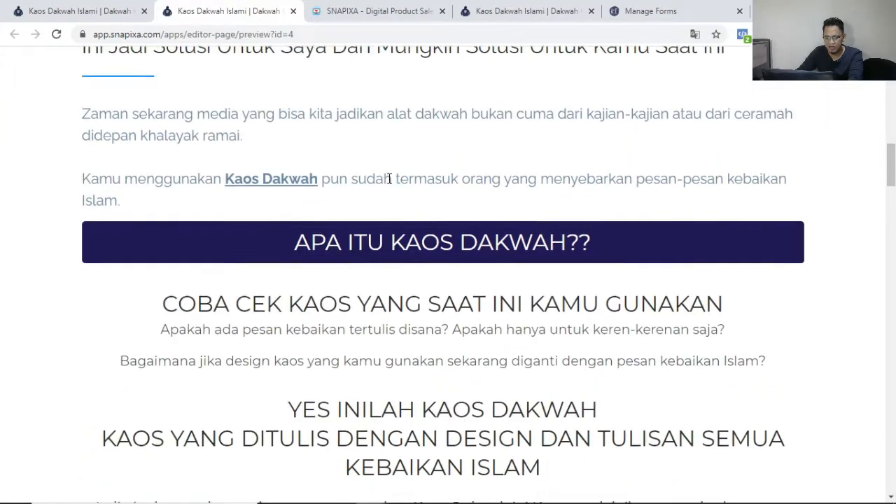
scroll(476, 242, "up", 4)
scroll(476, 242, "up", 3)
scroll(566, 270, "down", 5)
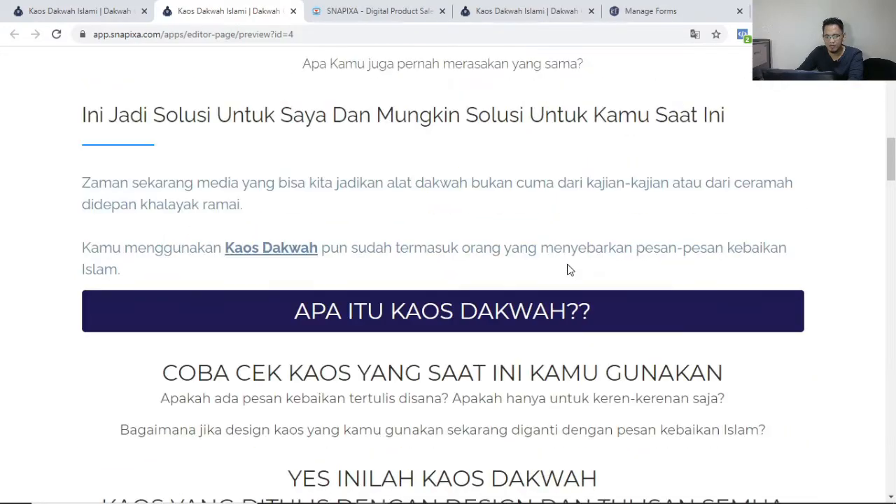
scroll(193, 273, "down", 1)
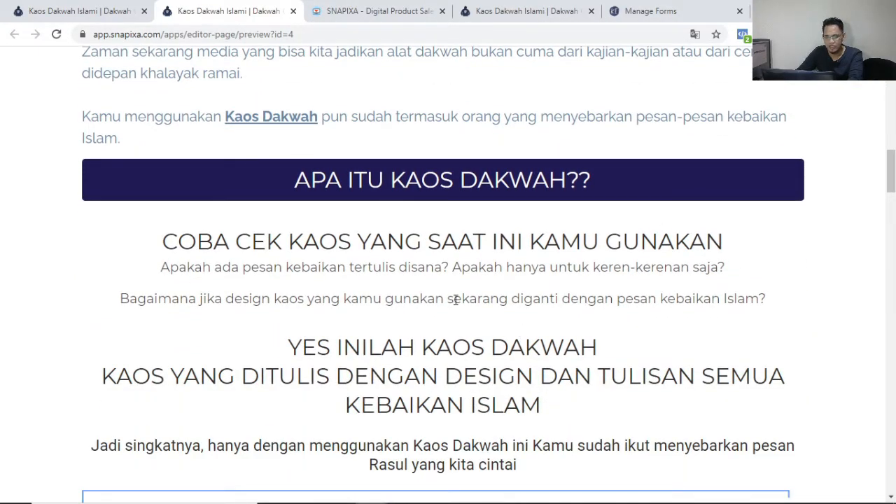
scroll(623, 244, "down", 8)
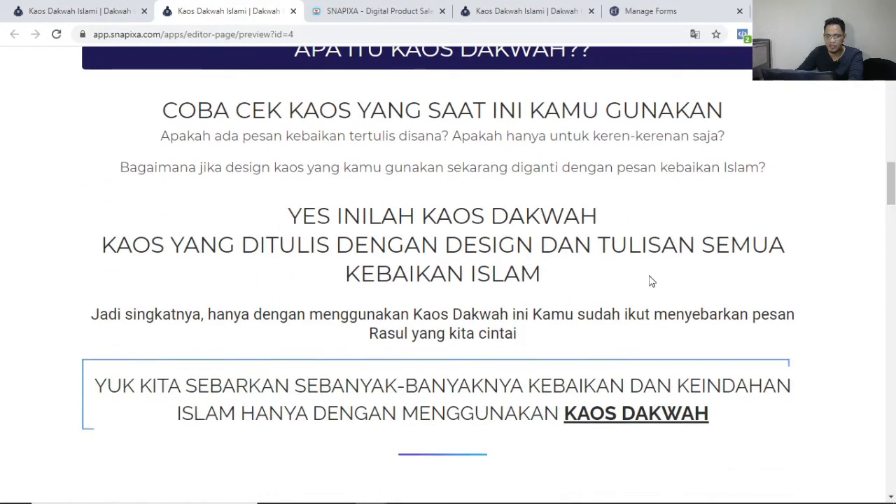
Examine the preview's top-sell T-shirt catalogue with its "Beli Ini" buttons and the "Dapatkan Katalog Lengkap Kami" sign-up form.
scroll(540, 183, "down", 3)
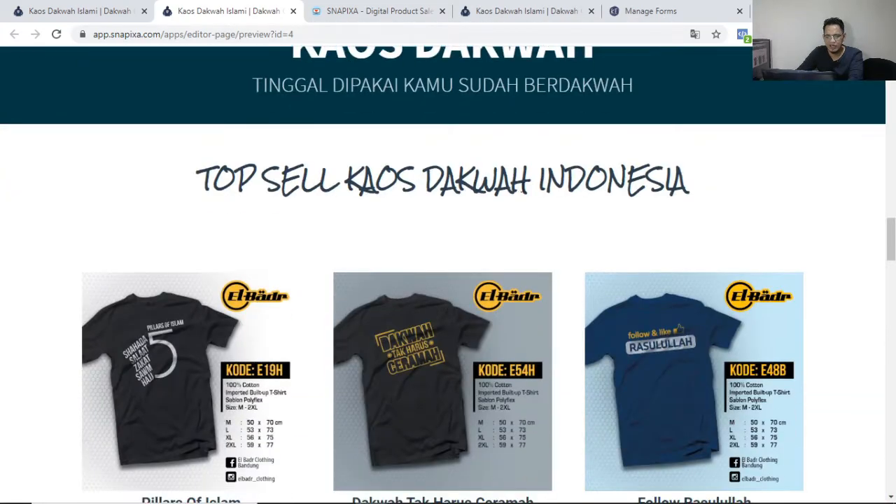
scroll(284, 152, "down", 2)
scroll(329, 231, "down", 4)
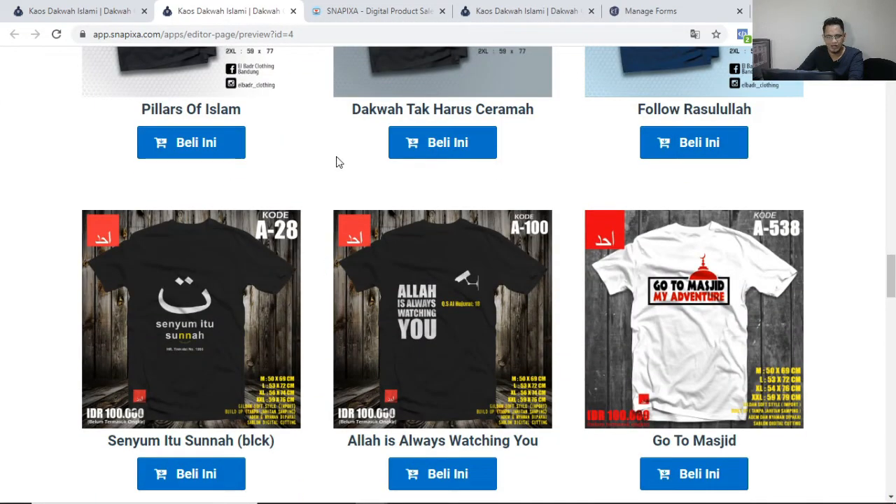
scroll(336, 160, "down", 20)
scroll(308, 189, "down", 5)
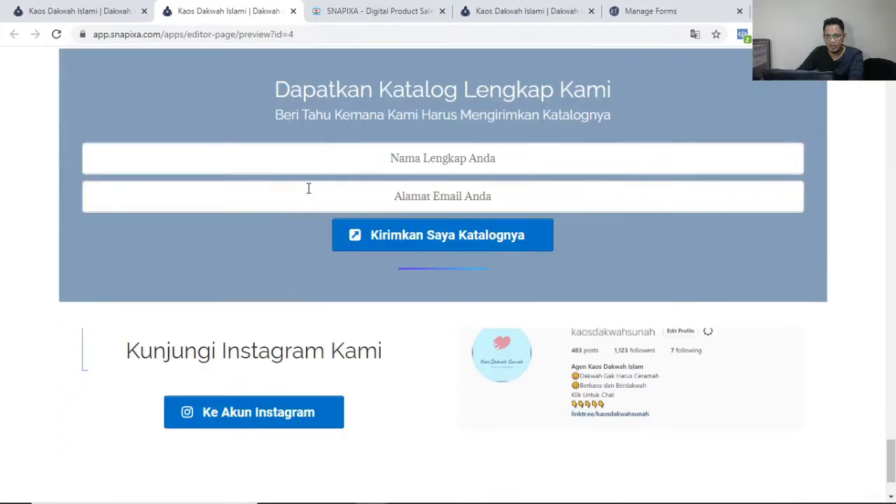
scroll(308, 188, "up", 3)
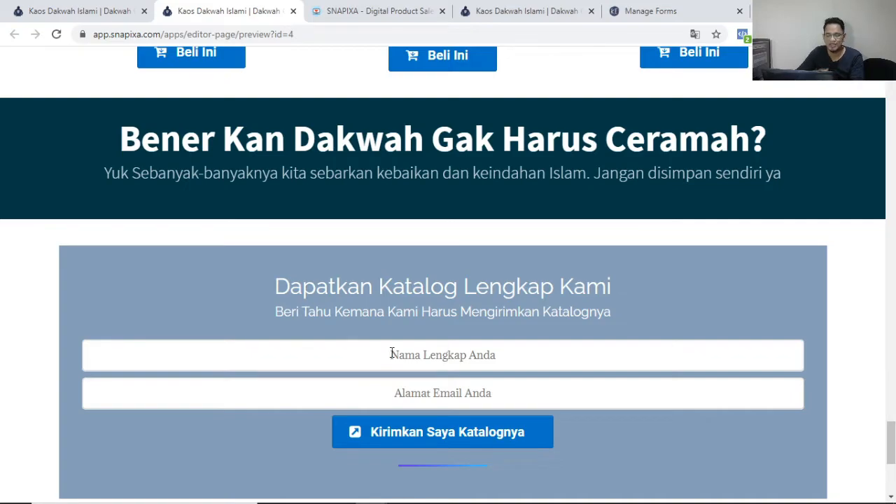
Switch to Kirim.Email, dismiss the password-saving prompt and review the subscribers of the Kaos Dakwah Katalog list.
left_click(641, 15)
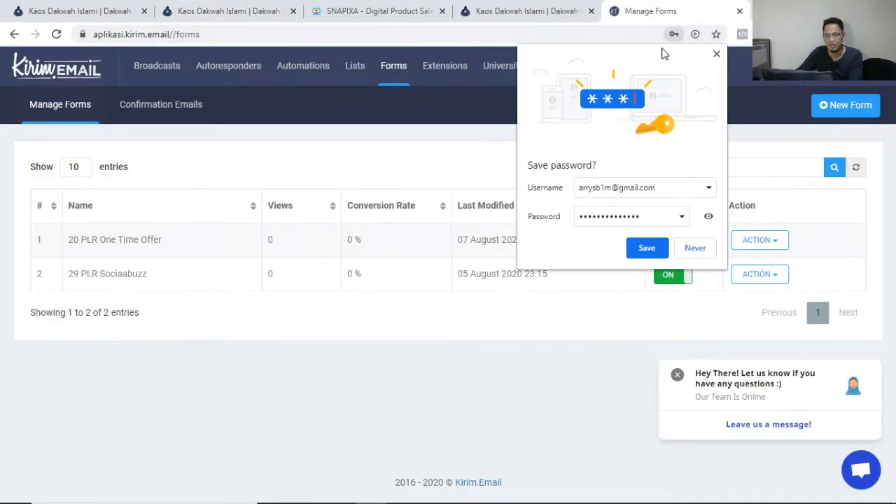
left_click(717, 54)
left_click(358, 73)
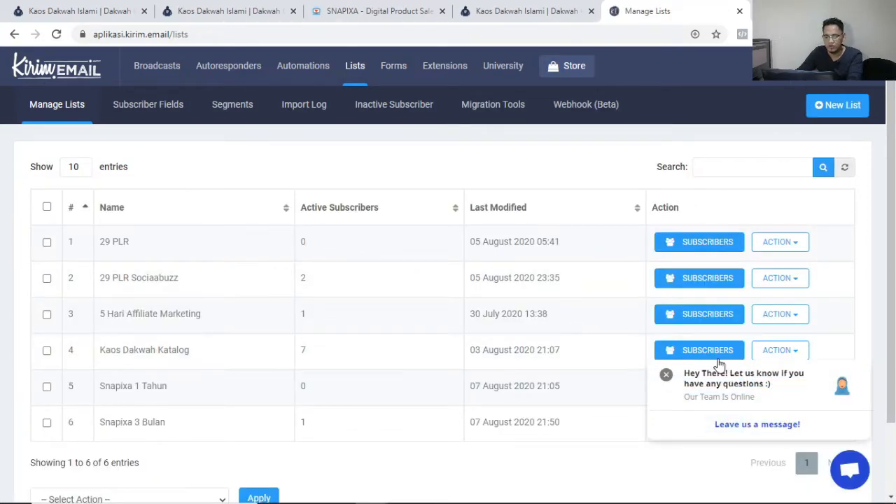
left_click(714, 350)
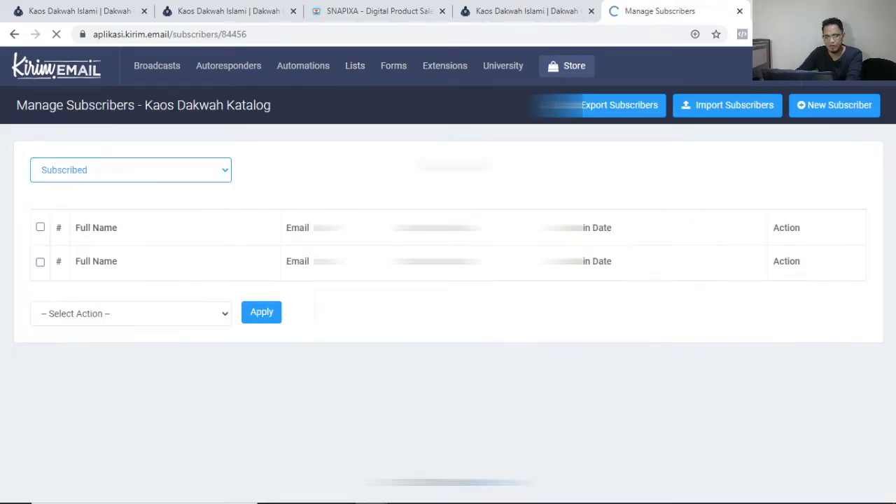
scroll(198, 287, "down", 1)
scroll(198, 287, "down", 3)
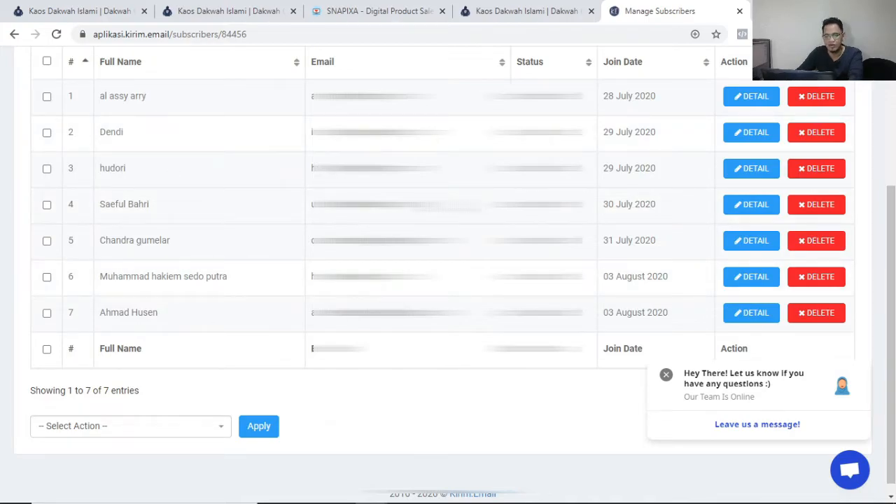
scroll(146, 266, "up", 2)
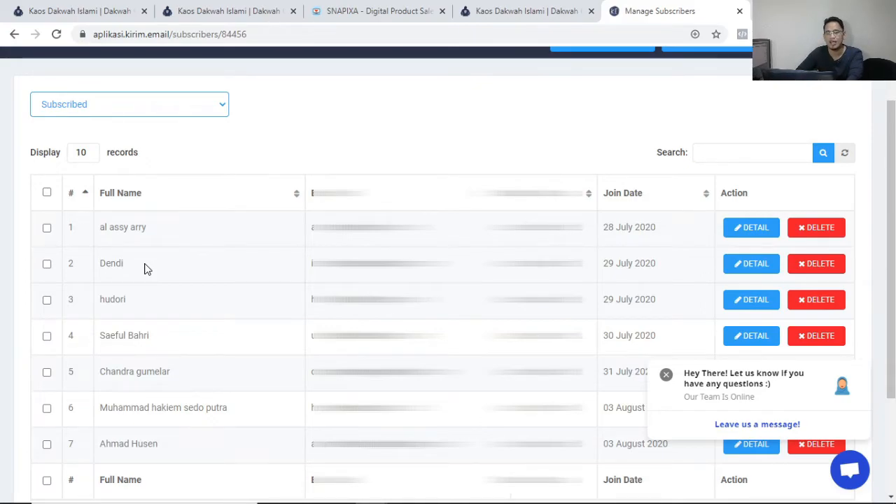
Return to the Kaos Dakwah preview in Snapixa and look over its Instagram and footer sections, ending at the hero.
left_click(216, 4)
left_click(677, 84)
scroll(297, 365, "down", 4)
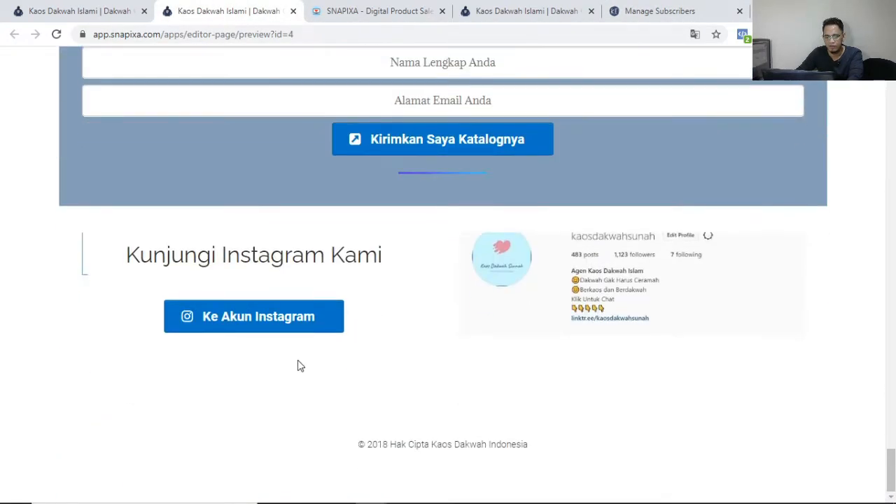
scroll(570, 294, "up", 20)
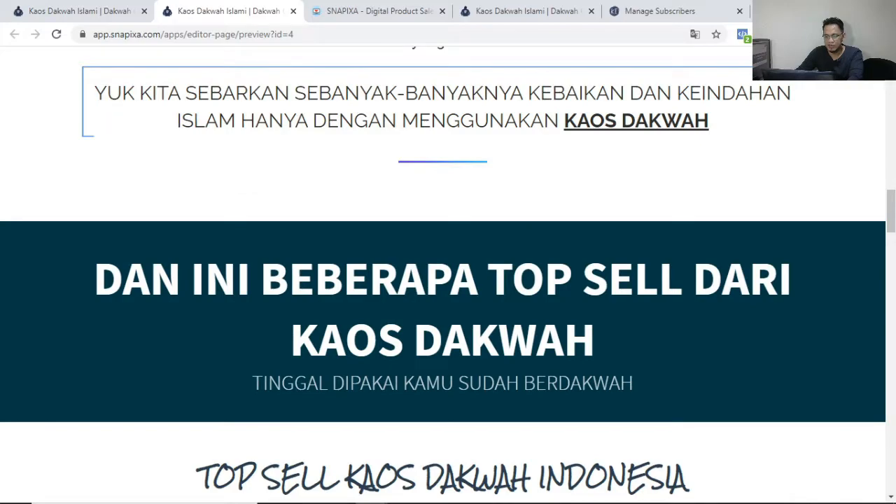
left_click_drag(890, 228, 890, 93)
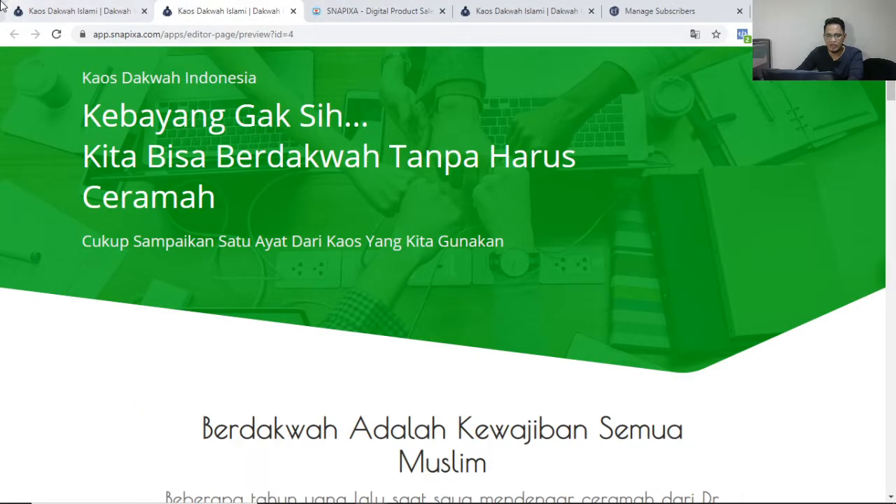
Return to the Kaos Dakwah page editor and review the Facebook Pixel and Google Analytics fields in the general settings.
left_click(80, 11)
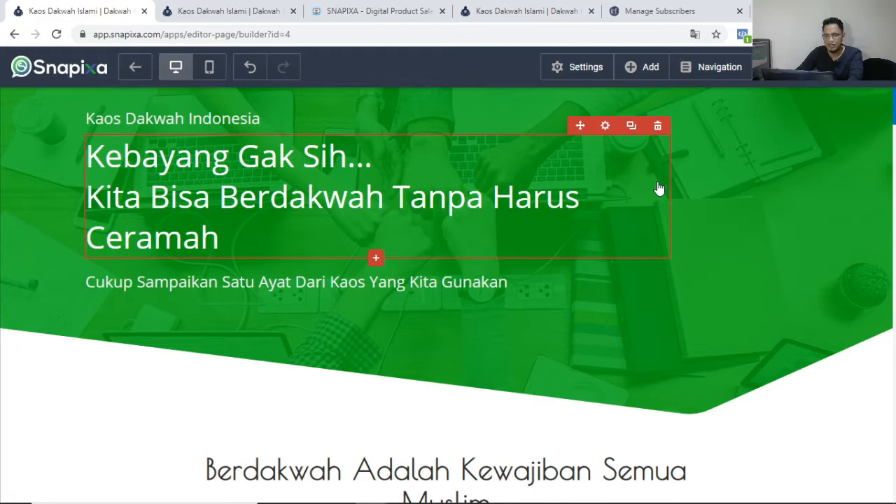
left_click(588, 68)
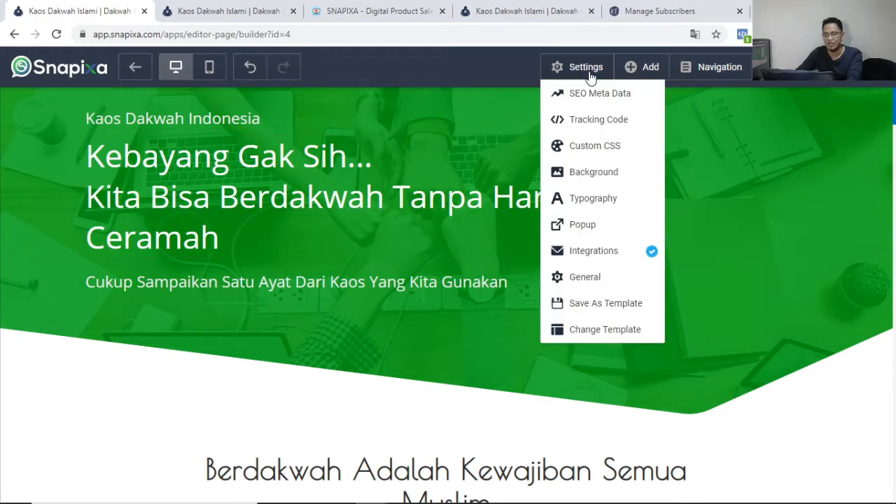
left_click(614, 280)
left_click(784, 150)
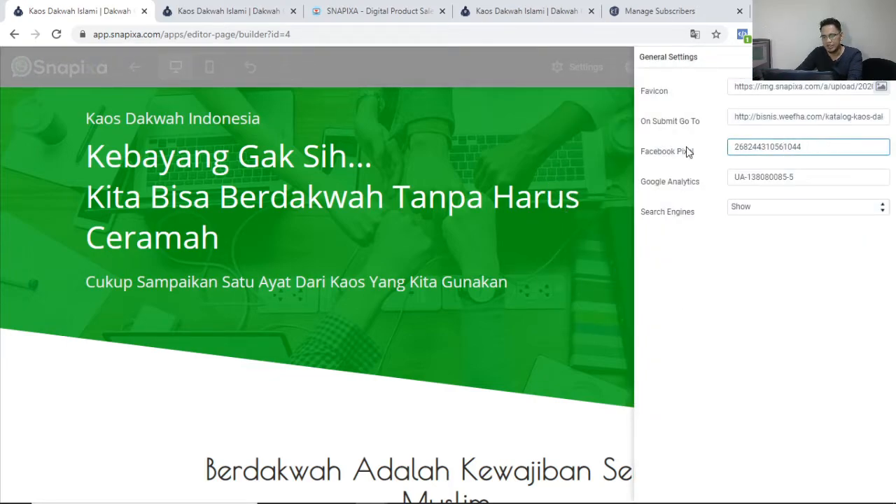
left_click(820, 180)
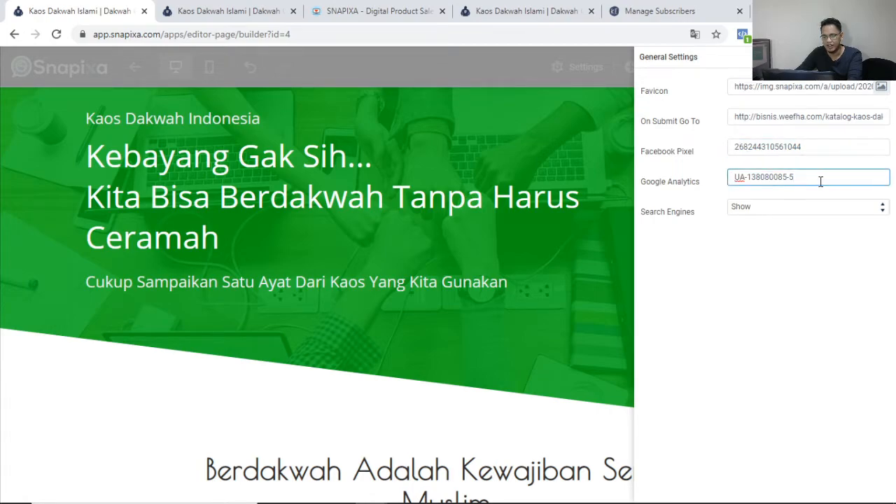
left_click(770, 306)
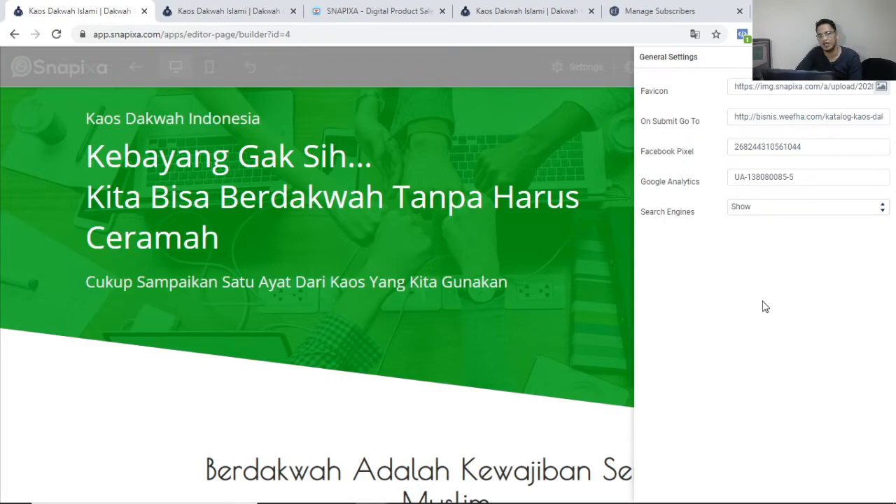
left_click(522, 245)
Look through the page down to the T-shirt catalogue and examine the WhatsApp link on the Pillars Of Islam "Beli Ini" button.
scroll(358, 219, "down", 10)
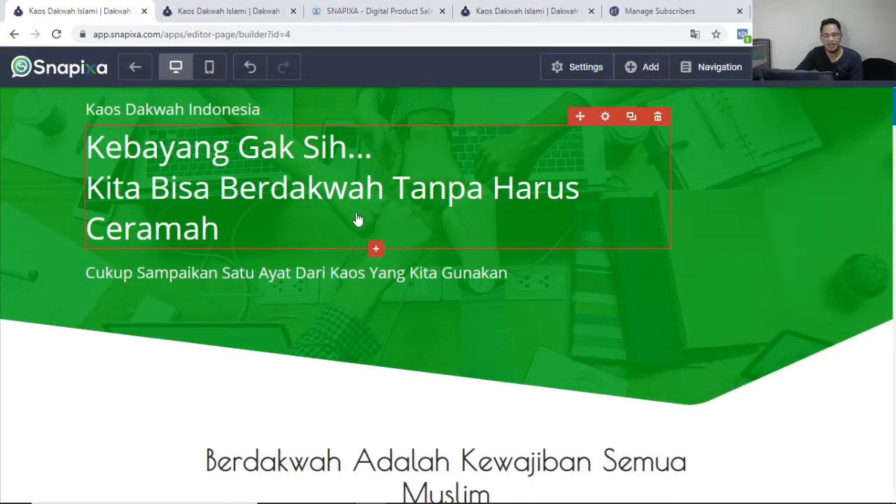
scroll(357, 218, "down", 9)
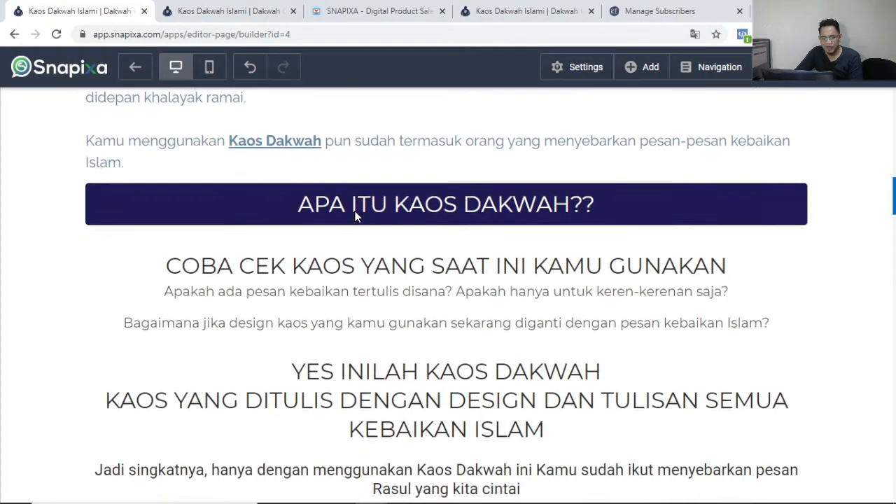
scroll(354, 214, "down", 10)
scroll(336, 250, "up", 4)
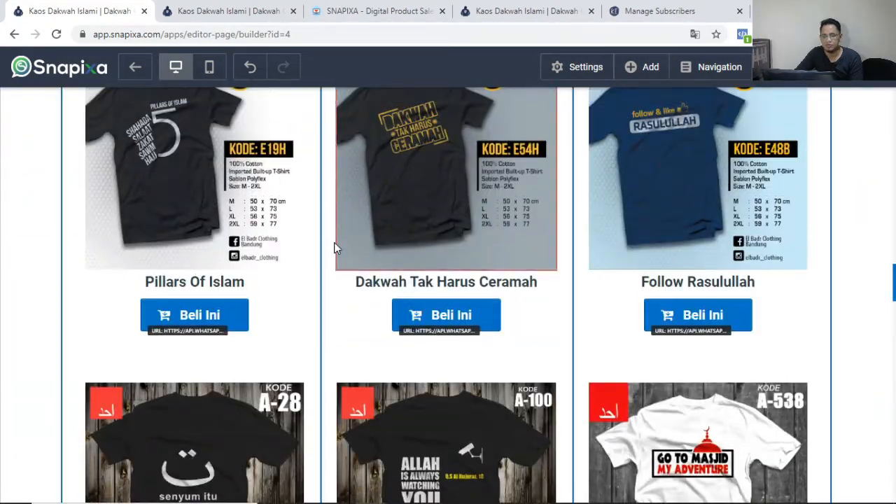
left_click(229, 320)
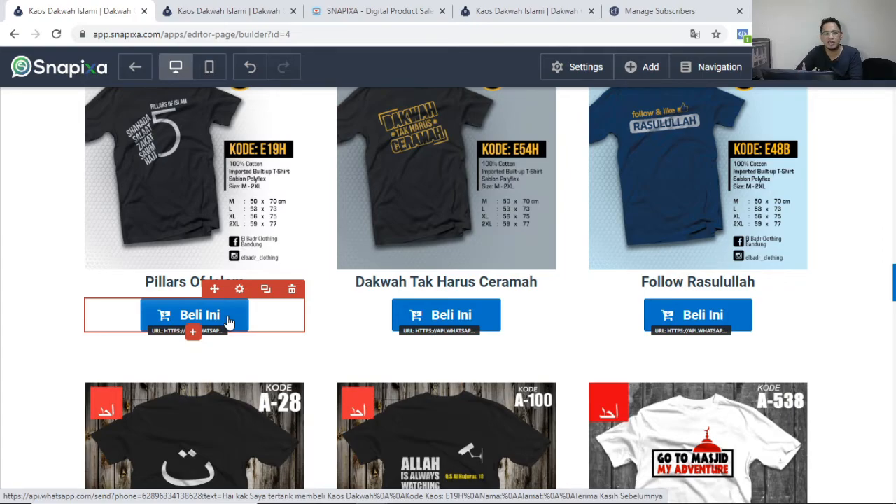
Reopen the page's general settings and inspect the Facebook Pixel and Google Analytics IDs once more.
scroll(510, 346, "up", 15)
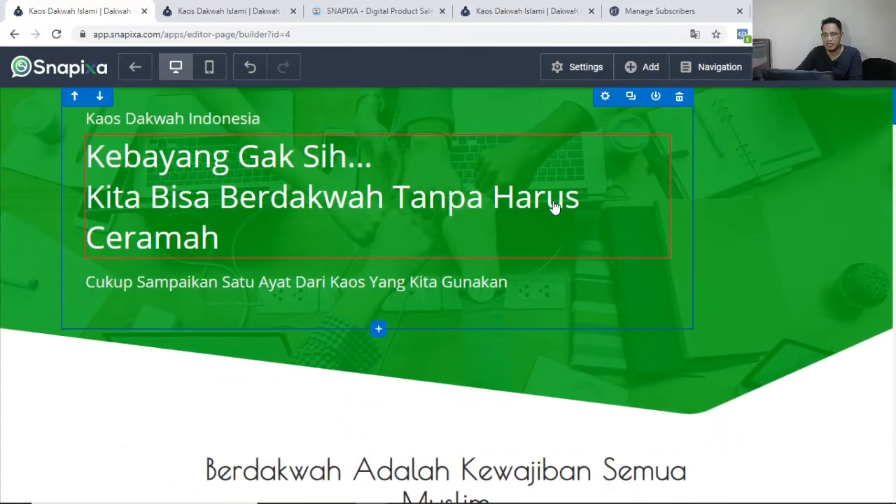
left_click(577, 67)
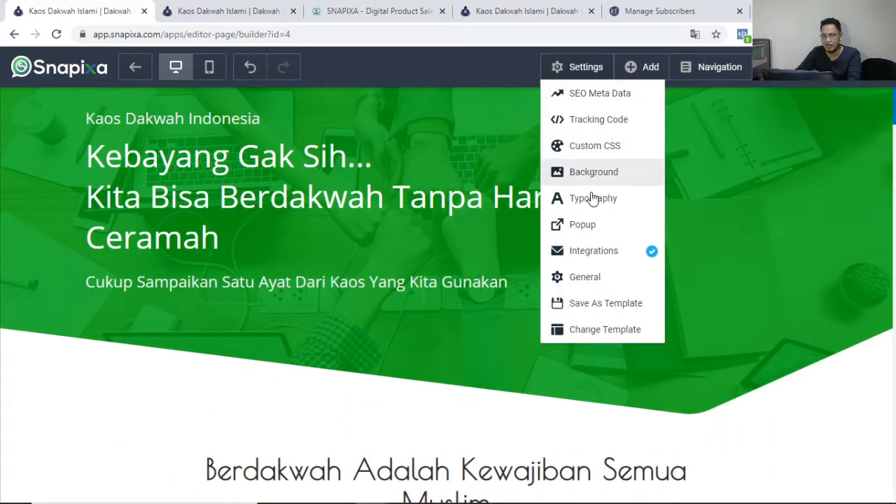
left_click(592, 277)
left_click(816, 177)
left_click_drag(816, 148, 674, 144)
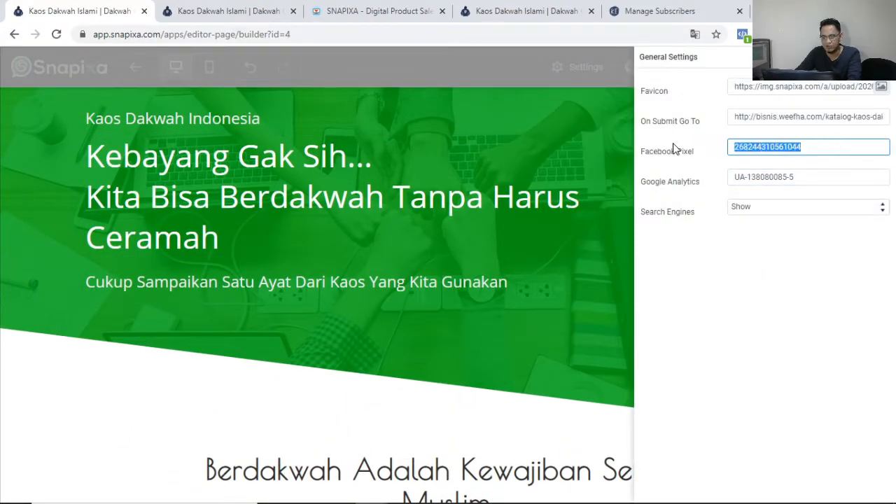
left_click(702, 138)
left_click_drag(829, 148, 747, 136)
left_click(826, 178)
left_click_drag(826, 178, 721, 186)
left_click(710, 167)
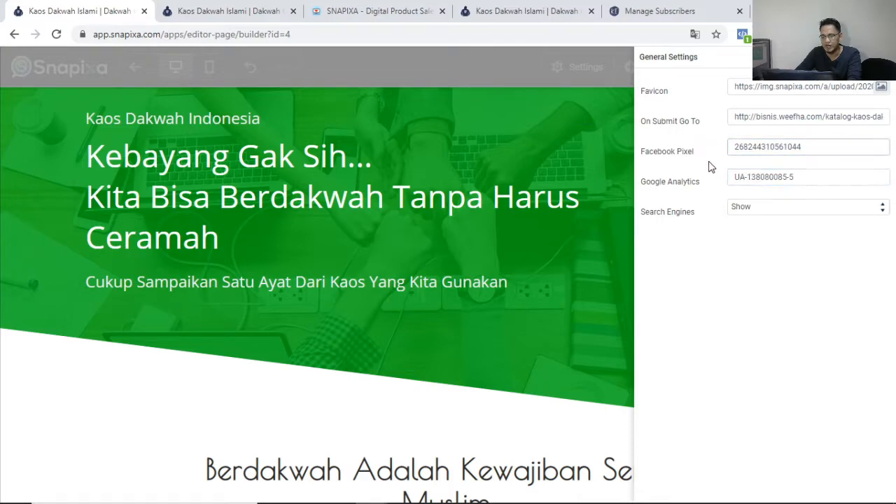
left_click(620, 165)
mouse_move(568, 76)
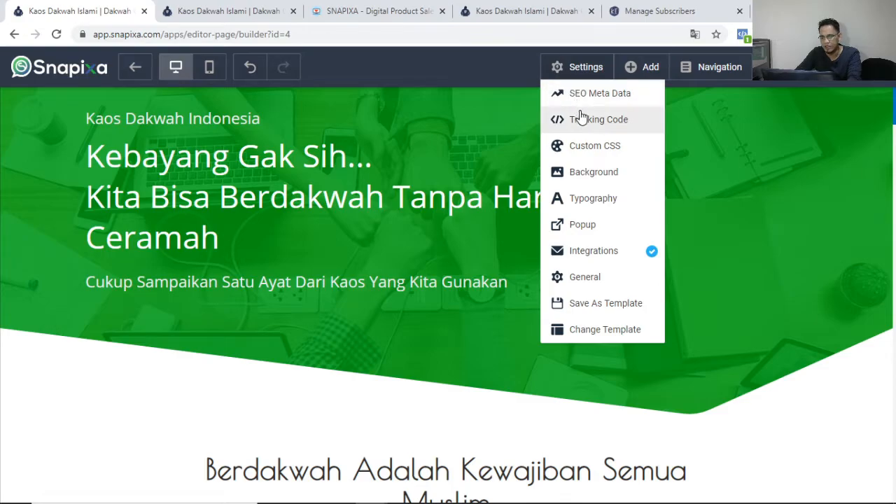
Examine the Facebook Pixel event, product name, price, currency and type settings of the Pillars Of Islam "Beli Ini" button.
scroll(406, 301, "down", 15)
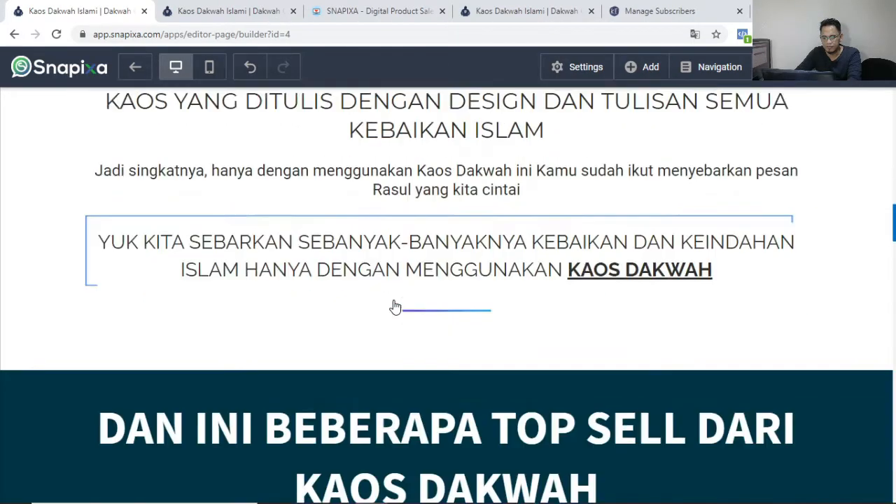
scroll(394, 306, "down", 15)
scroll(394, 306, "up", 5)
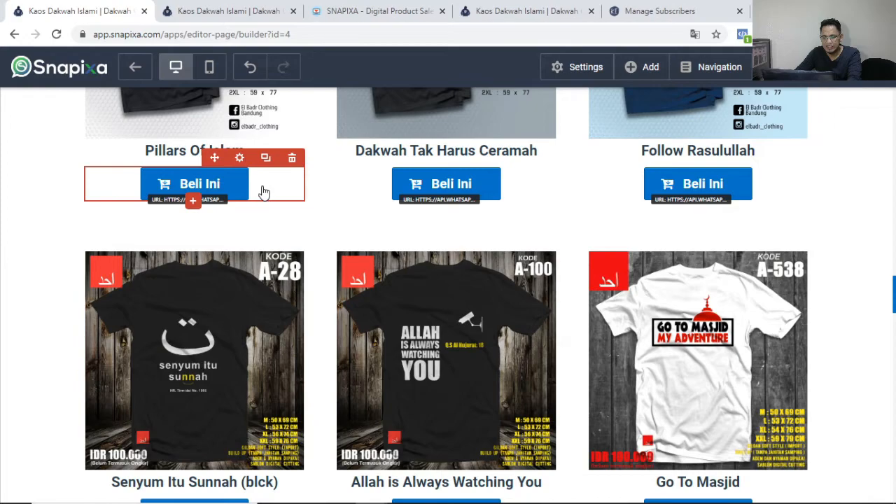
left_click(239, 158)
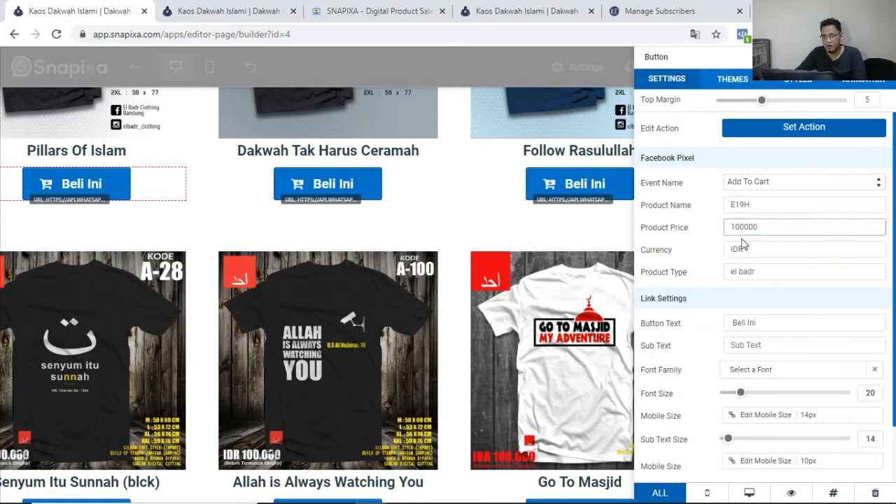
scroll(744, 243, "down", 1)
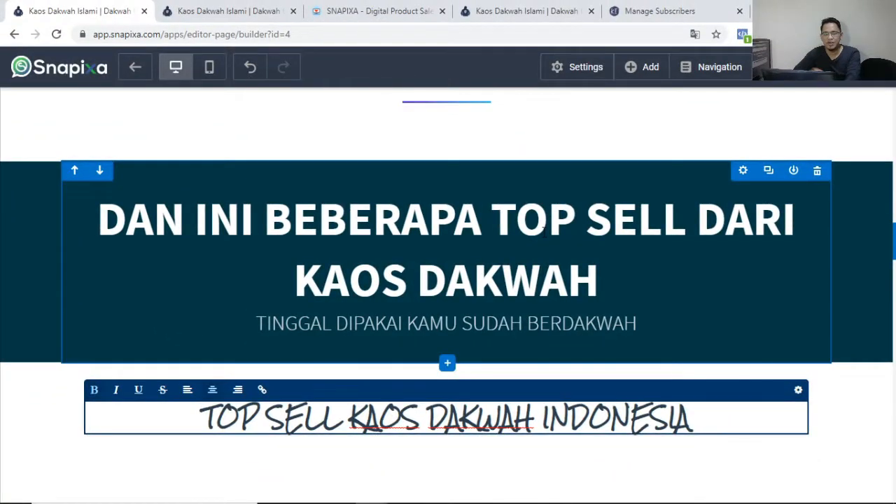
Look over the top-sell T-shirt catalogue rows and the "Dapatkan Katalog Lengkap Kami" sign-up form in the editor.
scroll(658, 259, "down", 20)
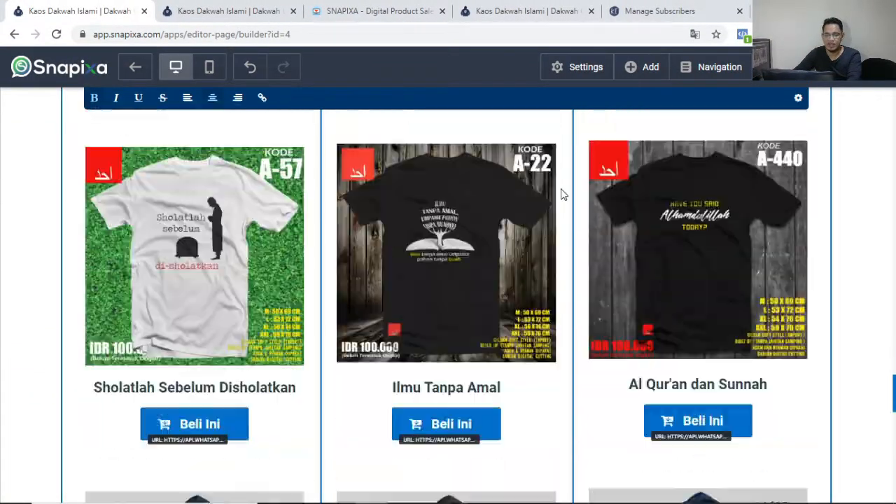
scroll(561, 190, "down", 3)
scroll(551, 195, "up", 10)
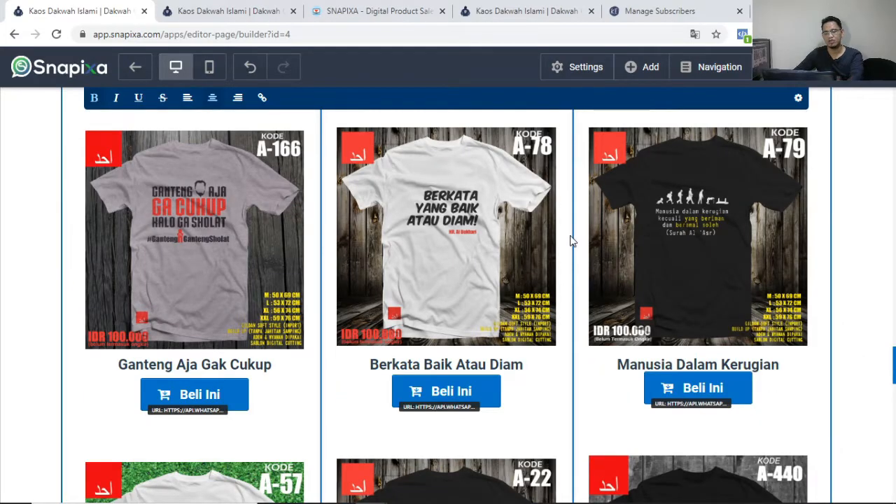
scroll(472, 244, "up", 5)
scroll(472, 244, "up", 8)
scroll(506, 275, "down", 15)
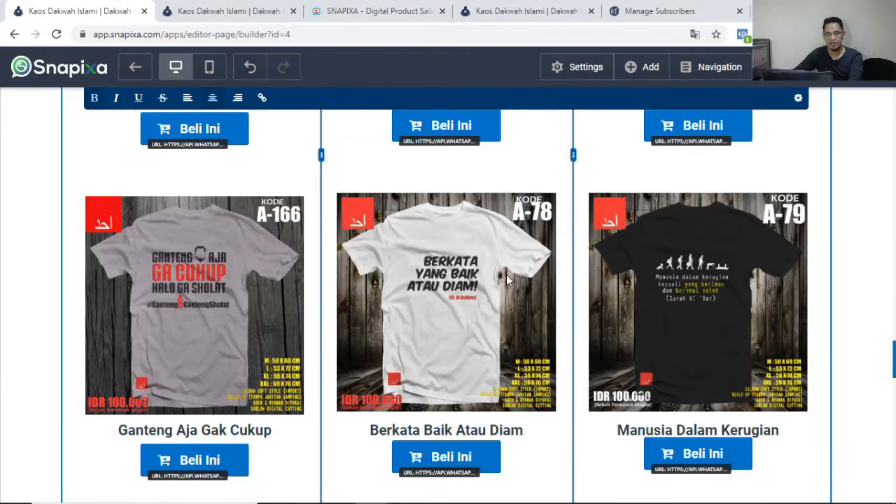
scroll(509, 277, "down", 5)
scroll(509, 282, "up", 5)
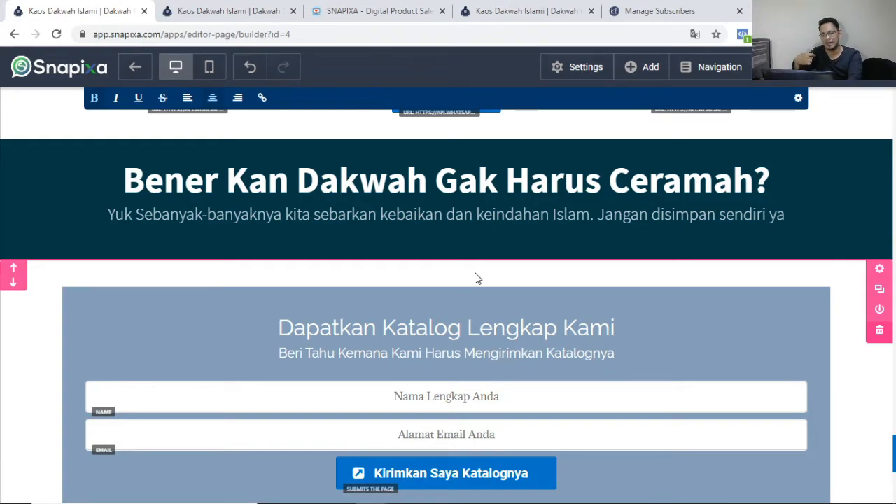
Add a one-column row below the Instagram section and insert a Countdown element in it.
scroll(414, 356, "down", 5)
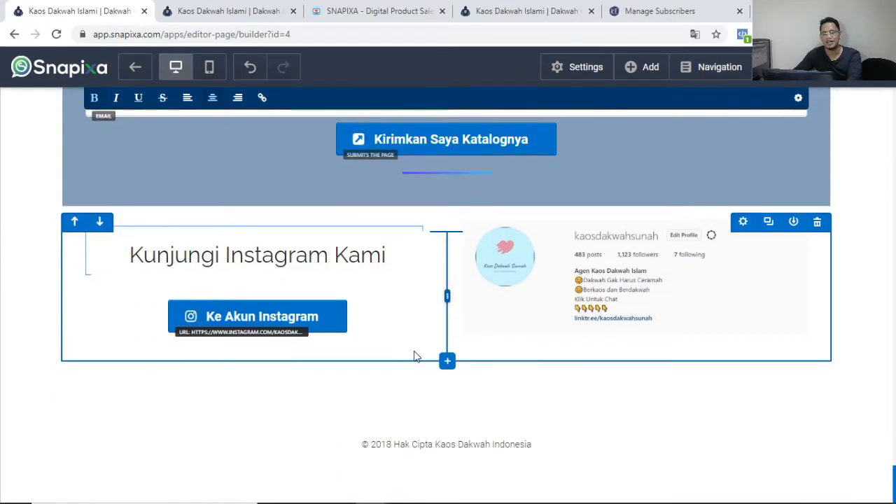
left_click(449, 363)
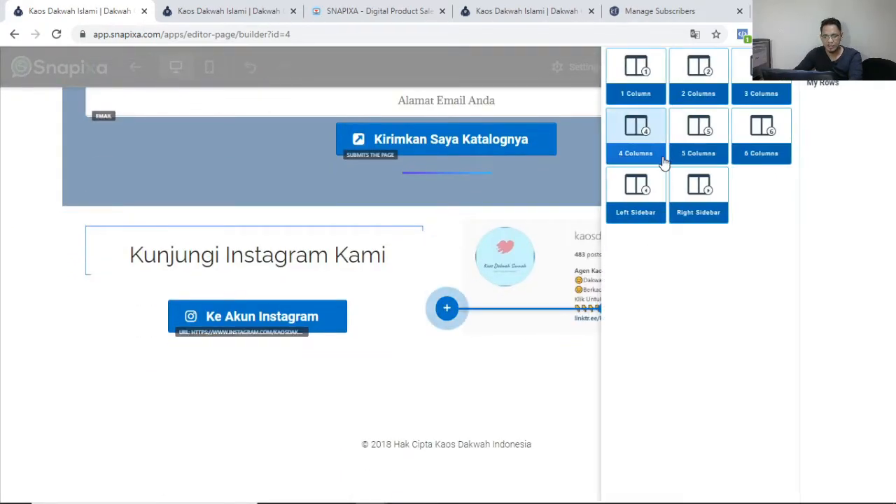
left_click(651, 83)
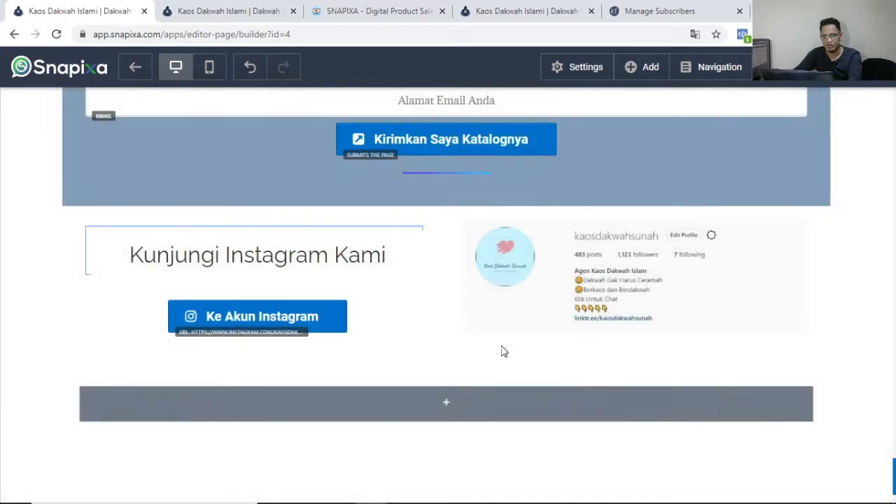
left_click(456, 406)
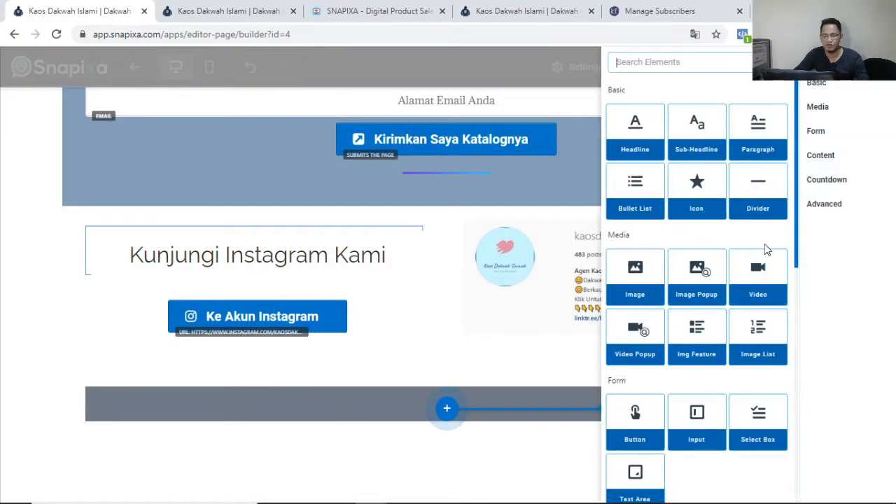
scroll(732, 247, "down", 5)
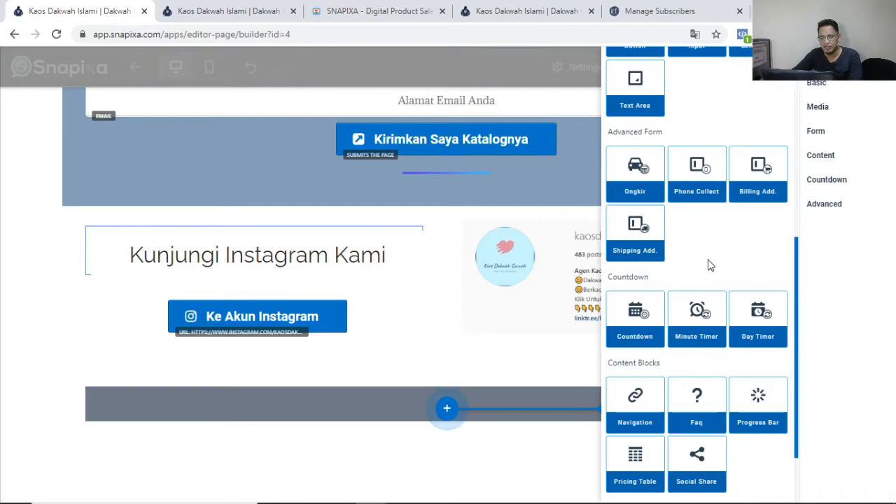
left_click(640, 308)
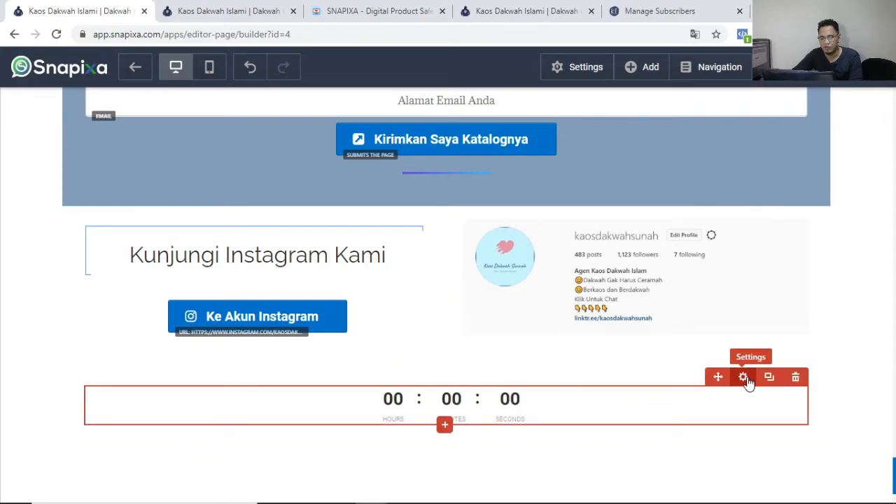
Set the countdown's end date to 09/082020 and its end time to 1 PM.
left_click(742, 377)
left_click(780, 125)
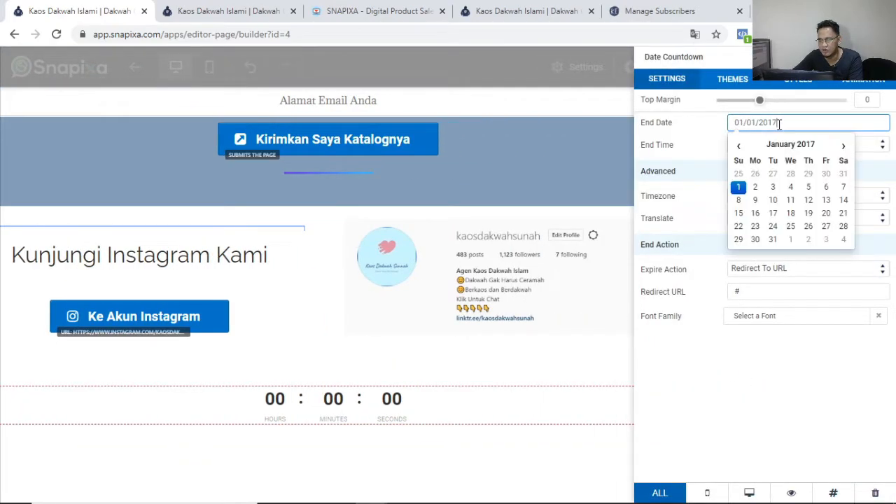
left_click(810, 145)
left_click_drag(794, 124, 770, 123)
type("20")
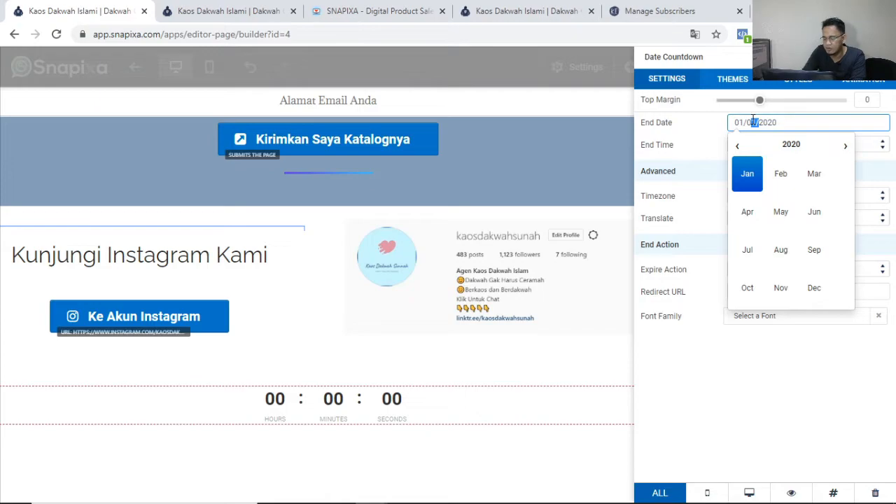
type("8")
left_click_drag(748, 121, 725, 120)
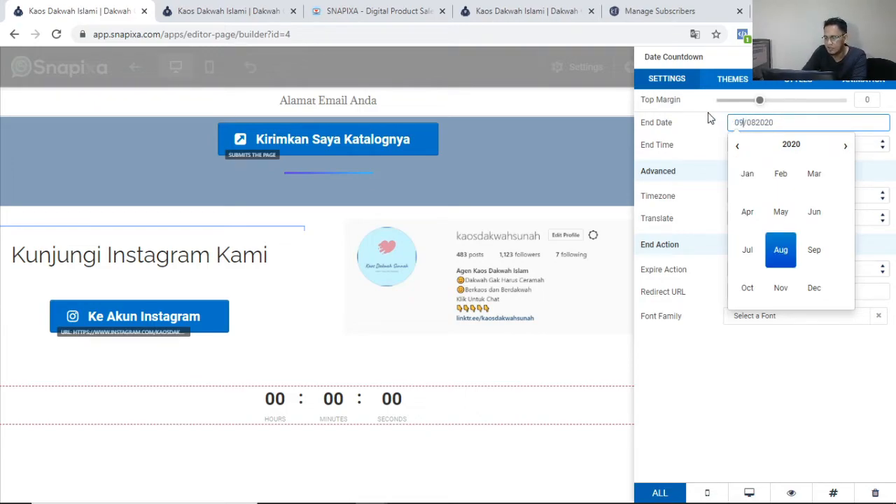
left_click(717, 143)
left_click(766, 144)
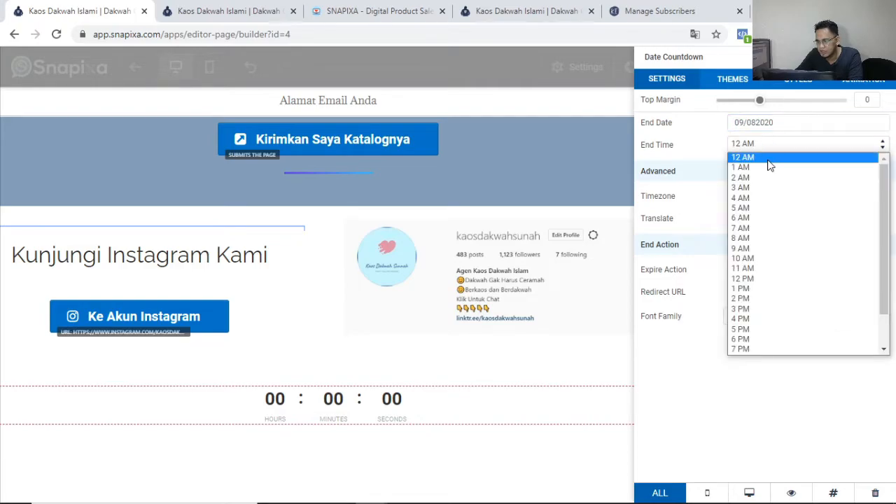
left_click(785, 288)
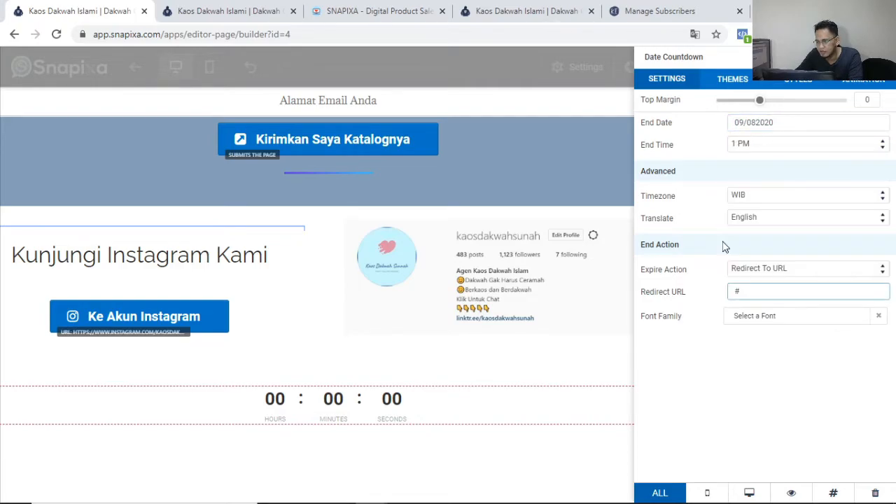
left_click(580, 223)
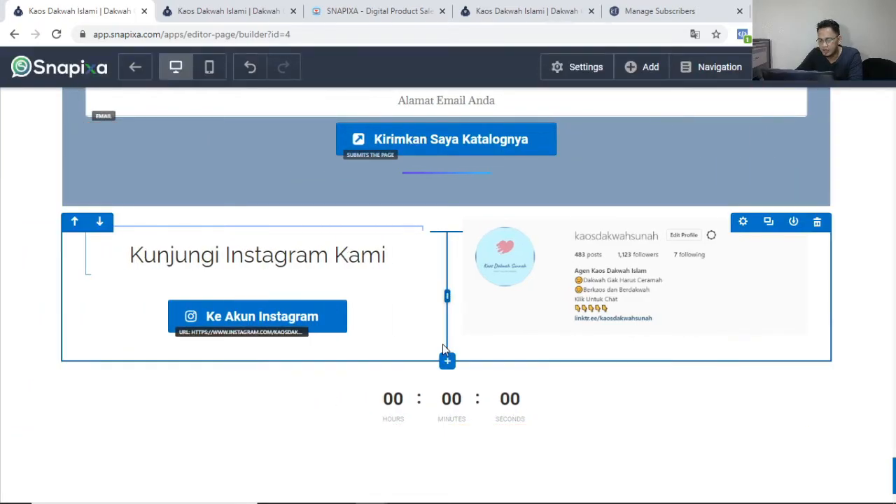
left_click(448, 361)
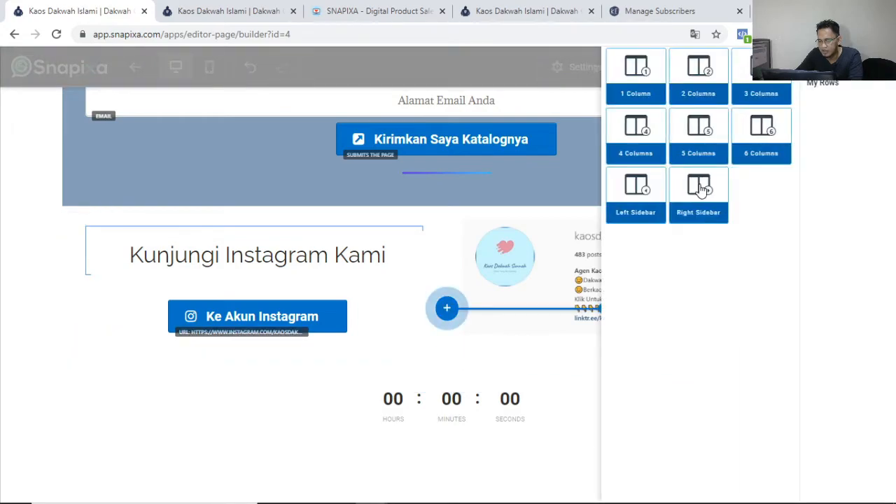
left_click(638, 84)
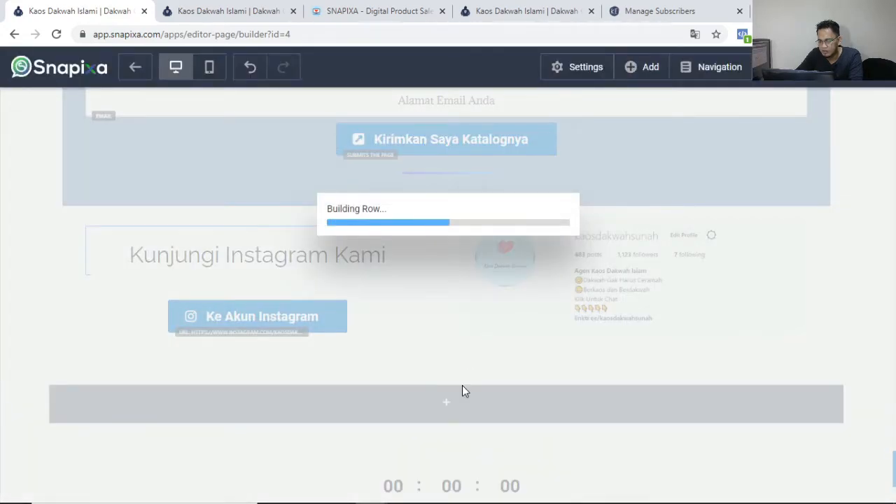
scroll(460, 406, "down", 2)
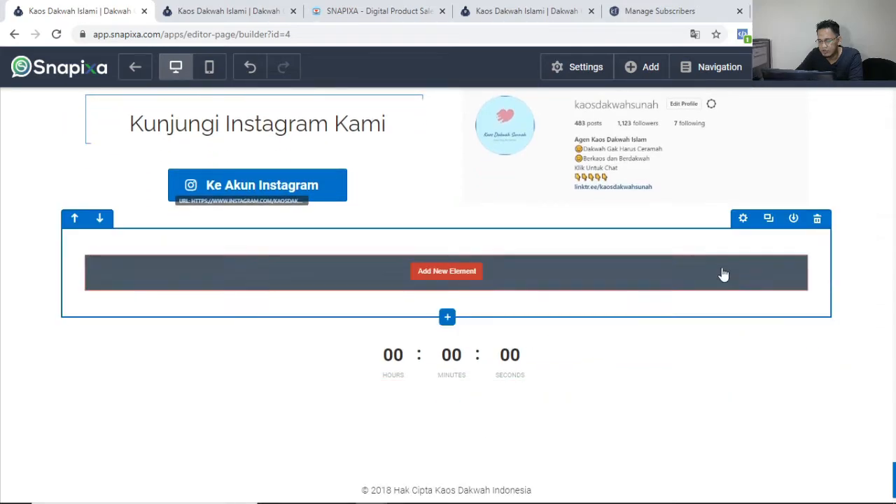
left_click(817, 219)
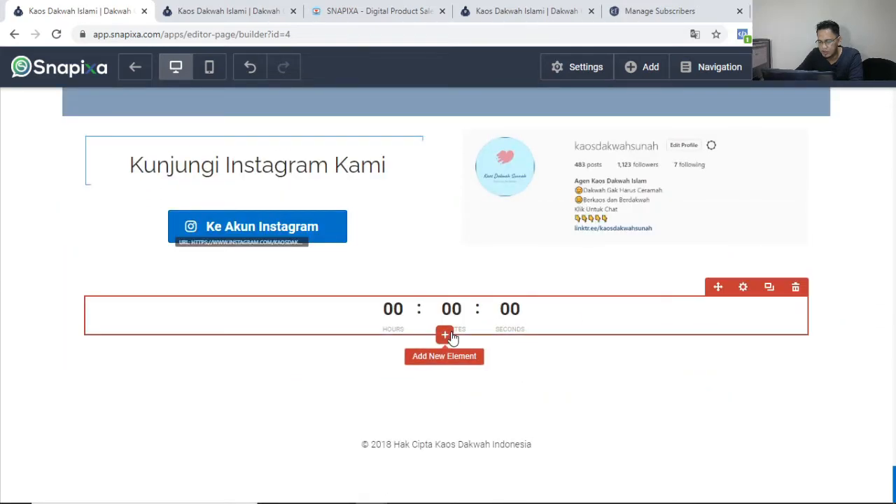
Insert a Default Headline element in the countdown's row and move it above the countdown.
left_click(448, 361)
scroll(665, 210, "up", 8)
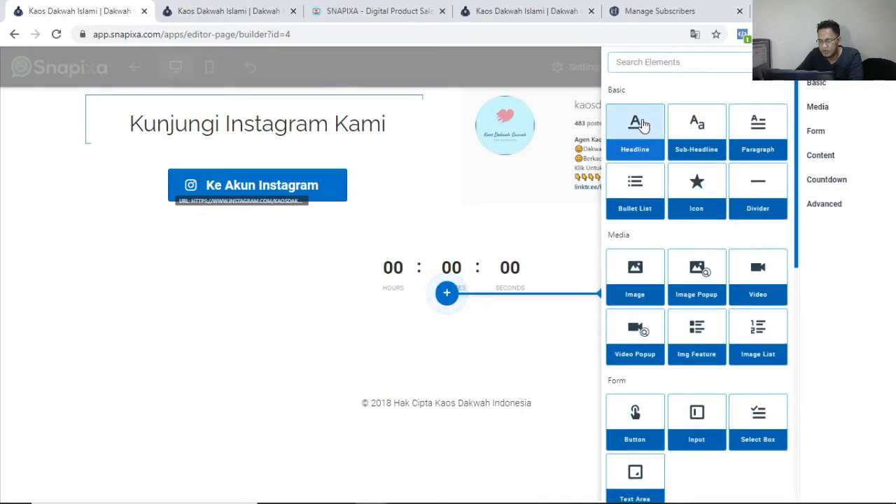
left_click(634, 120)
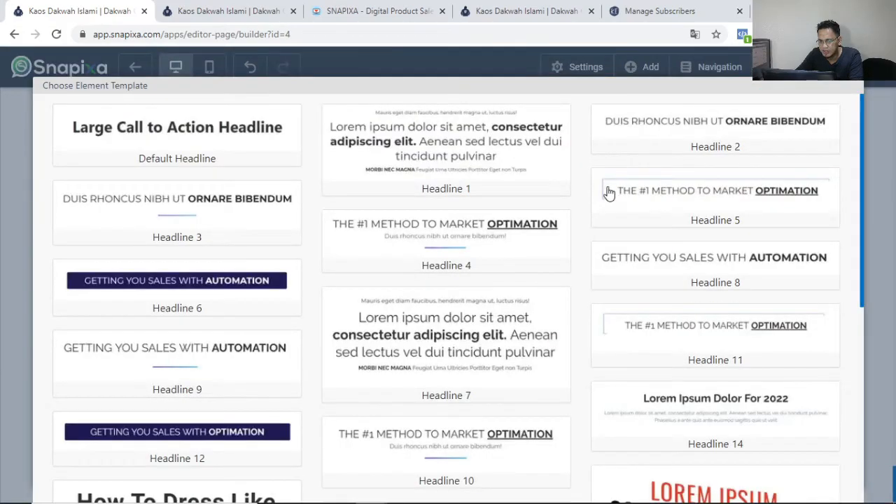
left_click(241, 148)
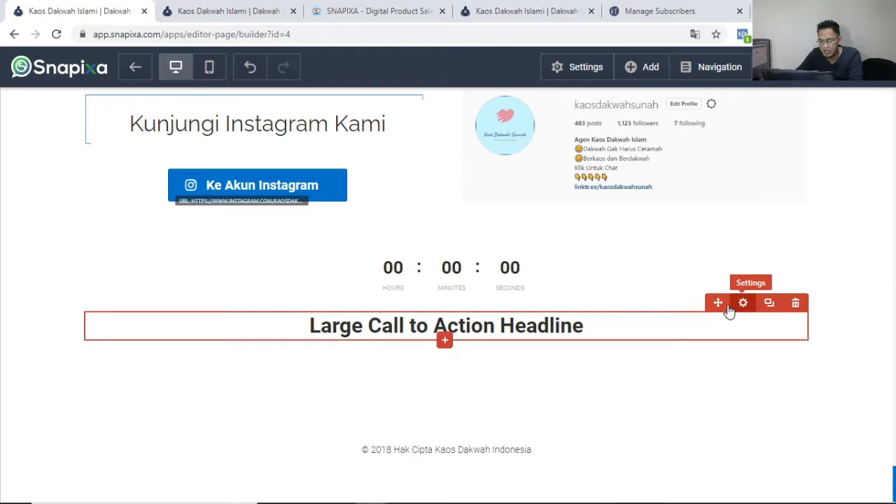
left_click_drag(717, 303, 721, 254)
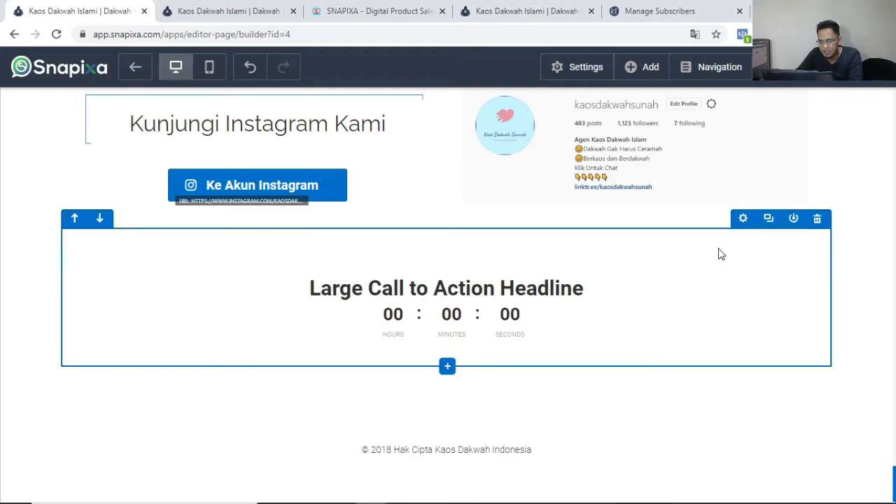
Replace the headline text above the countdown with "Penawaran Ini Berakhir Dalam:".
left_click(551, 285)
type("Pe")
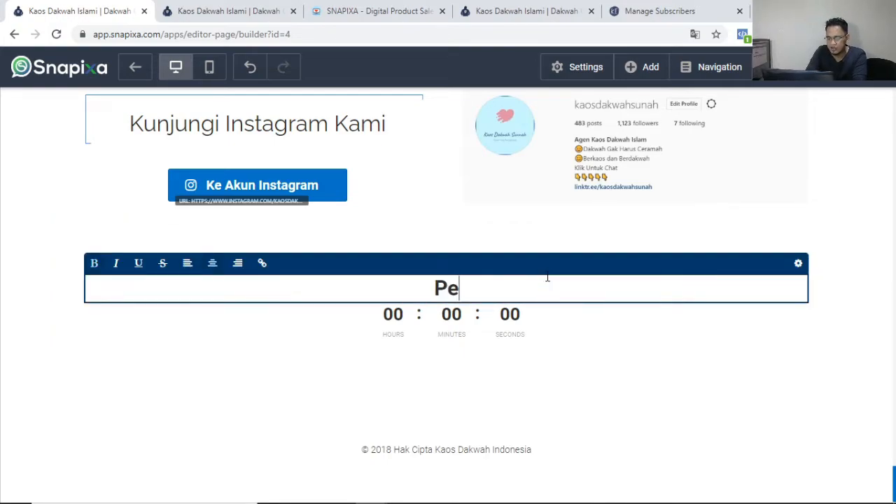
type("nawaran Ini ")
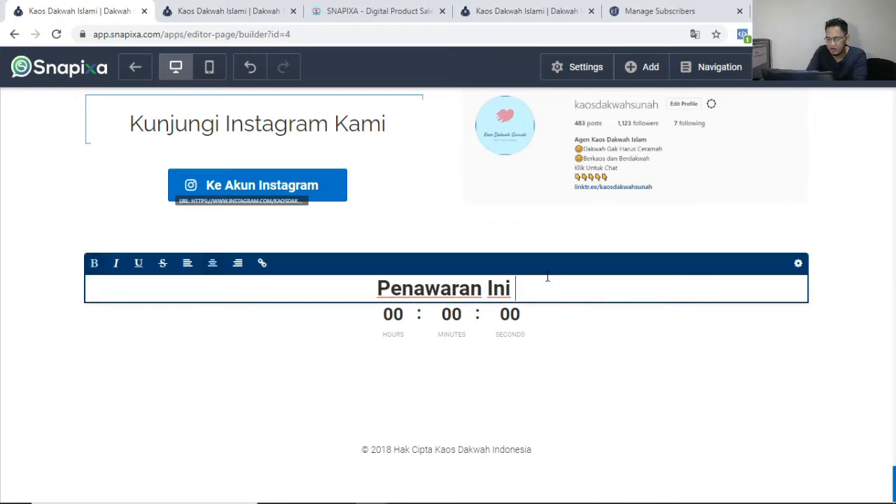
type("Berakhir Dala")
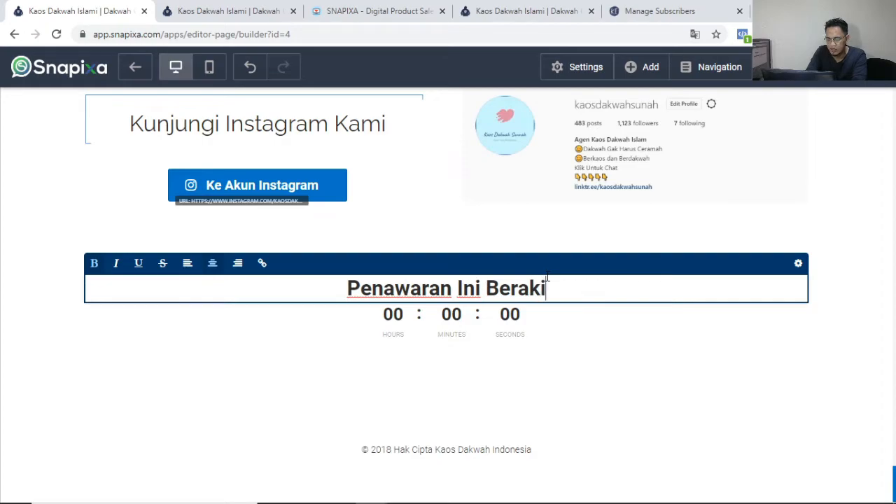
type("m:")
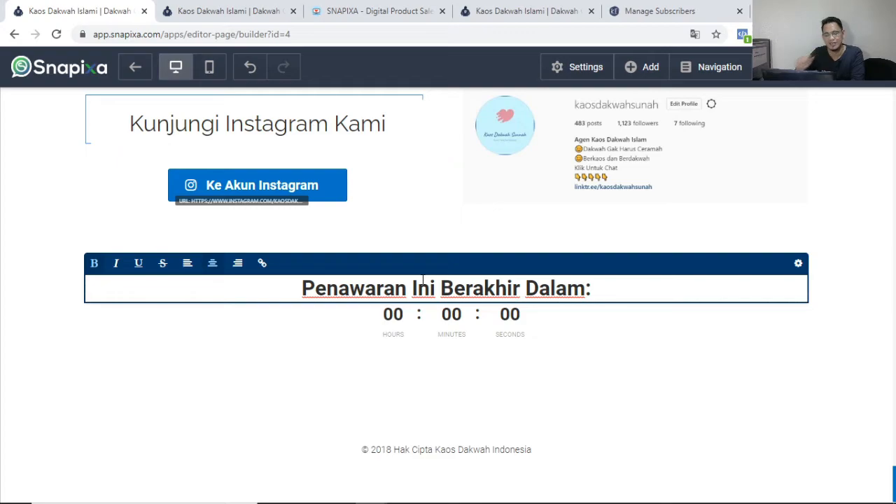
left_click(480, 356)
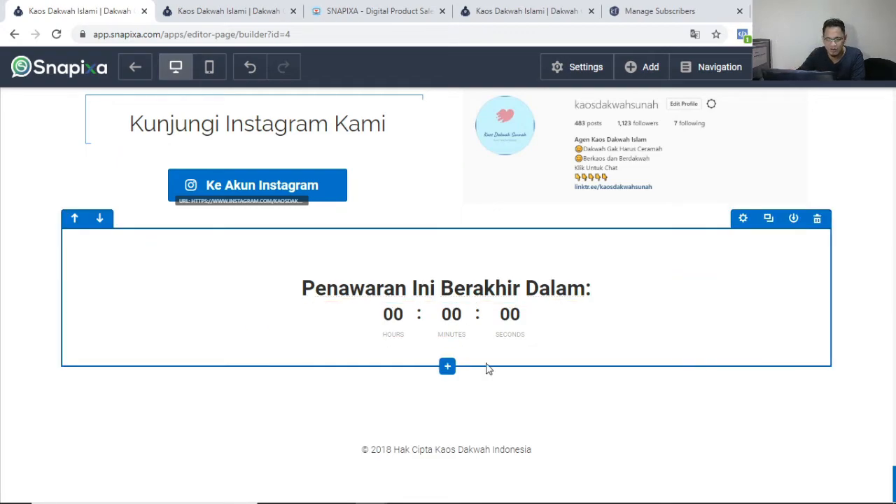
Preview the page to check the countdown beneath its headline, and return to the editor.
mouse_move(487, 325)
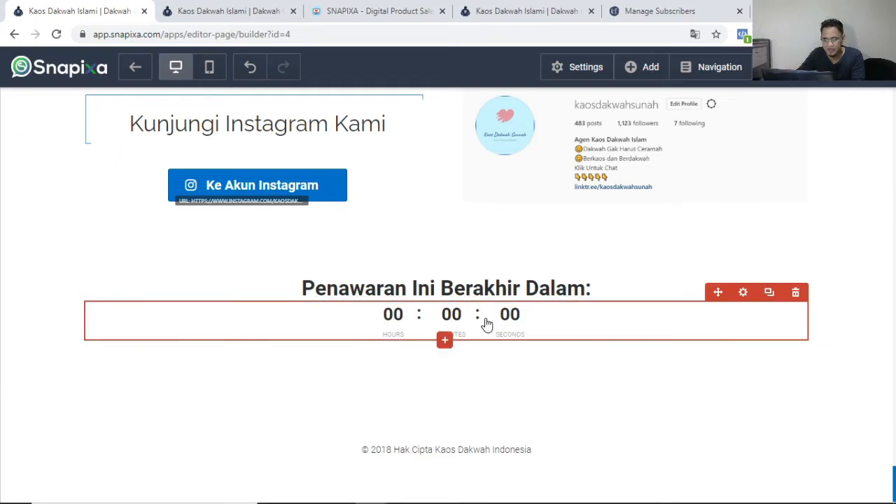
left_click(852, 68)
left_click(850, 94)
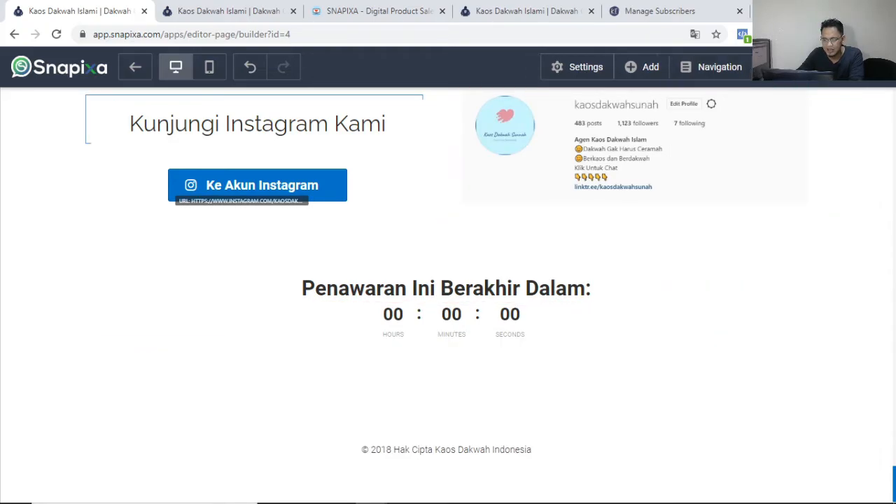
left_click(784, 68)
left_click_drag(886, 312, 696, 472)
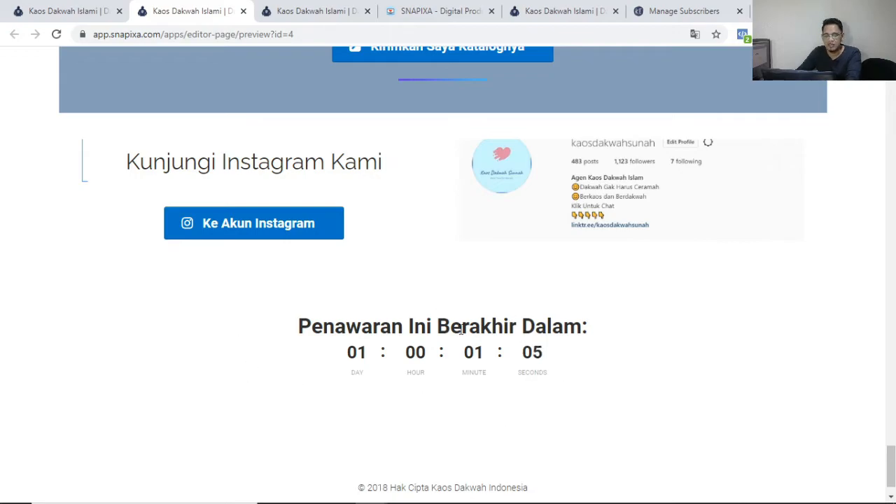
left_click(83, 11)
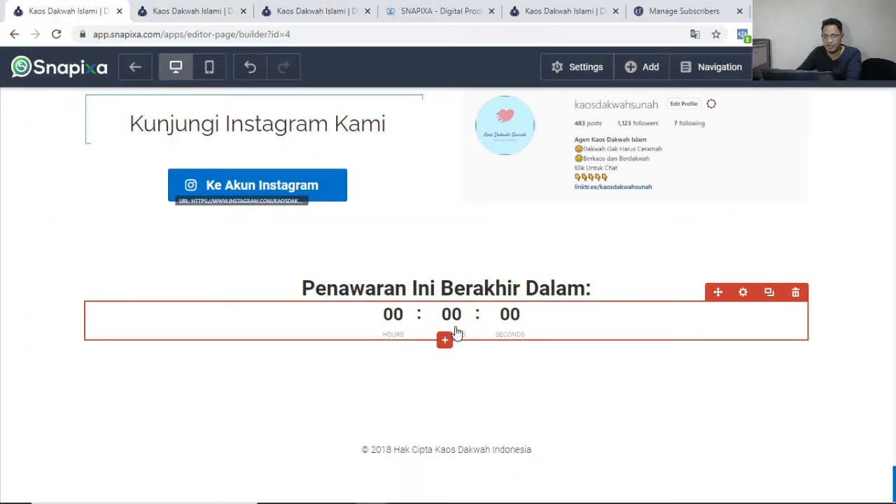
left_click(444, 340)
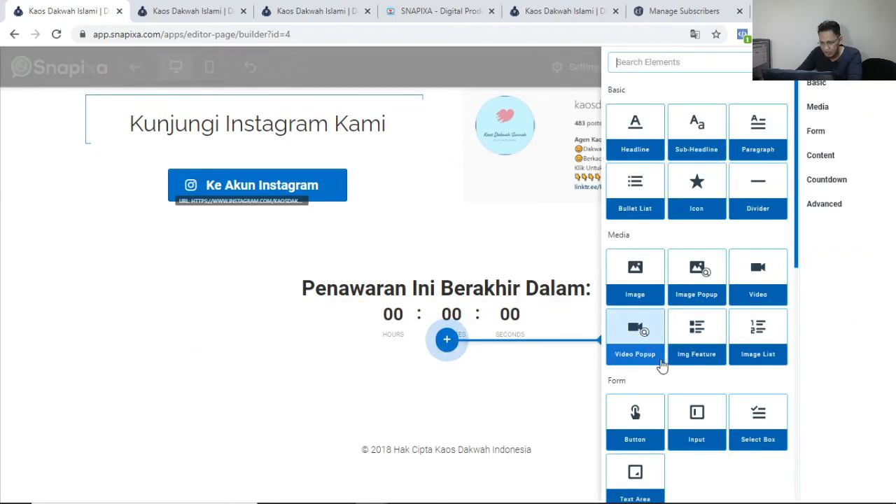
scroll(732, 343, "down", 6)
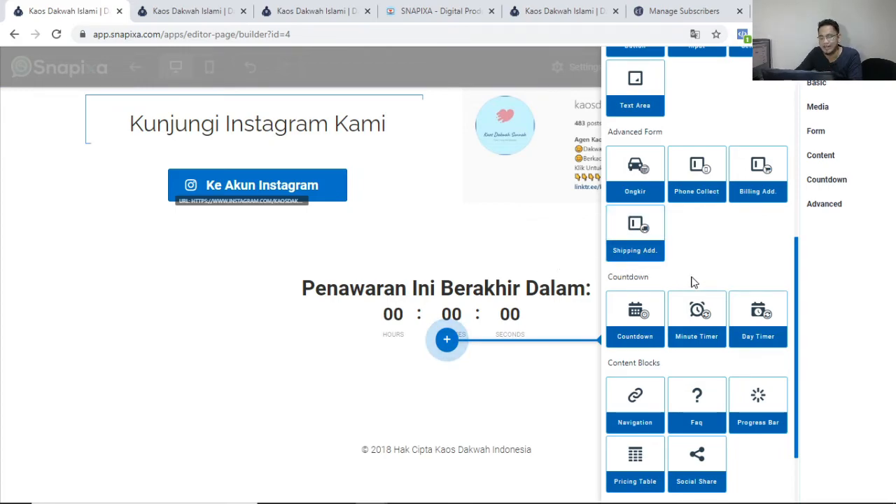
scroll(705, 275, "down", 2)
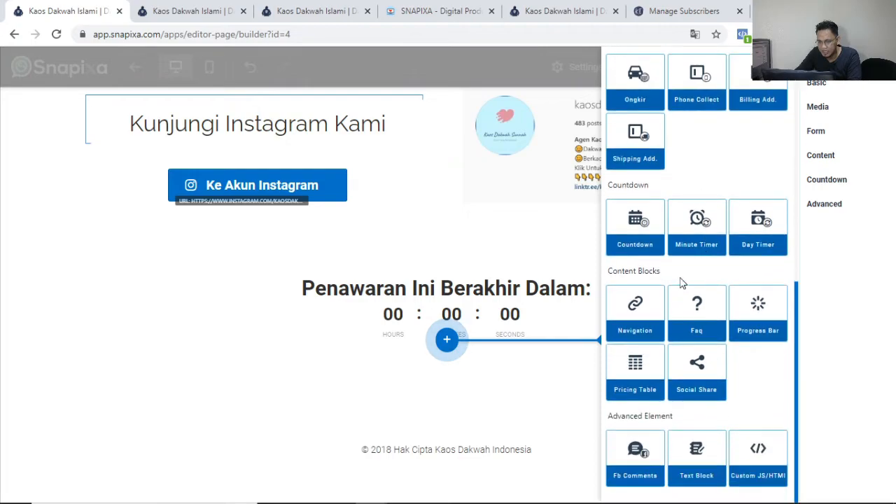
left_click(617, 374)
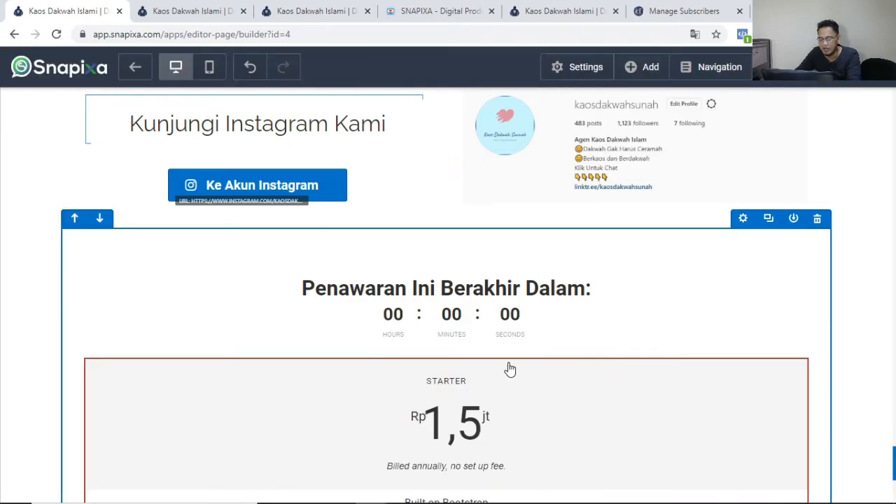
scroll(511, 366, "down", 3)
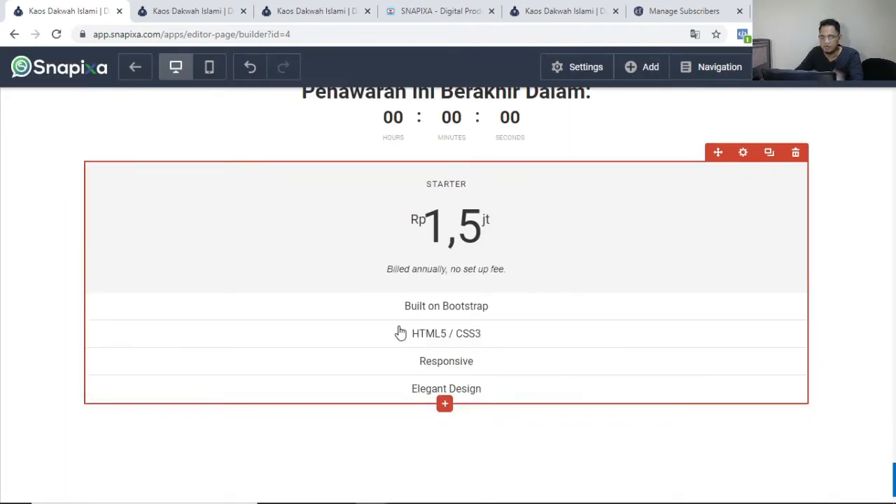
left_click(795, 154)
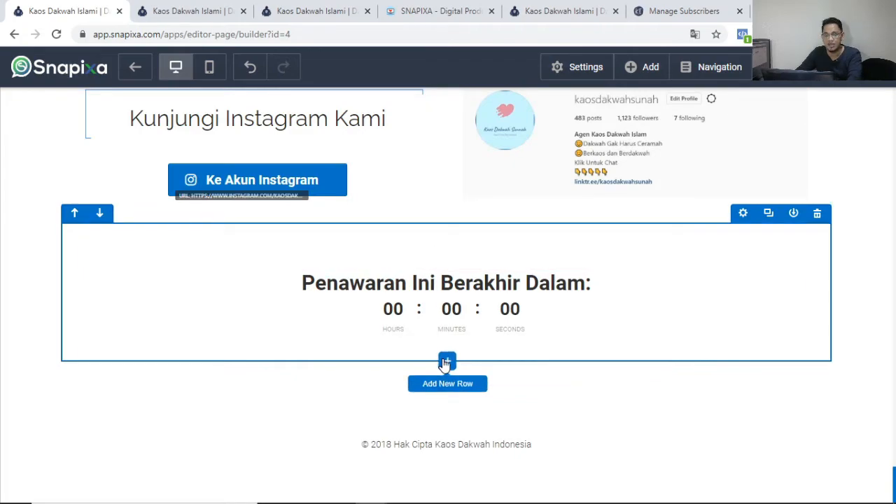
Add a three-column row below the countdown row and insert a Pricing Table element in its first column.
left_click(446, 362)
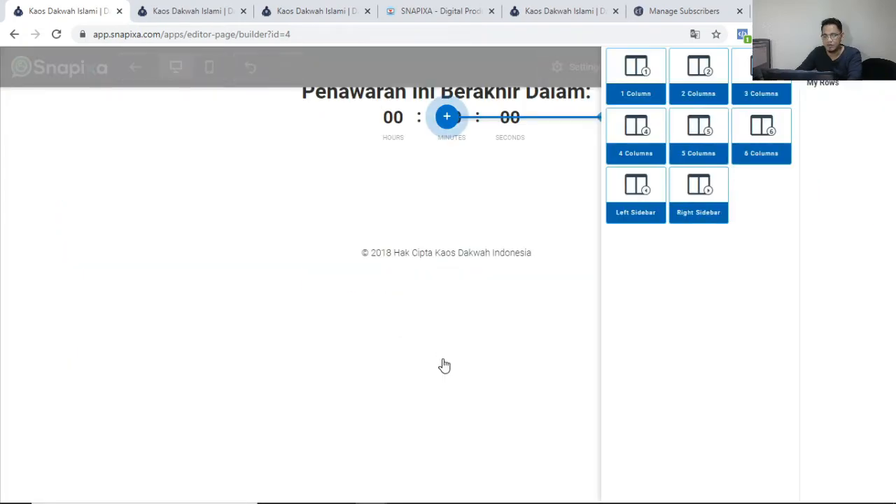
left_click(756, 78)
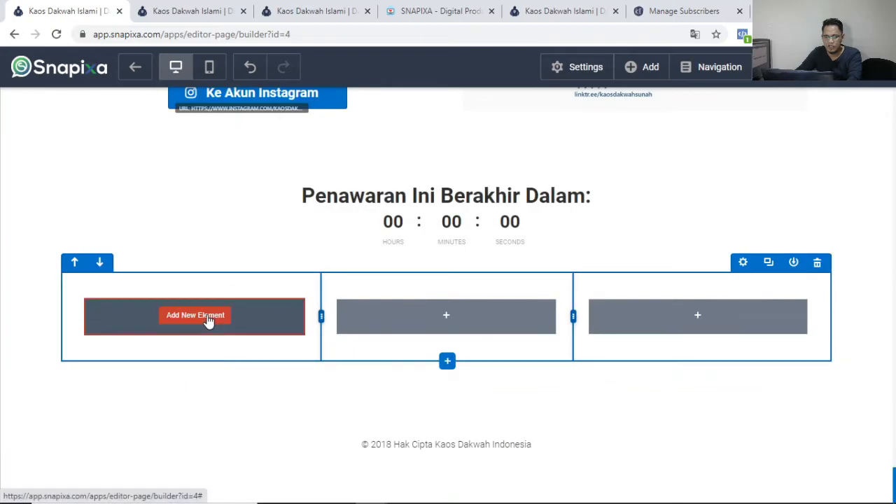
left_click(233, 317)
scroll(693, 287, "down", 6)
scroll(716, 272, "down", 2)
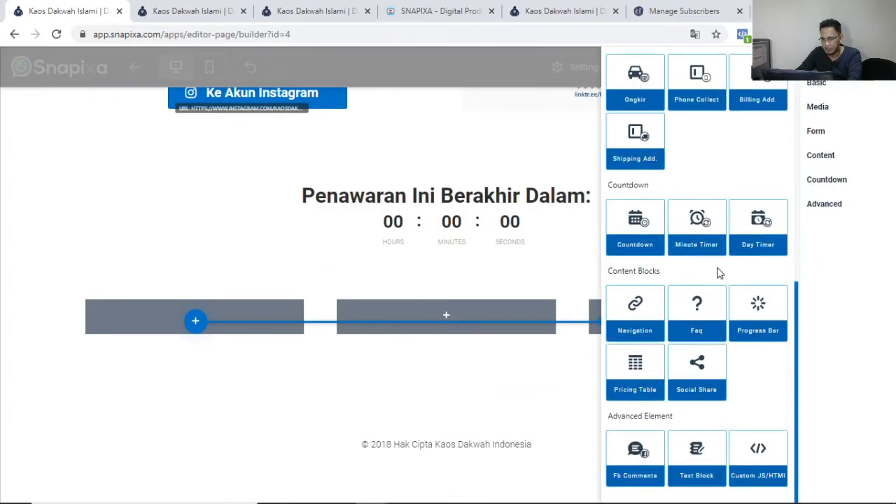
left_click(624, 369)
Insert a Pricing Table element in both the second and third columns of the new row.
left_click(444, 323)
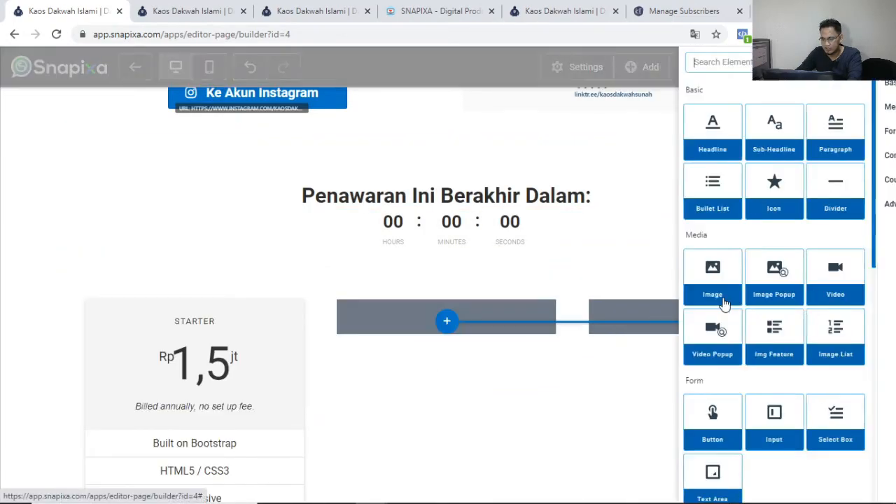
scroll(700, 245, "down", 2)
scroll(693, 350, "down", 4)
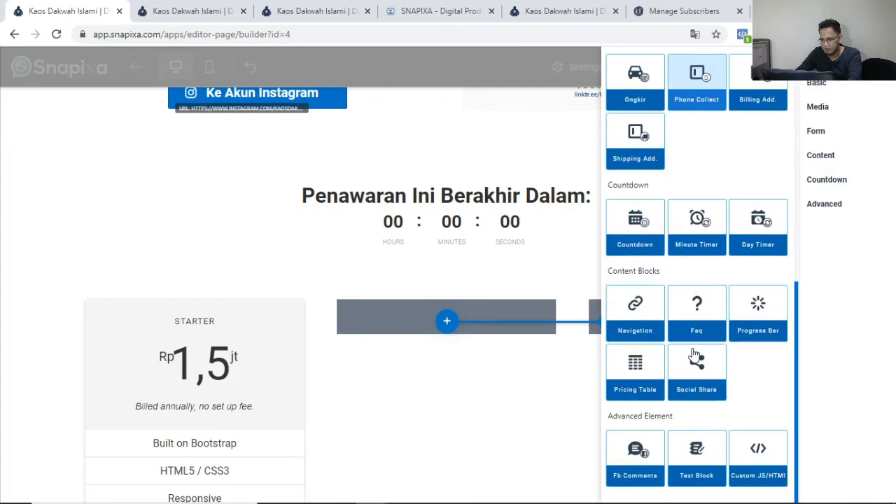
left_click(649, 371)
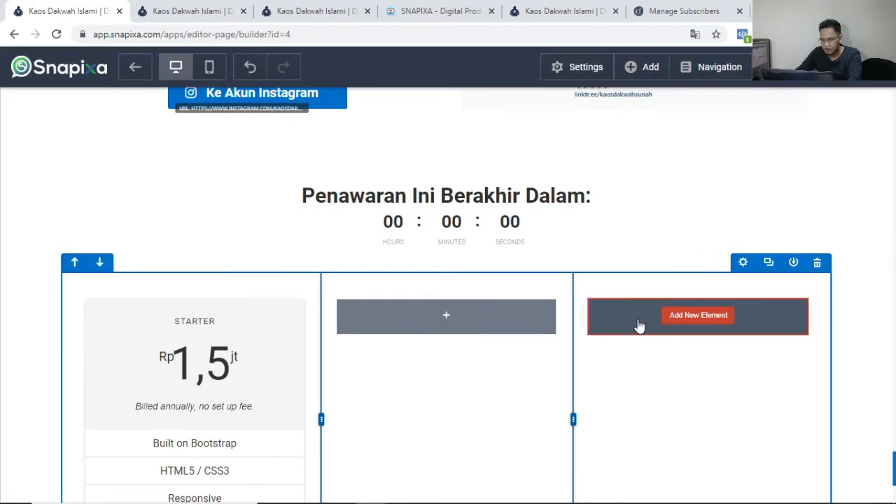
left_click(521, 331)
scroll(728, 315, "down", 5)
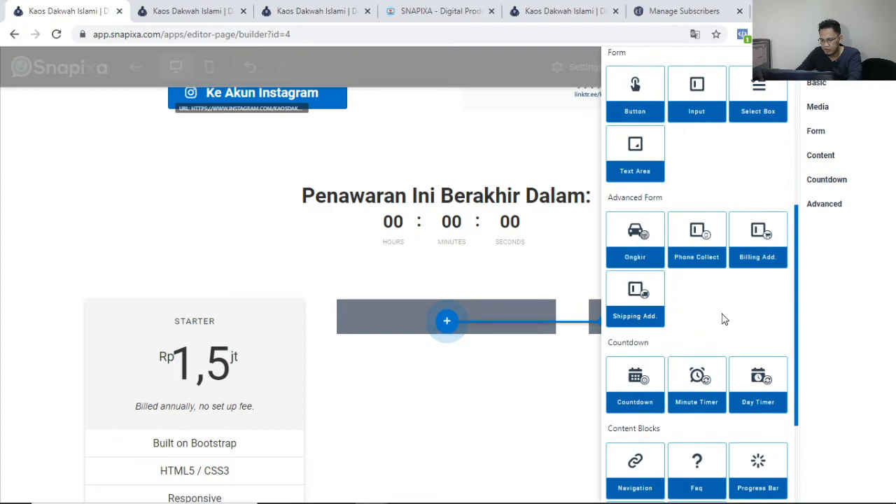
scroll(725, 319, "down", 1)
scroll(725, 319, "down", 2)
left_click(633, 361)
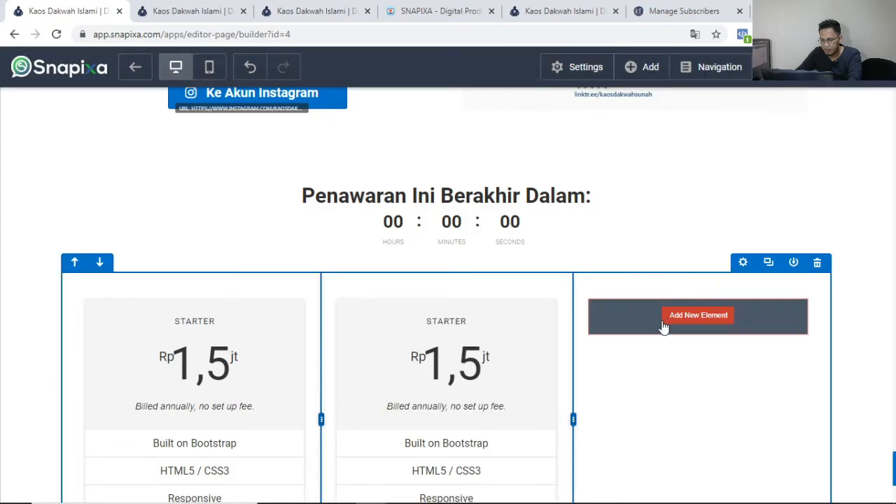
left_click(742, 327)
scroll(725, 336, "down", 8)
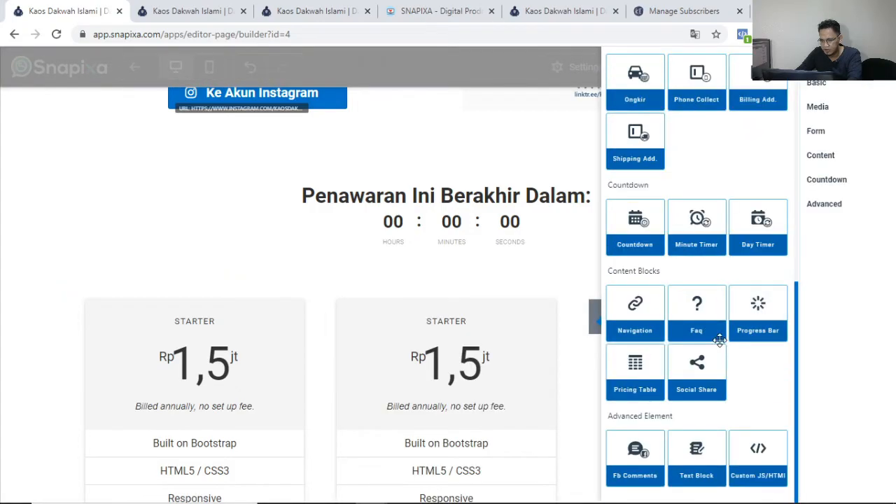
left_click(633, 361)
Rename the plan in the first column's pricing table to BASIC.
left_click(214, 320)
double_click(214, 323)
type("BASIC")
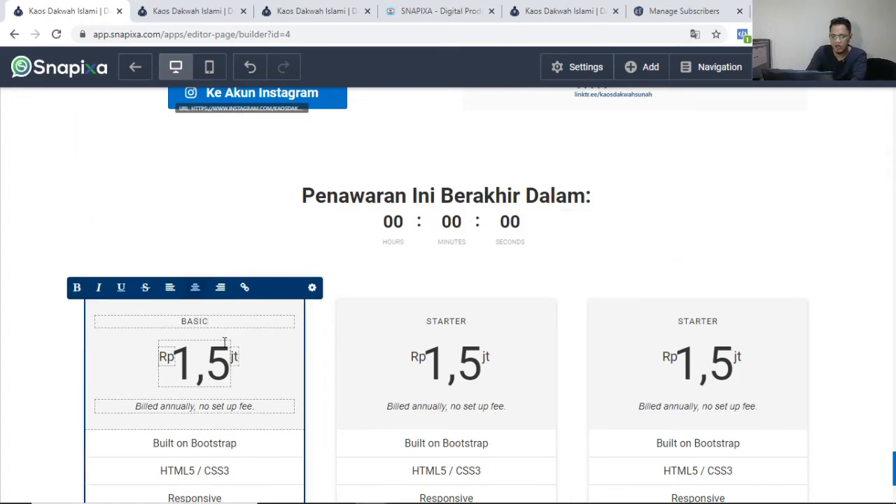
Set the BASIC plan's price to 400 and remove the "jt" suffix after it.
key("BackSpace")
key("BackSpace")
key("BackSpace")
type("400")
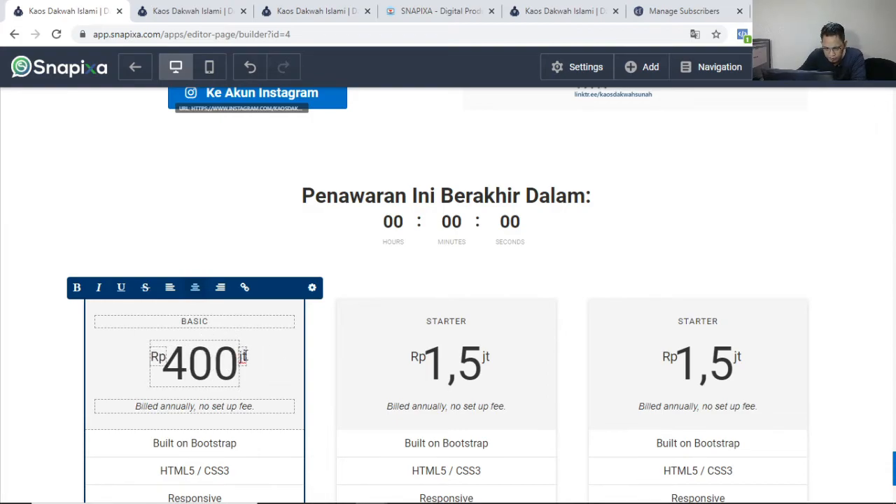
key("BackSpace")
key("BackSpace")
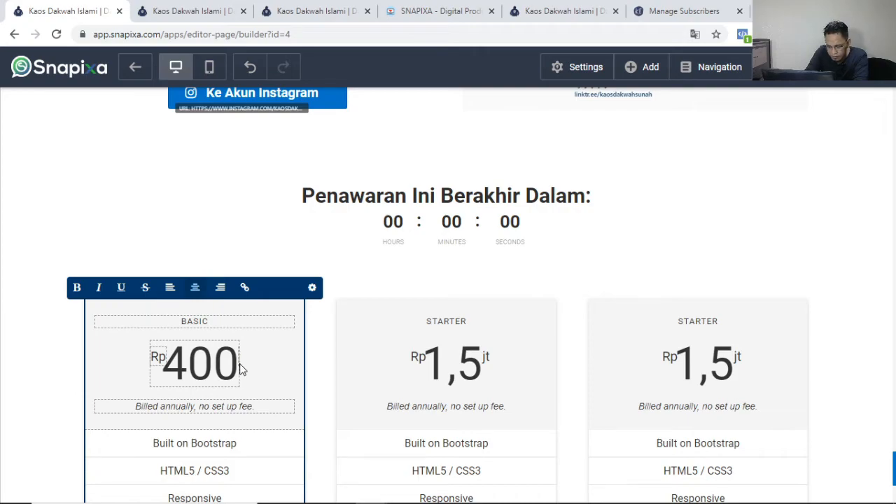
Add the suffix "rbu" to the BASIC price, and change the second column's plan to ADVANCE with a price of 1 jt.
type("rbu")
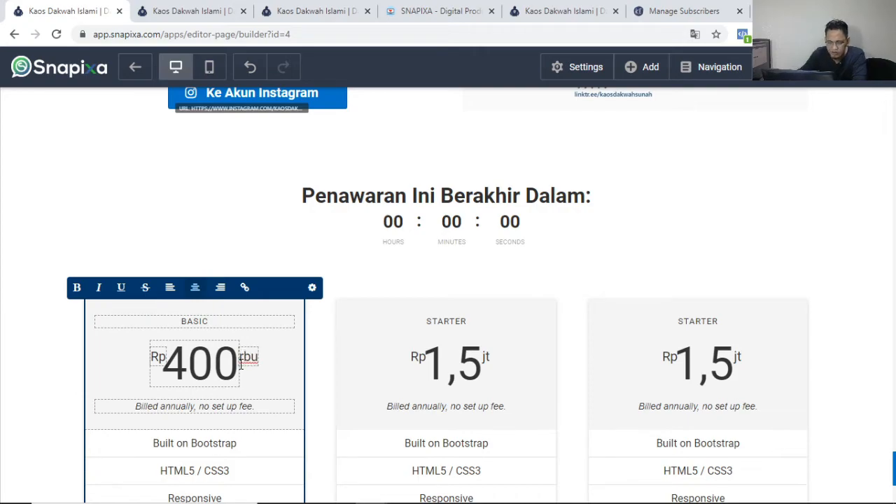
double_click(446, 322)
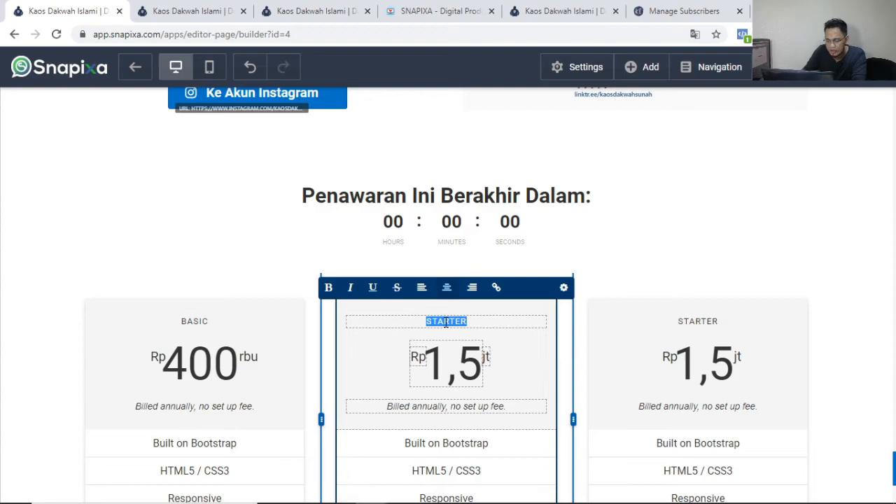
type("Advance")
left_click(482, 360)
key("BackSpace")
key("BackSpace")
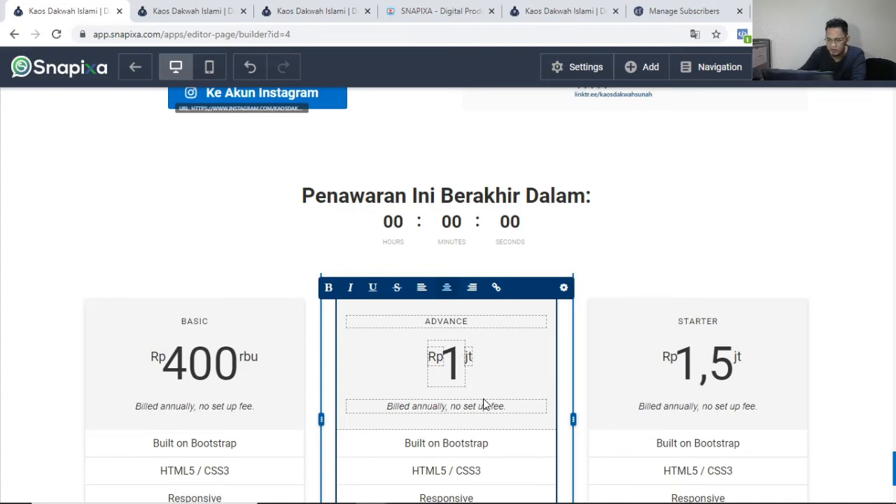
Rename the plan in the third column's pricing table to DIAMOND.
double_click(711, 323)
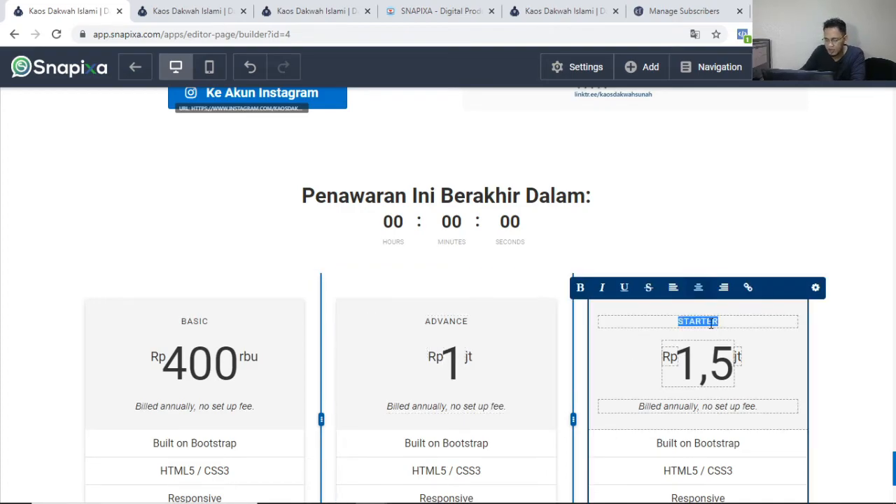
type("DIAMOND")
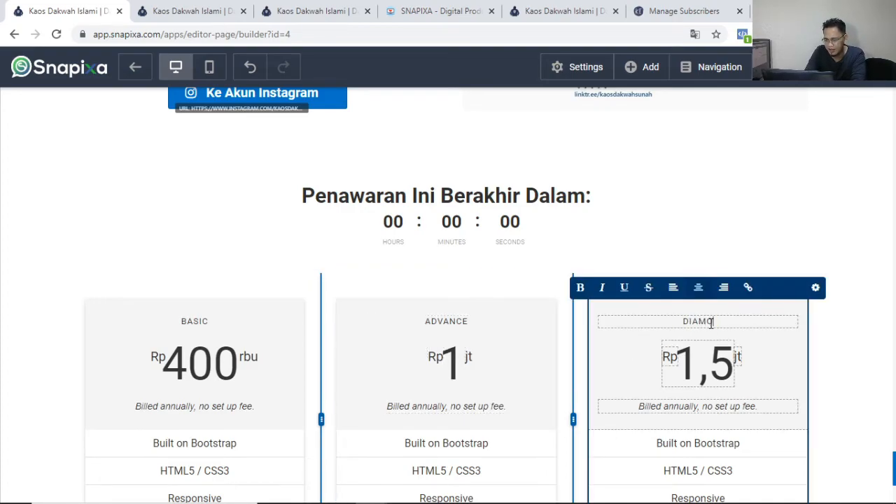
left_click(469, 233)
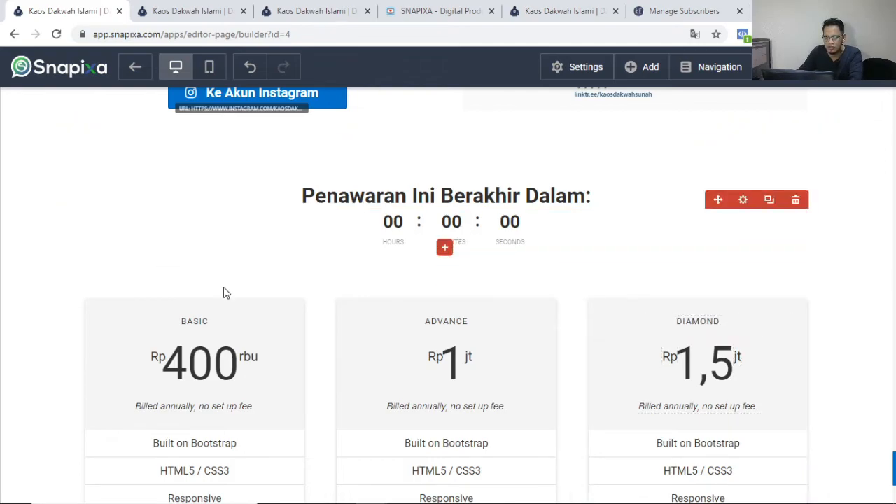
Examine the feature lists of the pricing tables and review the product rows and countdown above them.
scroll(195, 299, "down", 2)
left_click(225, 201)
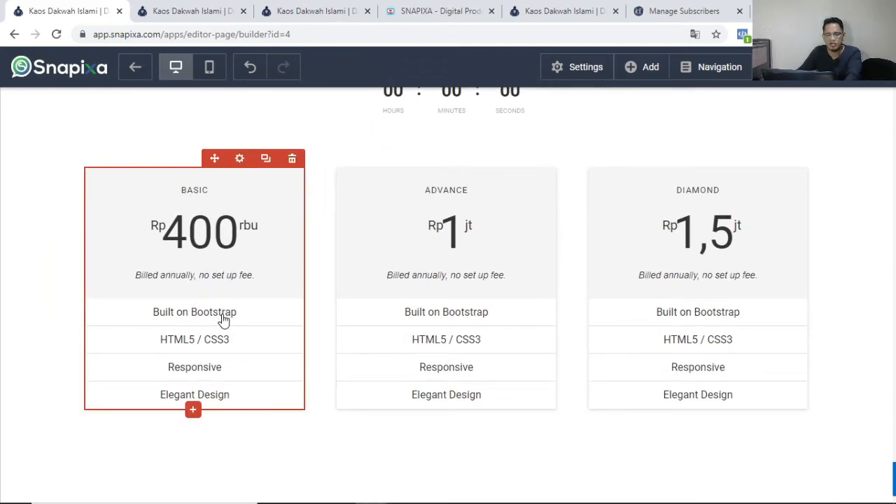
left_click(216, 340)
left_click(217, 393)
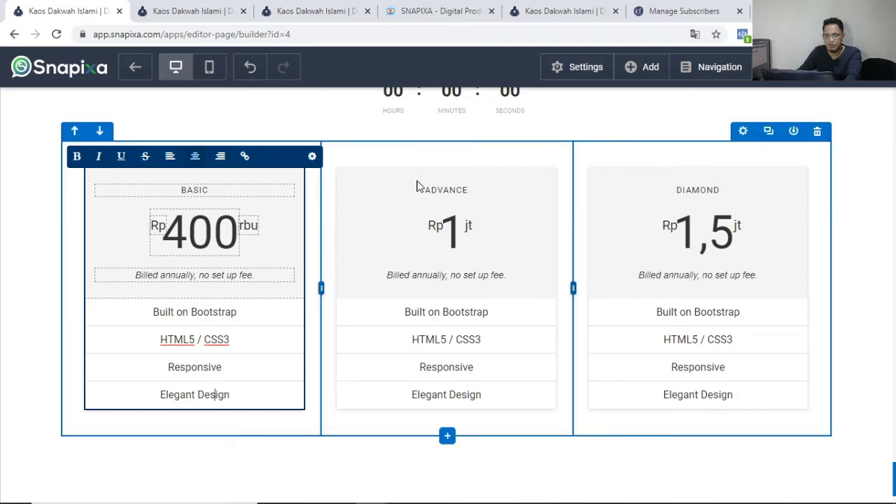
left_click(477, 287)
left_click(484, 315)
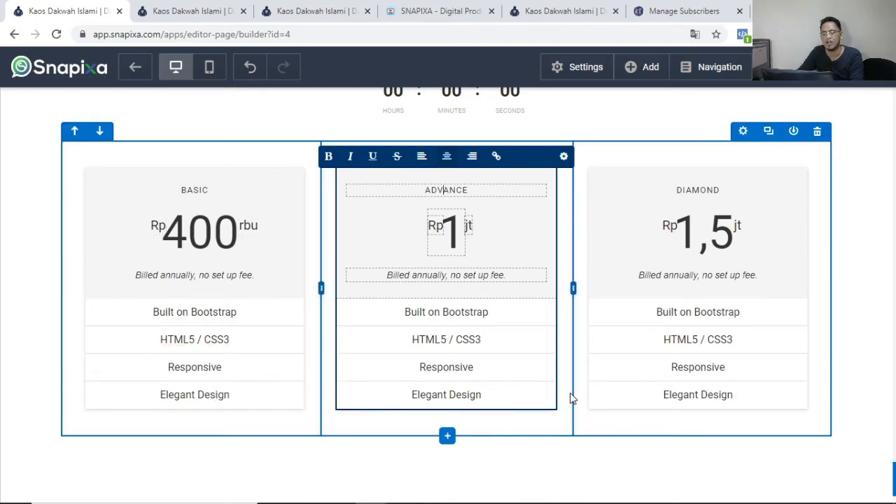
scroll(572, 398, "up", 10)
scroll(573, 397, "up", 5)
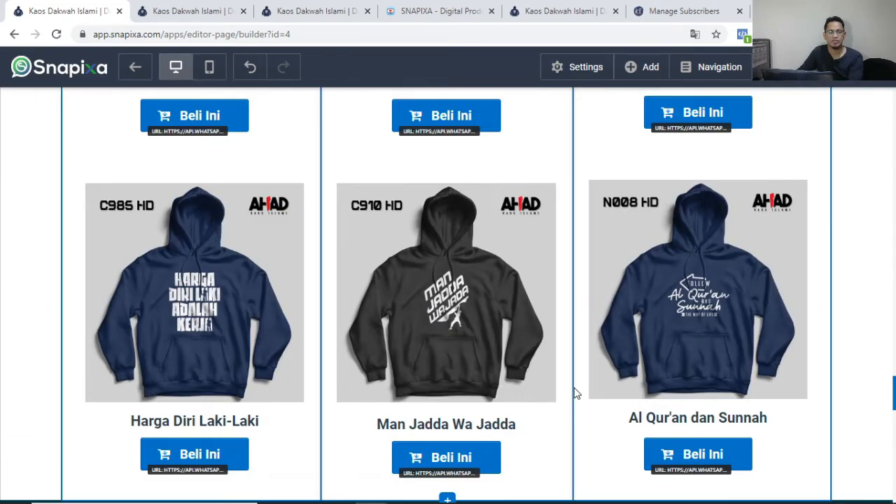
scroll(575, 398, "down", 15)
scroll(587, 408, "down", 3)
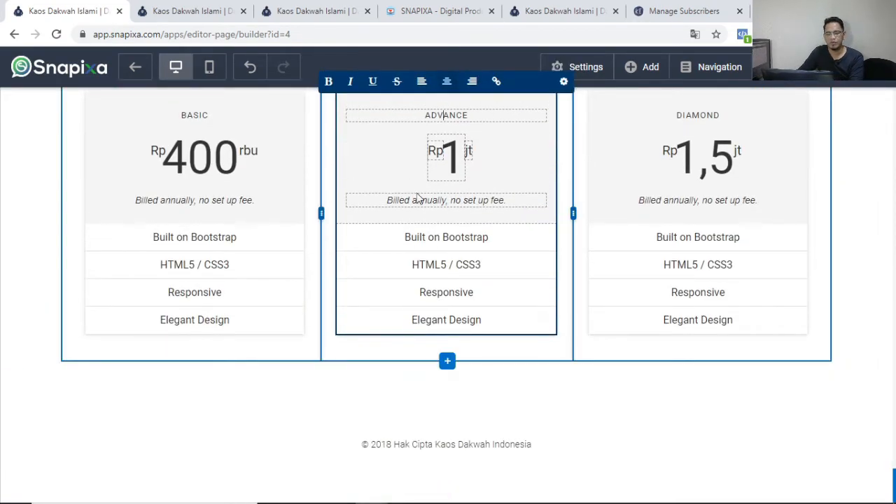
scroll(210, 301, "up", 3)
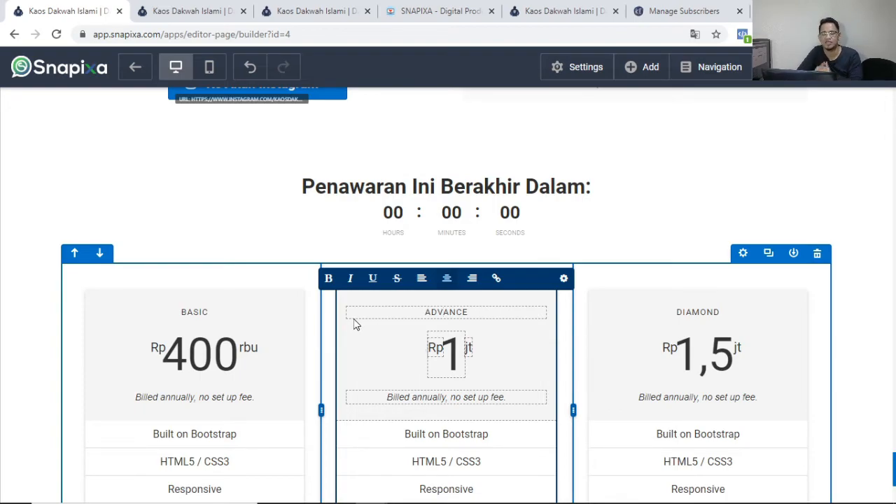
Delete the empty row below the pricing tables and add a new one-column row in its place.
scroll(354, 325, "down", 3)
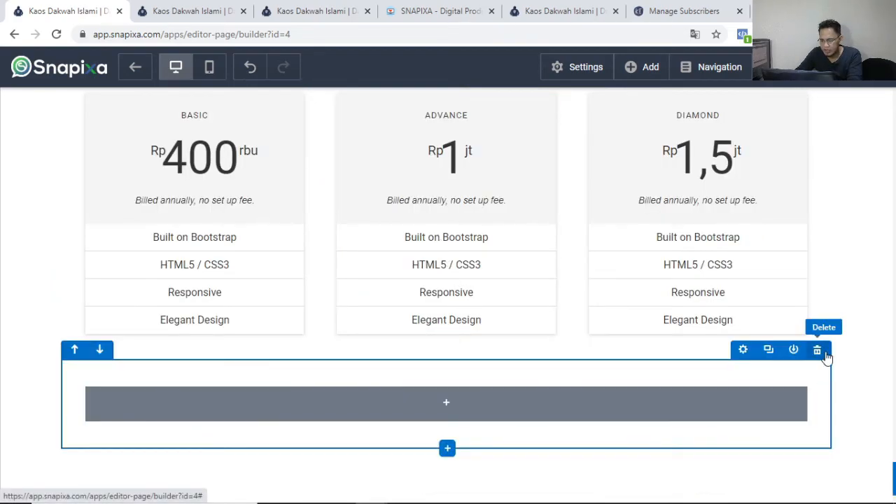
left_click(818, 350)
left_click(448, 363)
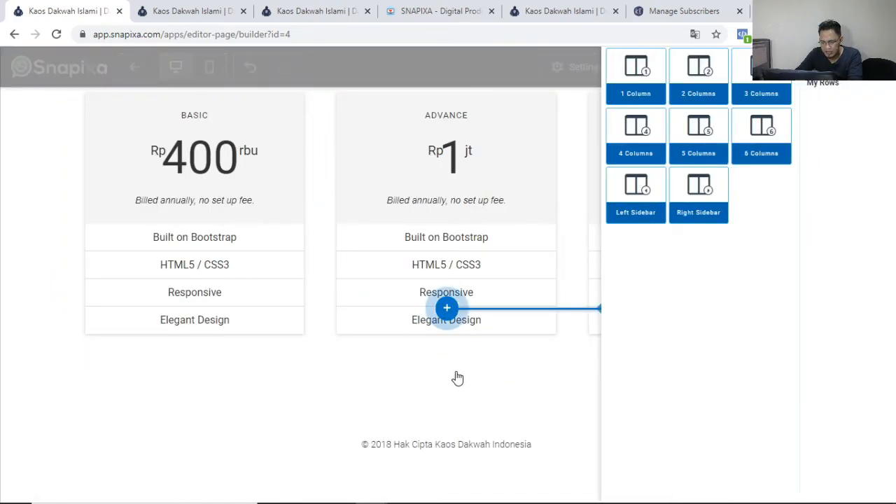
left_click(649, 83)
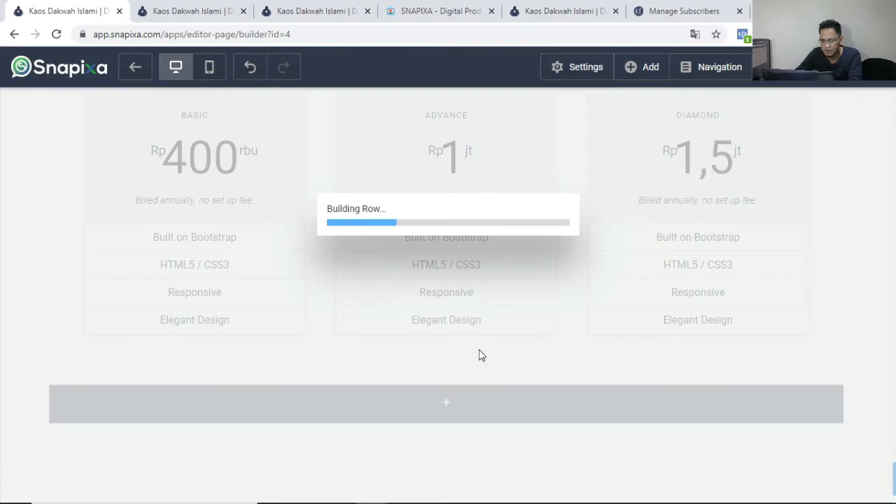
Insert a Social Share element in the new one-column row below the pricing tables.
left_click(473, 405)
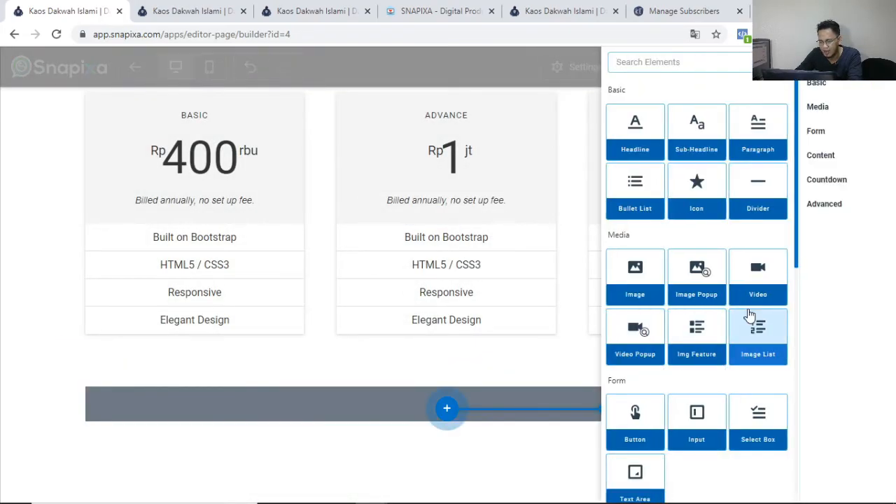
scroll(758, 245, "down", 7)
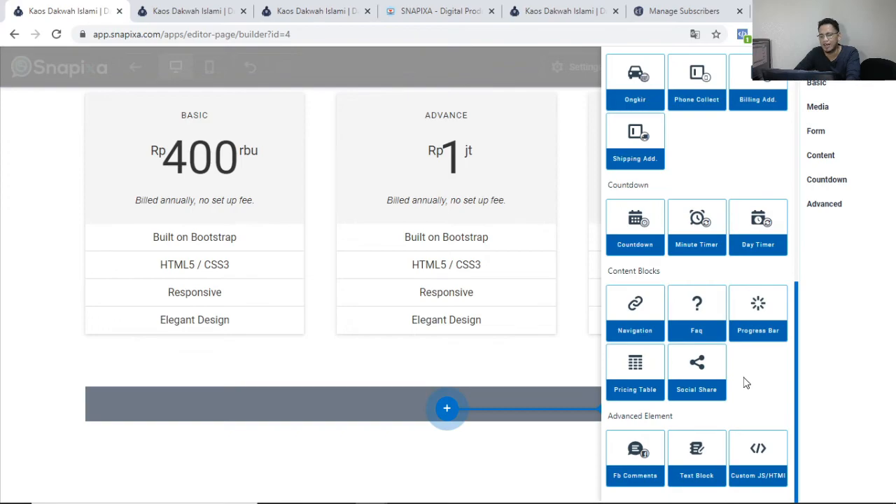
left_click(706, 369)
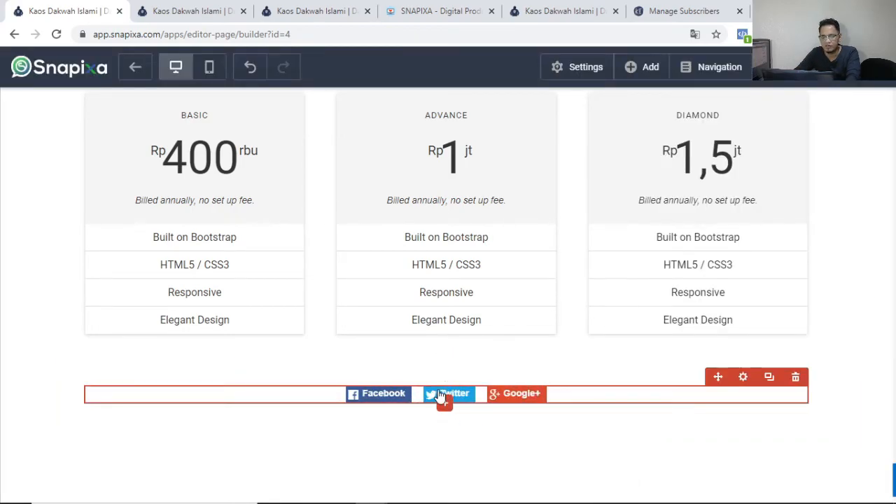